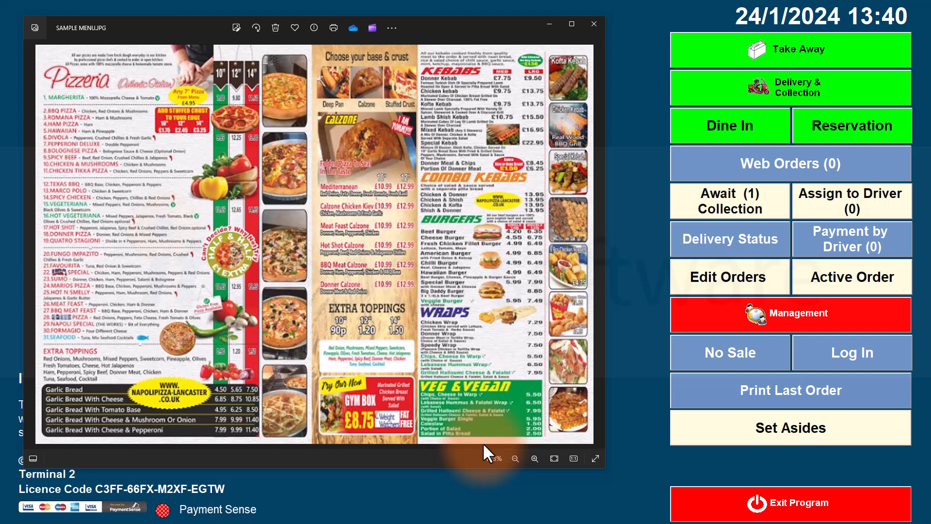
Step: Close the sample menu image and open the Menu Items editor from the management data files
key(alt+F4)
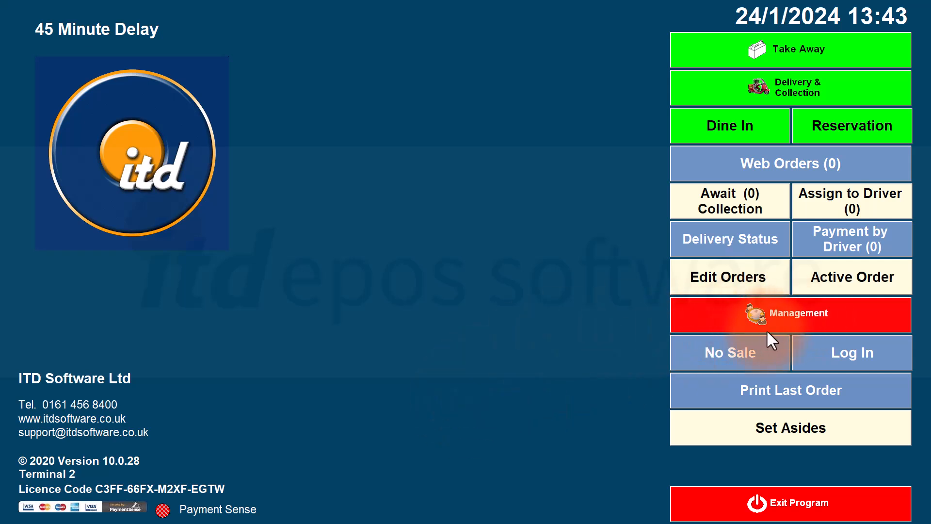
click(819, 329)
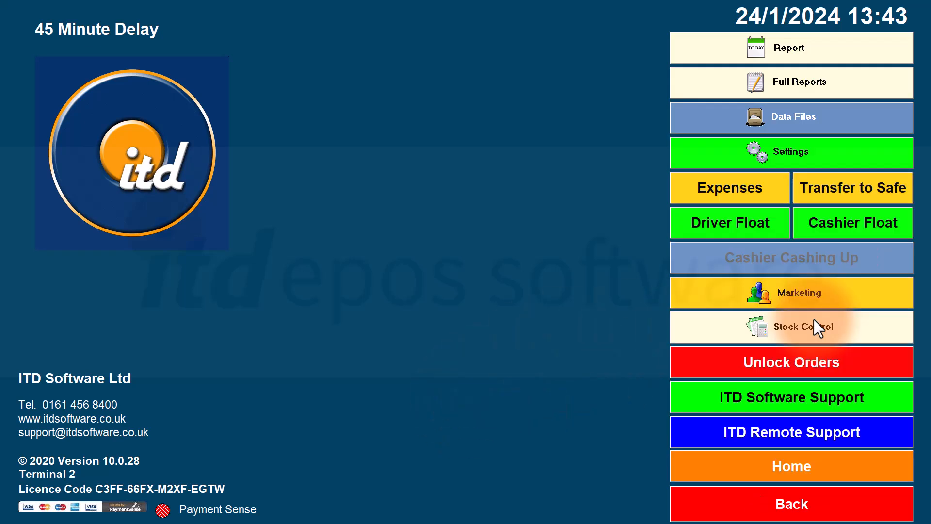
click(797, 118)
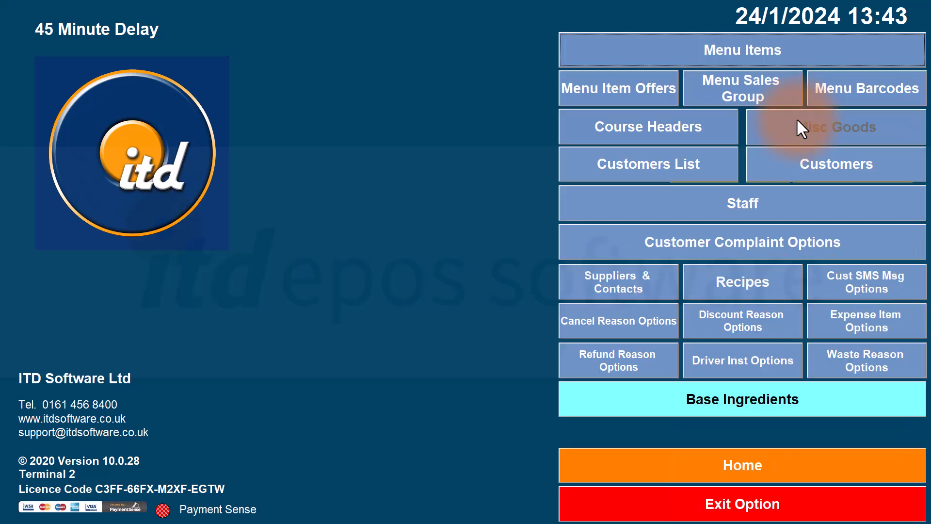
click(752, 51)
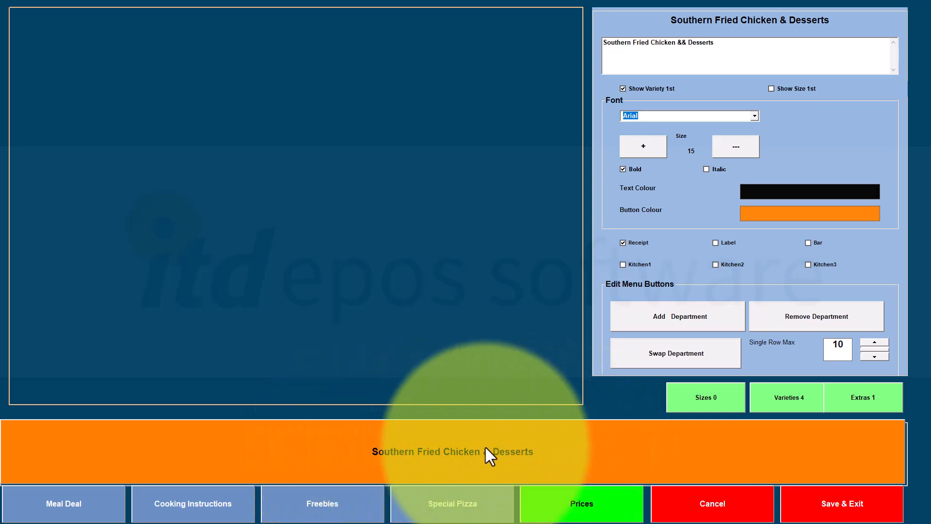
Step: Review the Southern Fried Chicken & Desserts department and its varieties, and return to the department settings
click(414, 455)
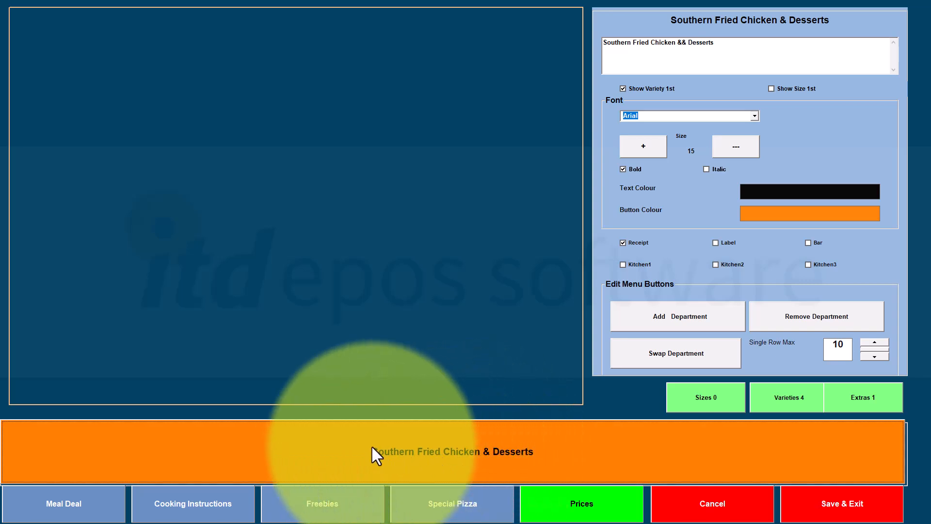
click(478, 448)
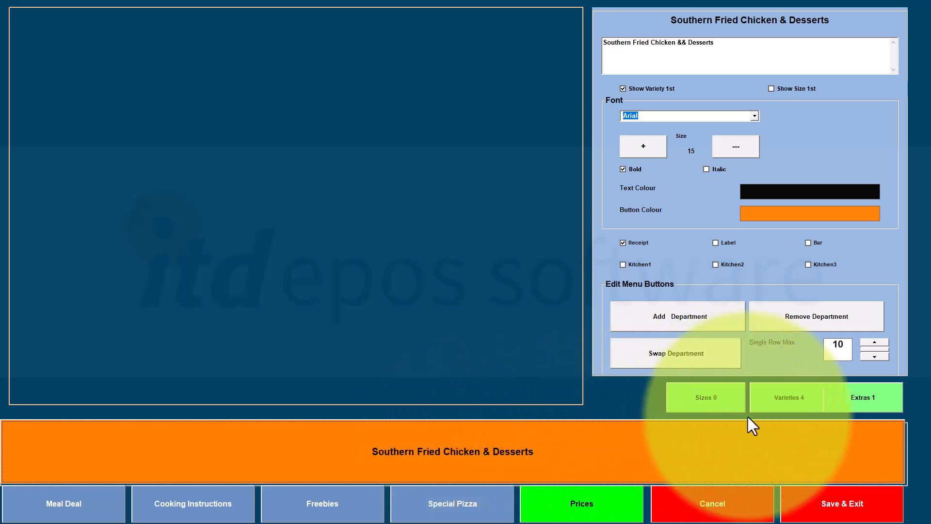
click(776, 400)
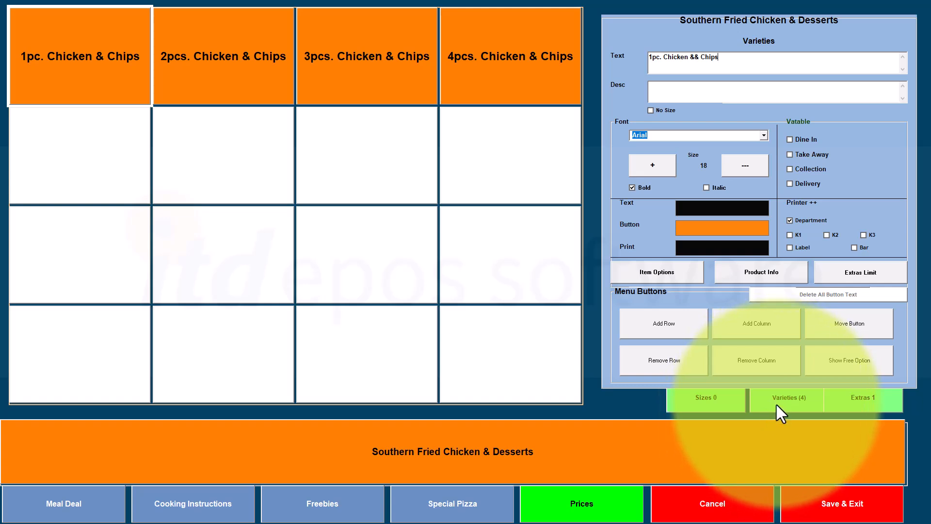
click(594, 447)
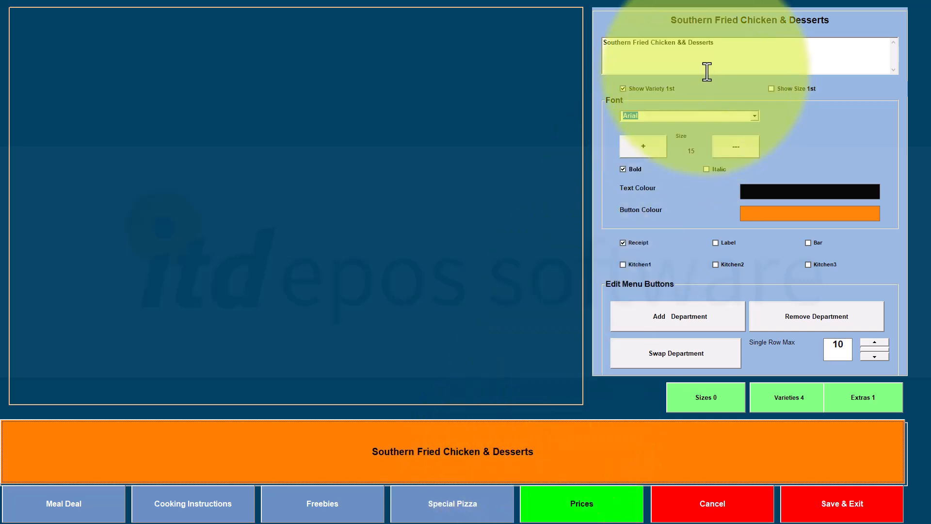
Step: Switch to the SAMPLE MENU.JPG image to check the burgers section
click(722, 47)
drag(722, 48, 601, 48)
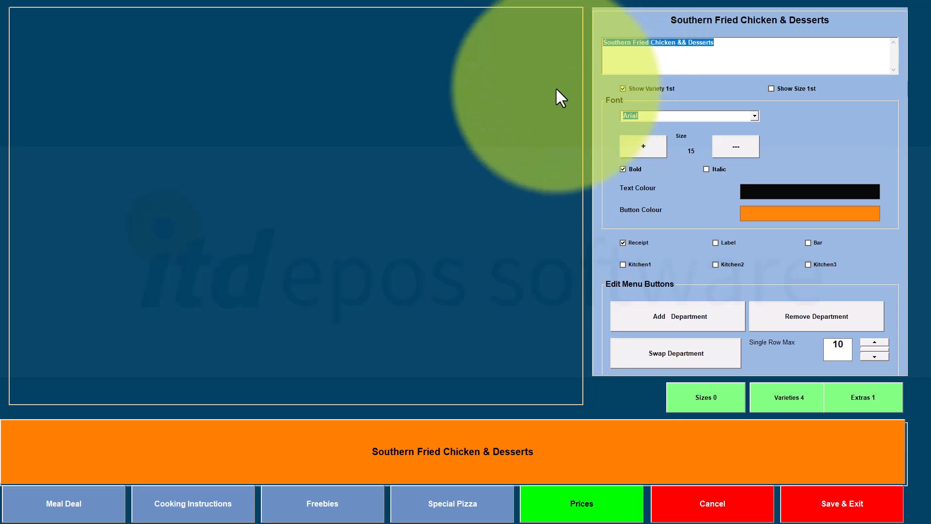
key(alt+Tab)
key(alt+Tab)
key(alt+Tab)
key(alt+Tab)
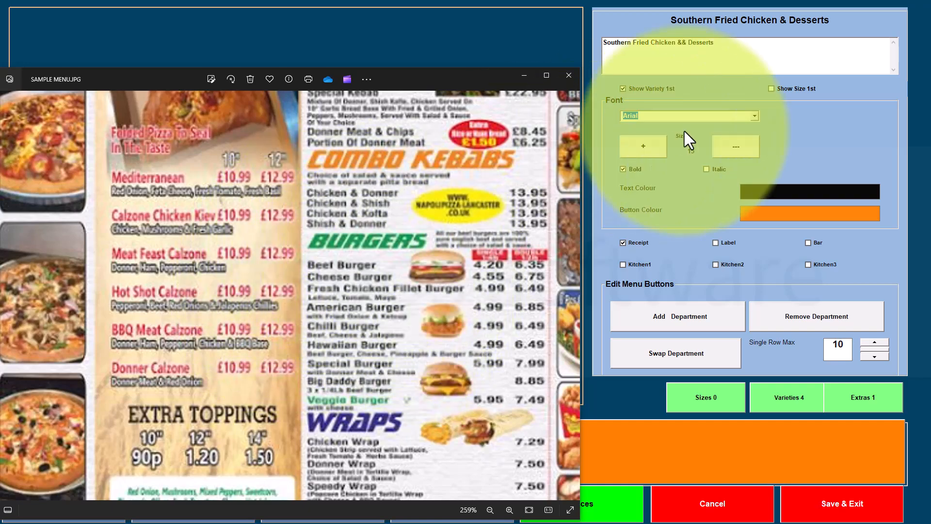
Step: Rename the Southern Fried Chicken & Desserts department to Burgers
click(721, 52)
drag(721, 46, 593, 38)
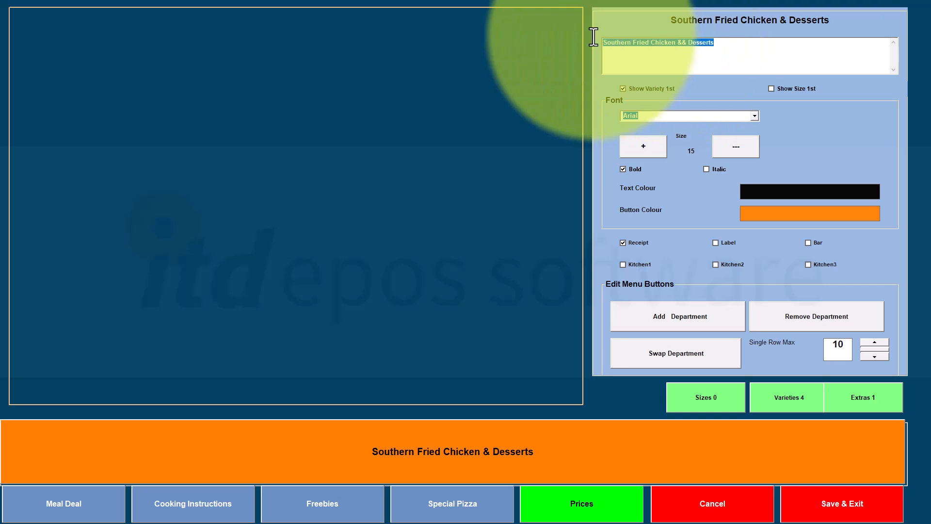
text(Bur)
key(BackSpace)
key(BackSpace)
key(BackSpace)
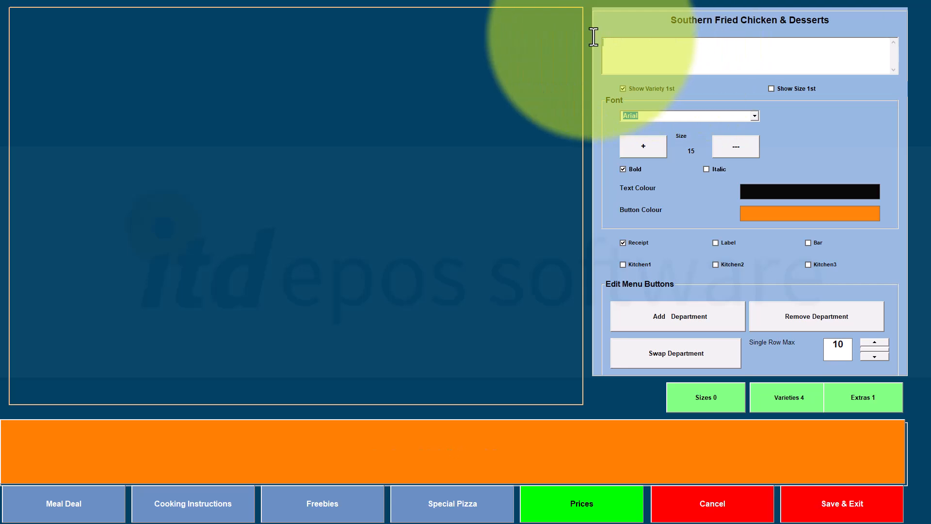
text(Burgers)
Step: Set the Burgers department's font size to 18
click(645, 146)
click(646, 145)
click(645, 146)
click(645, 146)
click(645, 145)
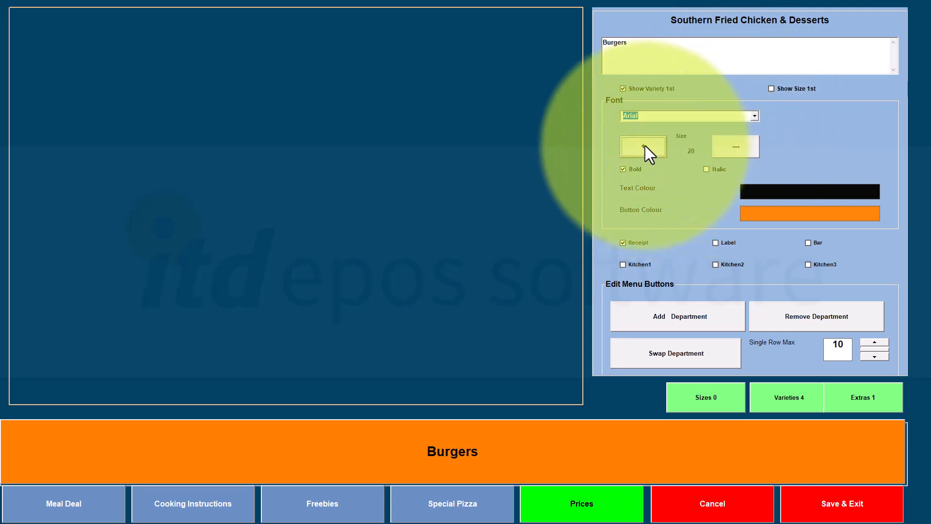
click(735, 144)
click(733, 144)
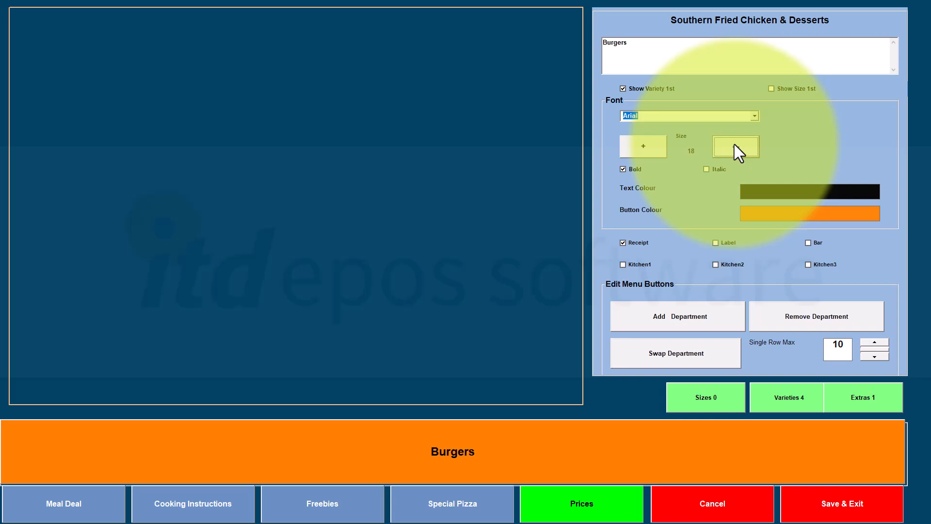
Step: Give the Burgers department cream text on a blue button, after trying a lavender button colour
click(776, 212)
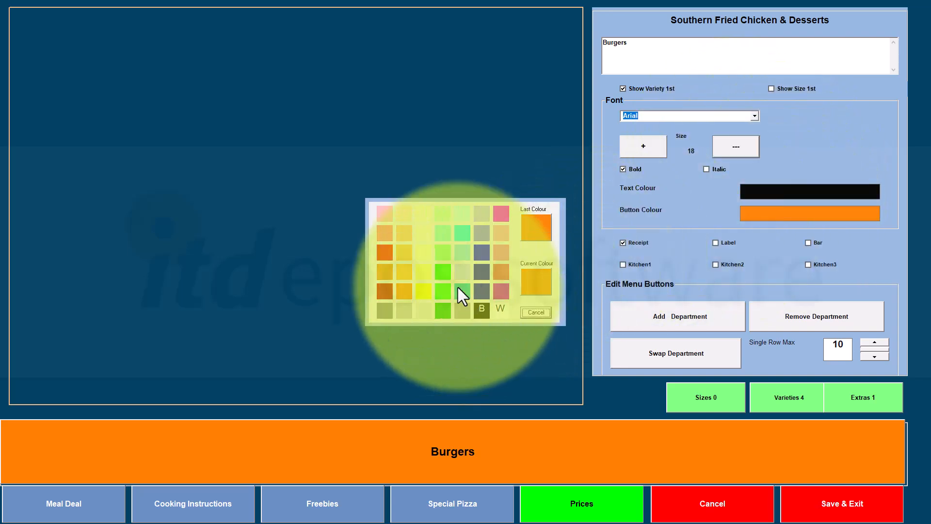
click(484, 215)
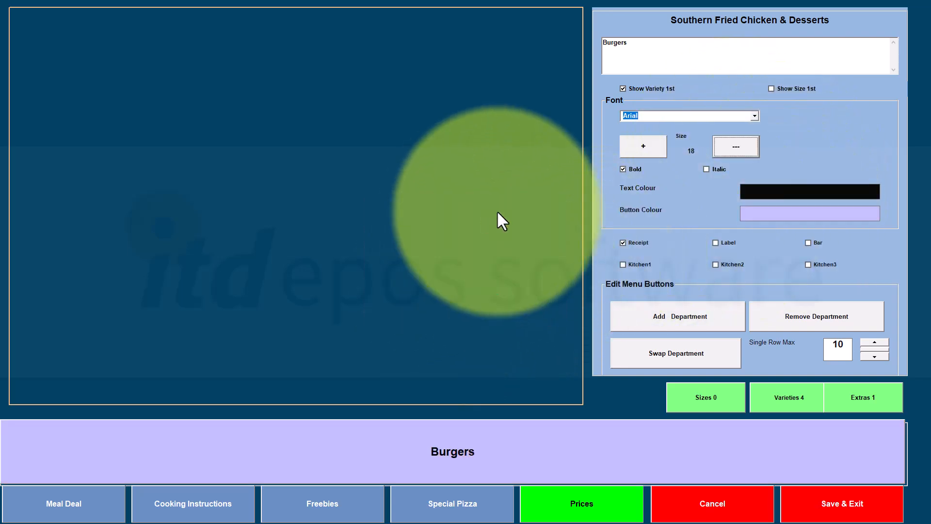
click(778, 197)
click(512, 248)
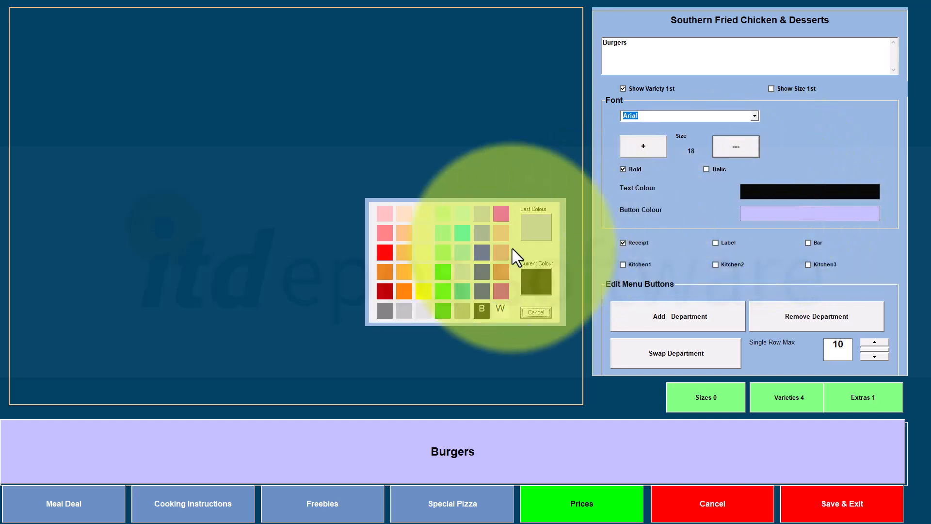
click(417, 218)
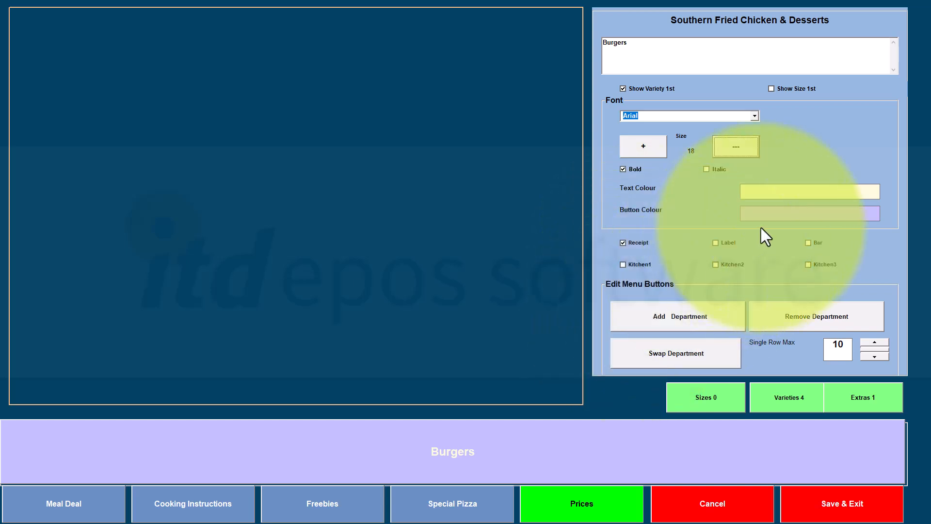
click(767, 213)
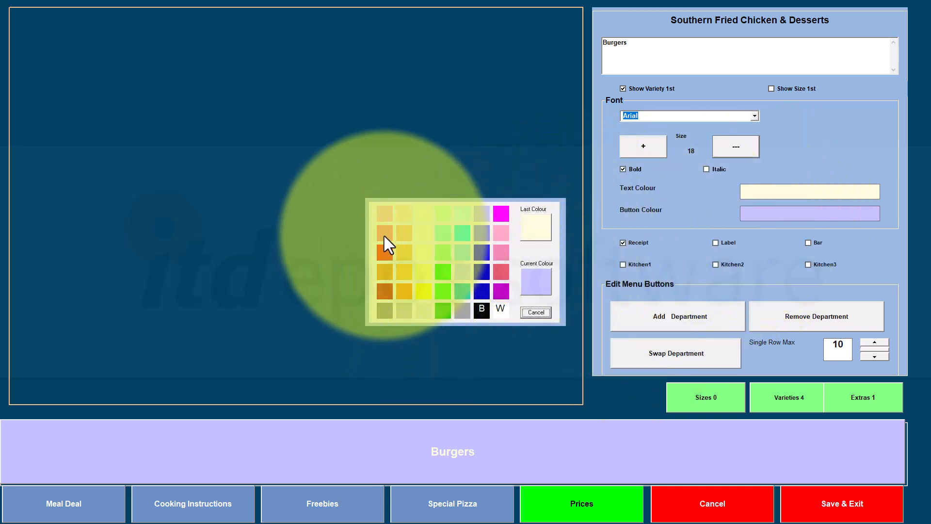
click(480, 251)
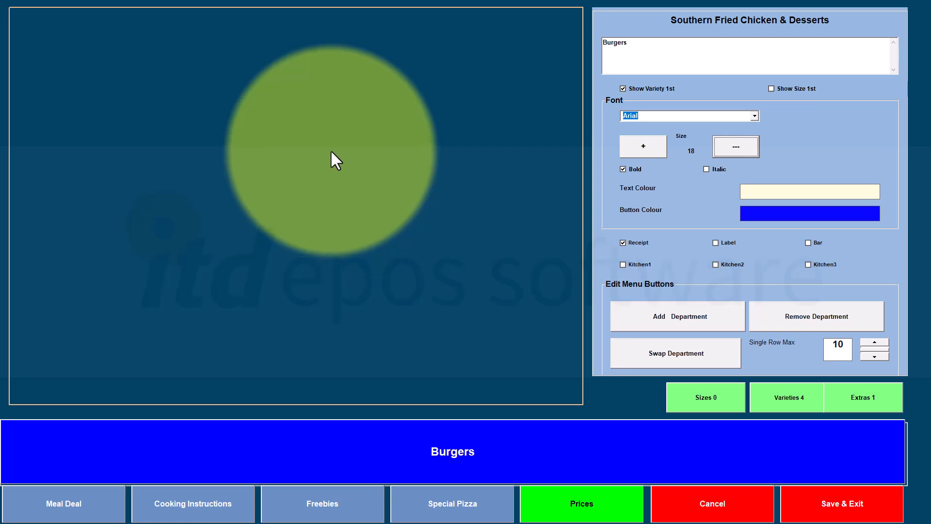
click(331, 152)
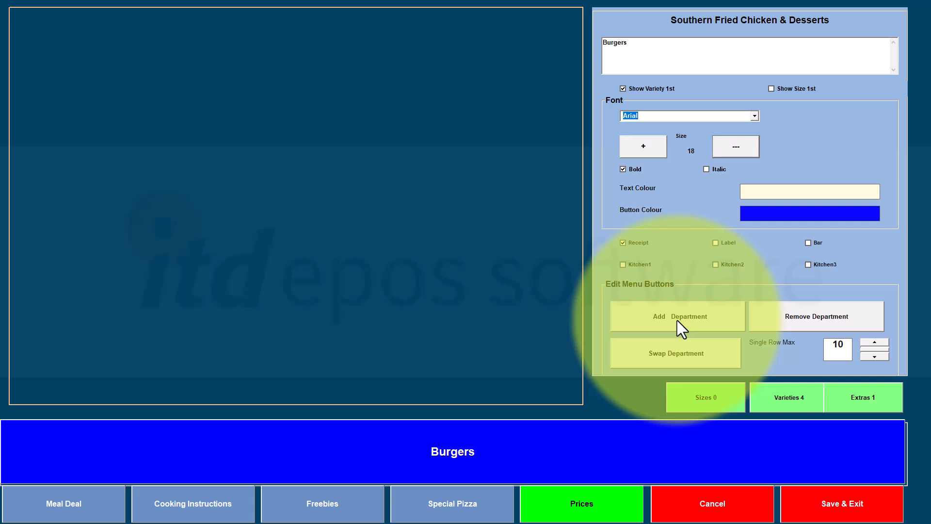
Step: Add a standard department menu and name it Kebabs, consulting the sample menu image for the section name
click(678, 320)
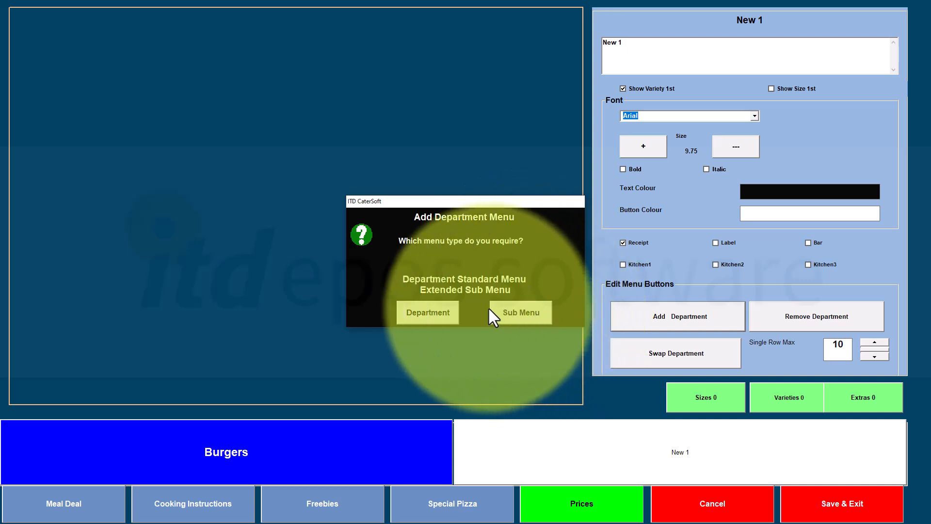
click(438, 315)
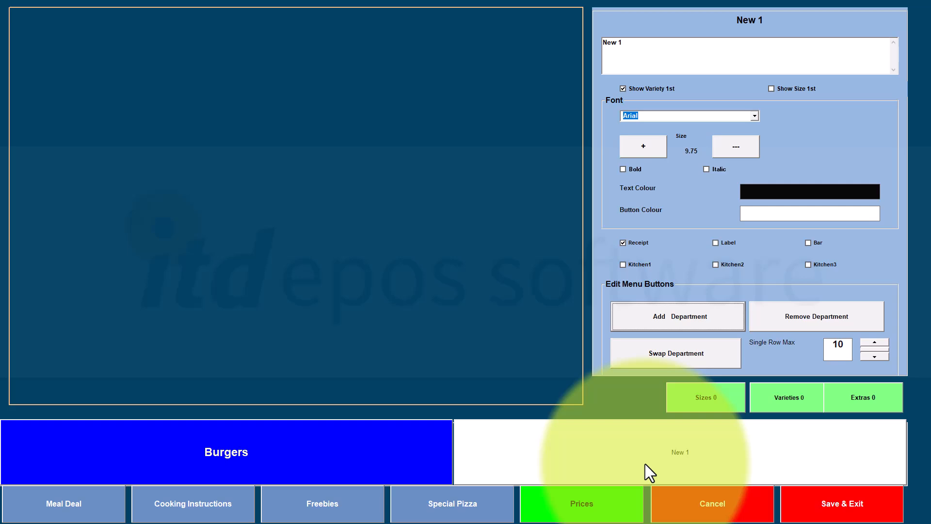
key(alt+Tab)
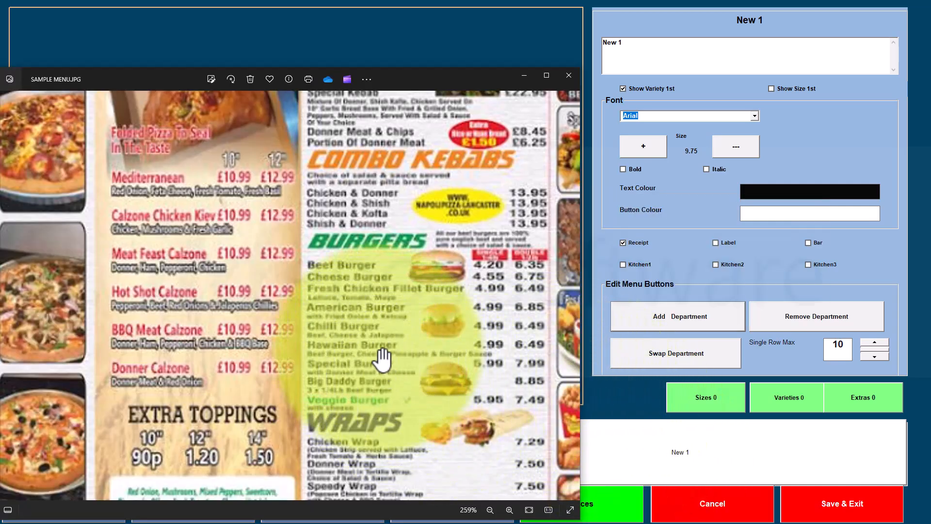
scroll(383, 358, down, 3)
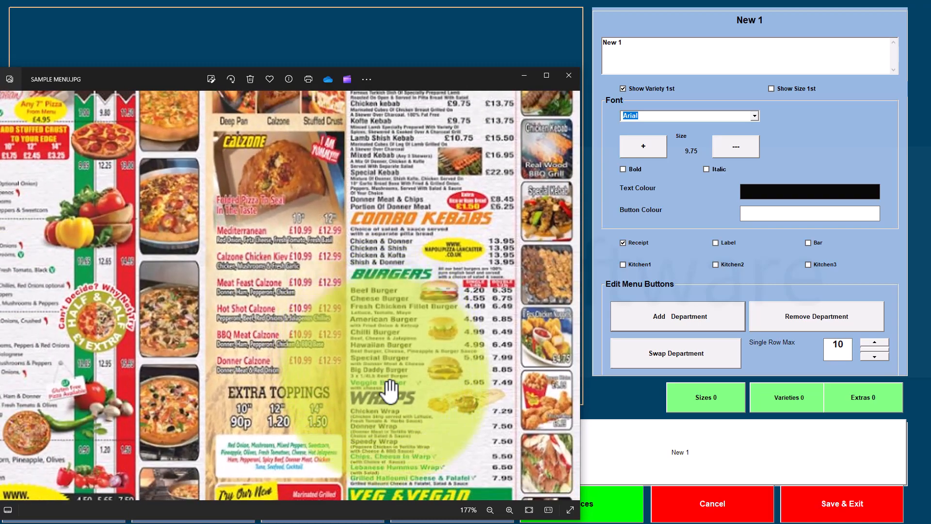
scroll(391, 390, down, 2)
scroll(390, 390, down, 1)
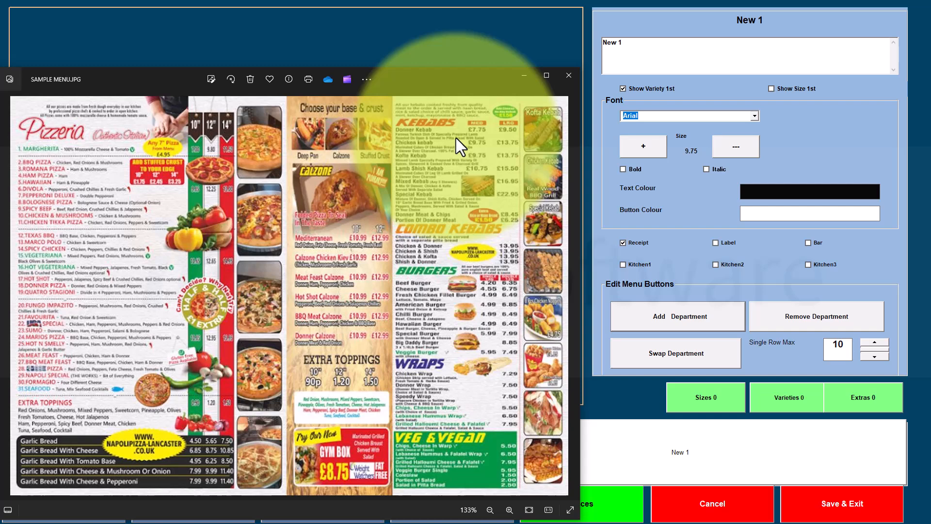
click(643, 43)
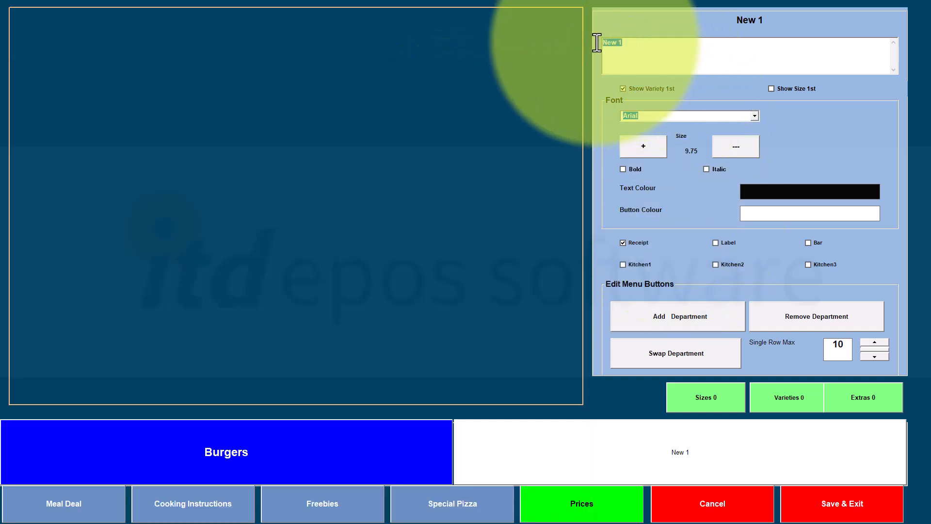
text(Kebabs)
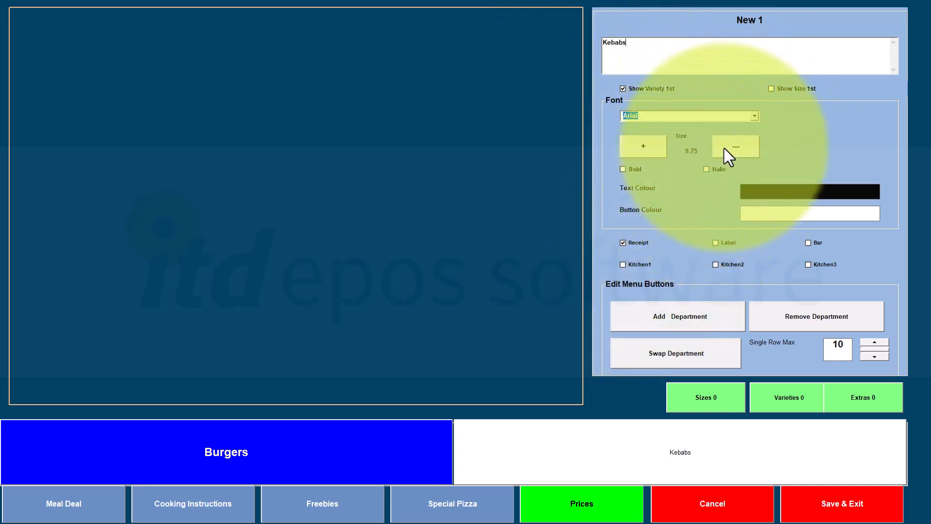
Step: Set the Kebabs department's font to bold at size 17.75, using the Burgers department's font as reference
click(646, 146)
click(647, 145)
click(646, 146)
click(646, 146)
click(288, 464)
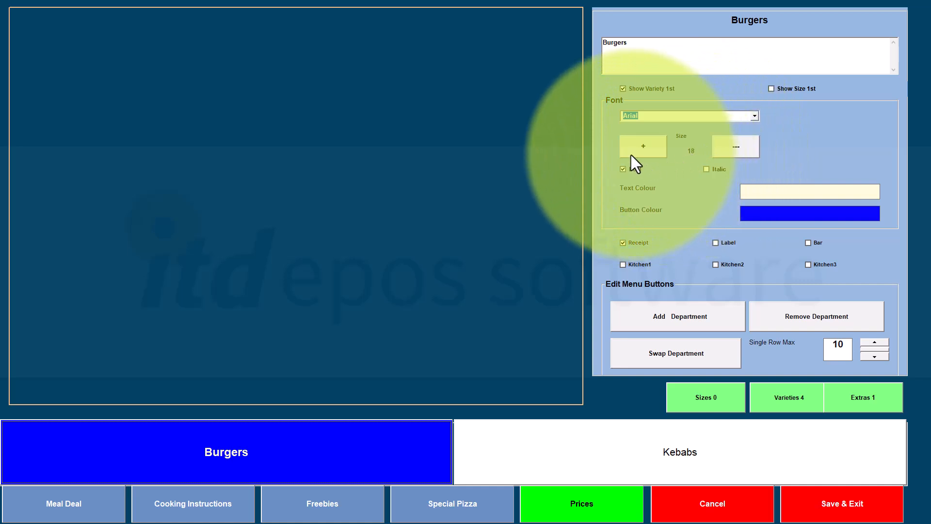
click(687, 460)
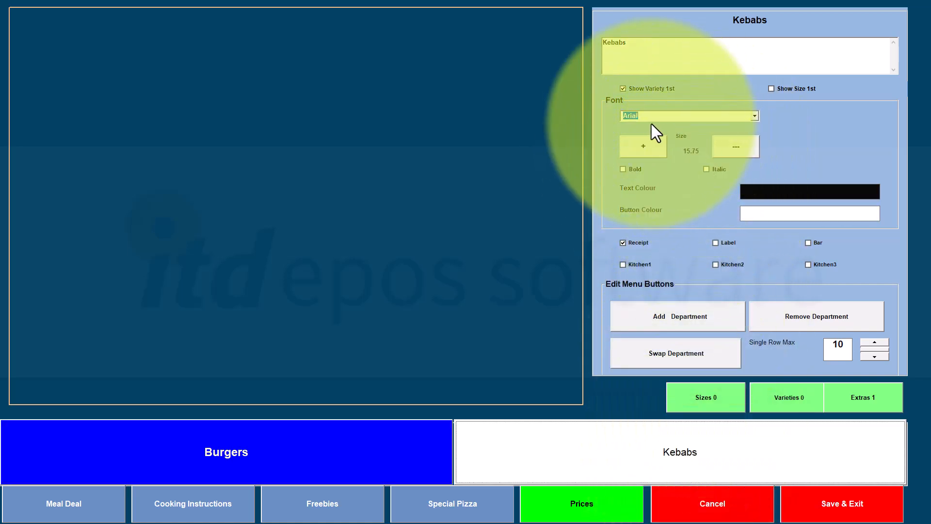
click(643, 145)
click(643, 145)
click(623, 169)
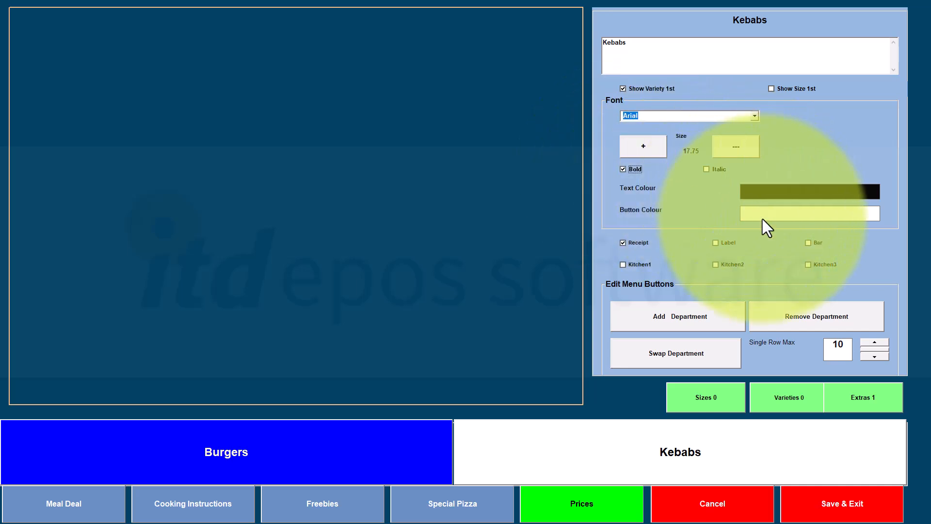
Step: Set the Kebabs department's button colour to red and its text colour to cream
click(762, 215)
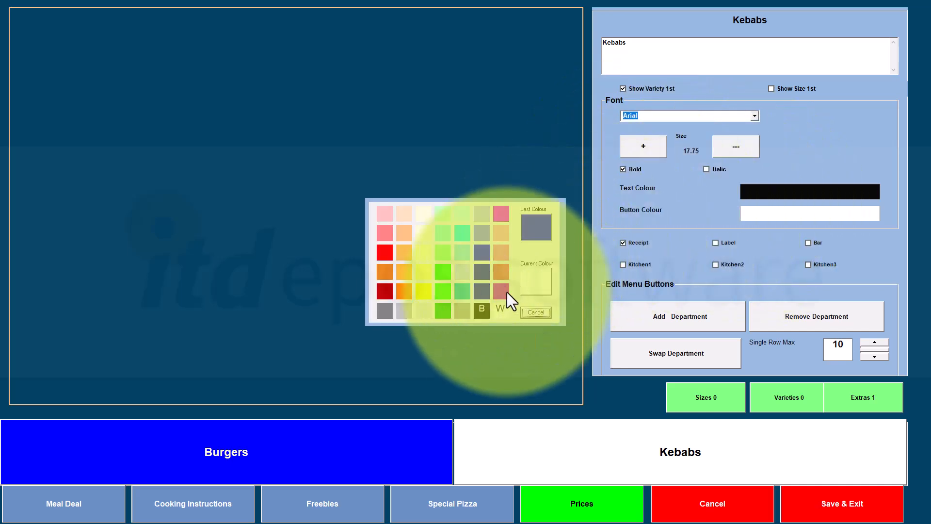
click(384, 255)
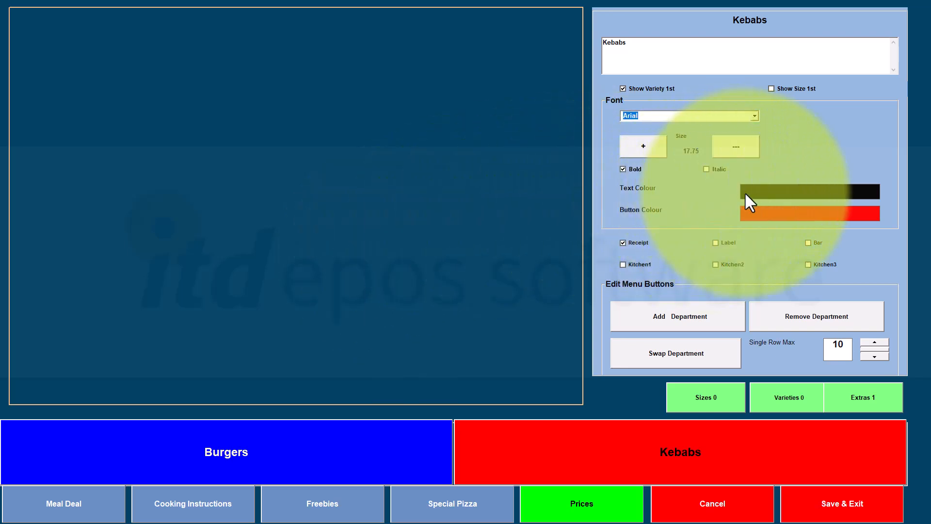
click(745, 192)
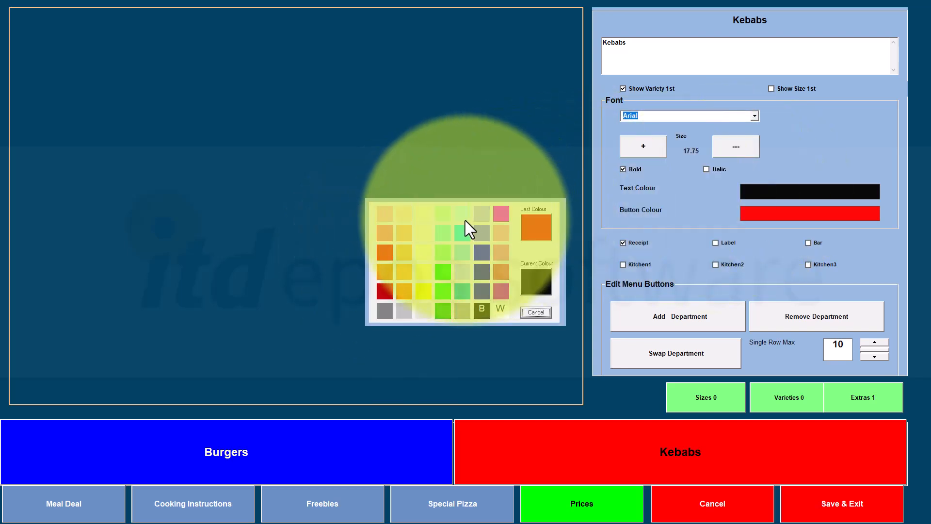
click(424, 216)
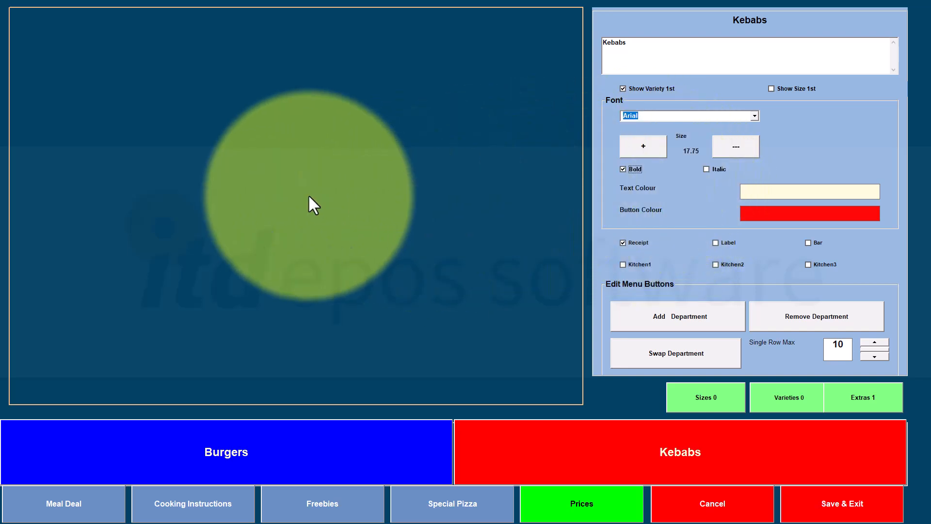
Step: Select the Burgers department and check the burger items listed in the sample menu image
click(374, 458)
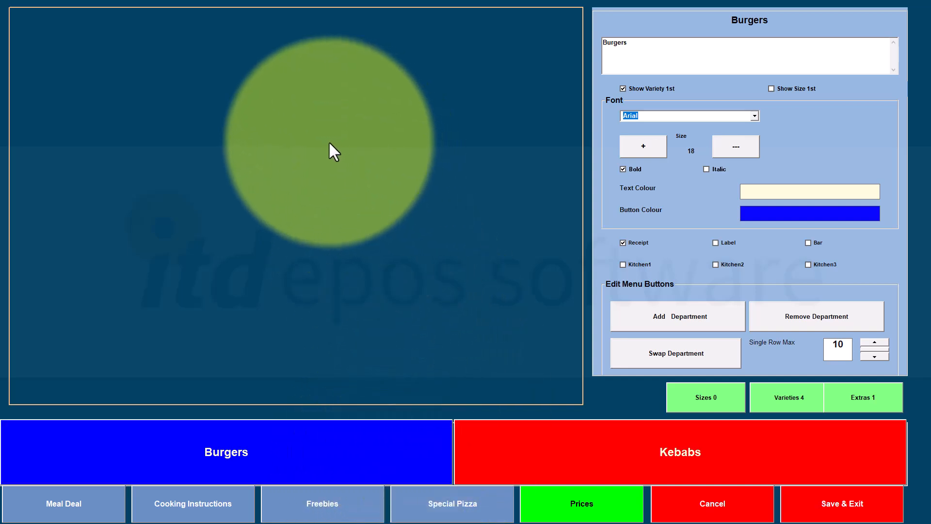
key(alt+Tab)
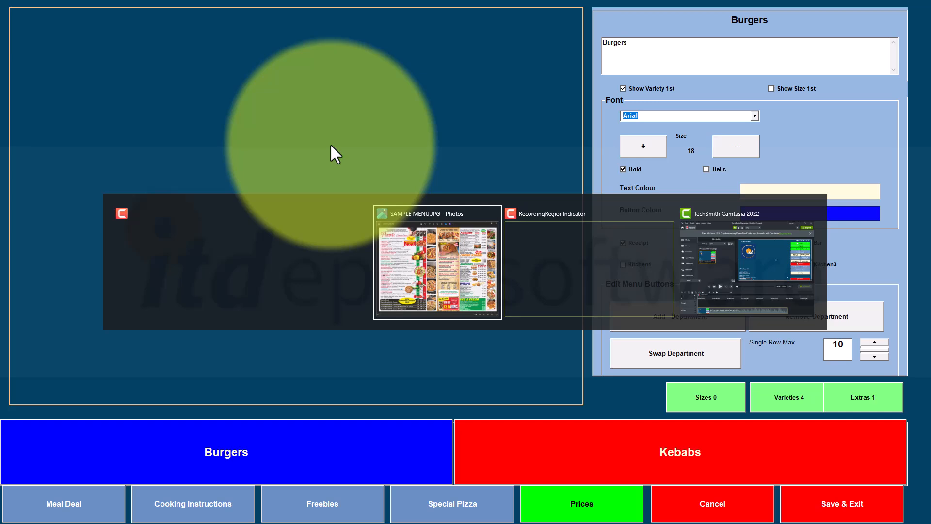
key(alt+shift+Tab)
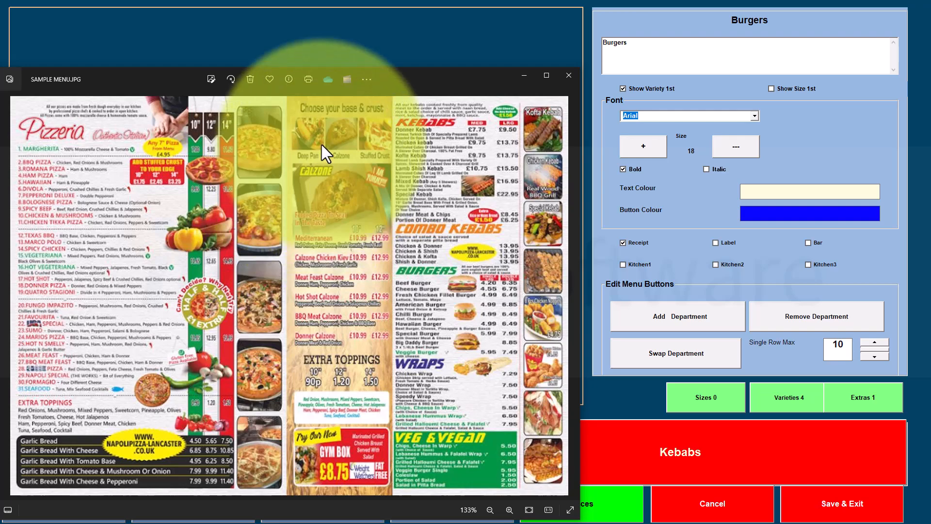
key(alt+Tab)
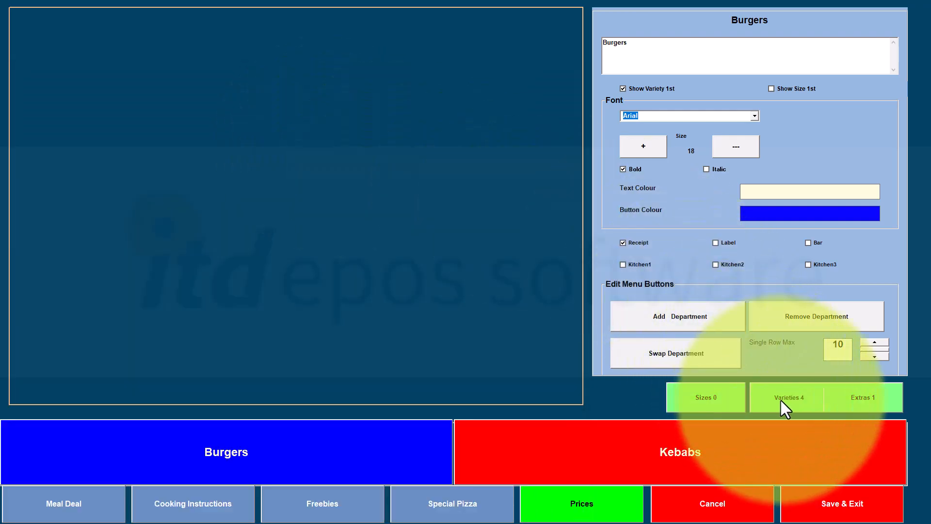
Step: Clear the placeholder chicken and chips text from the four variety buttons of the Burgers department
click(781, 401)
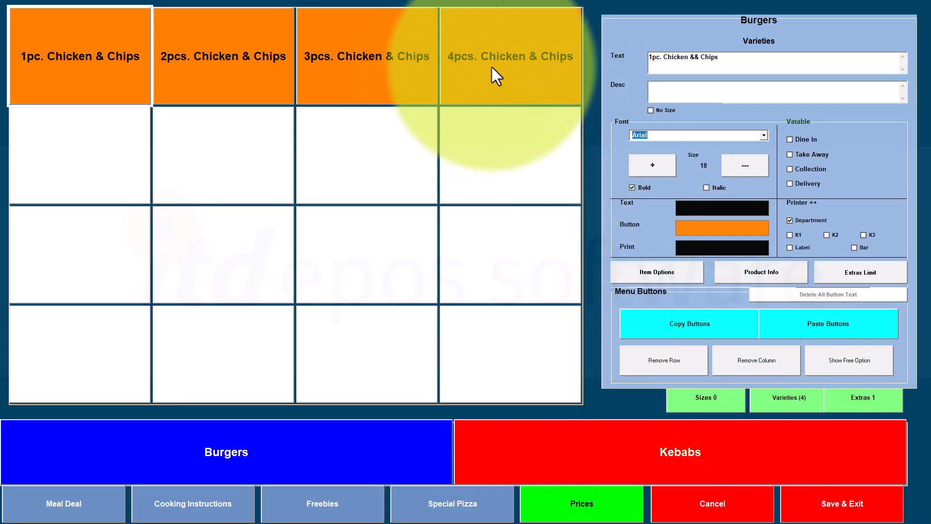
click(494, 67)
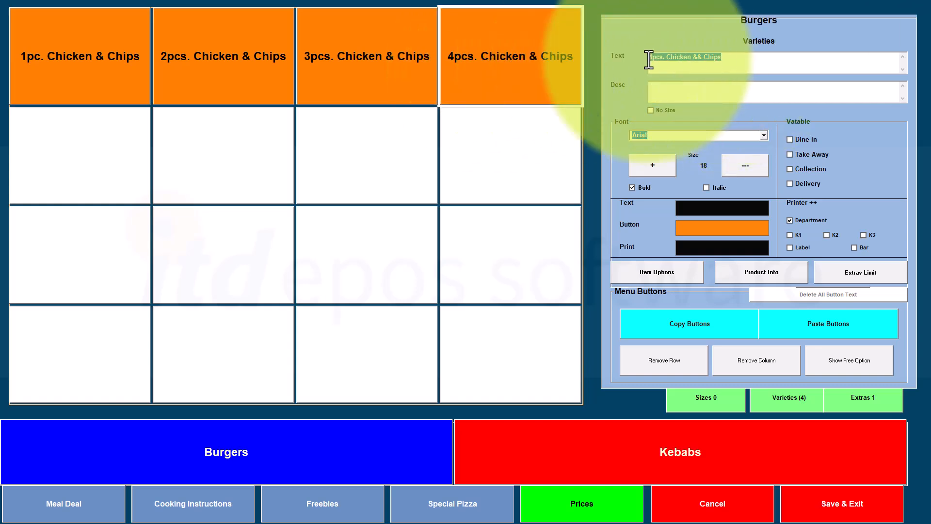
key(BackSpace)
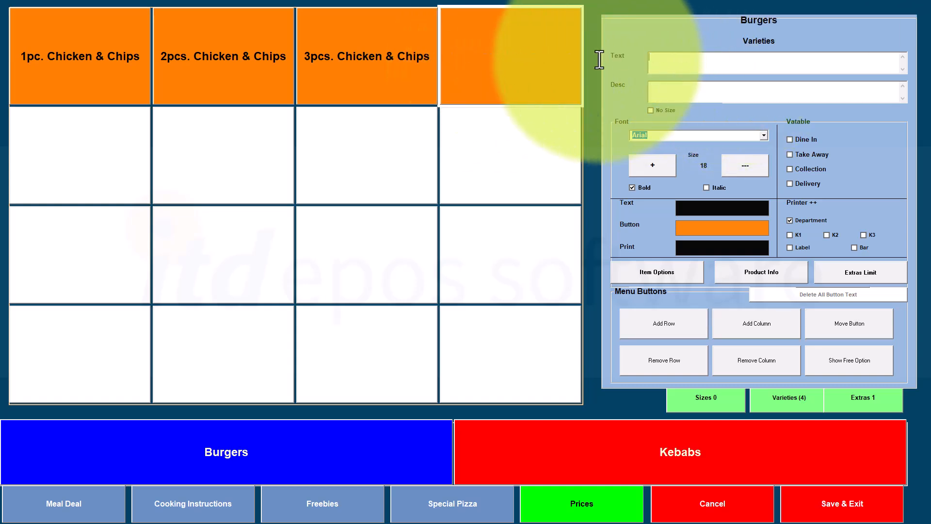
click(427, 56)
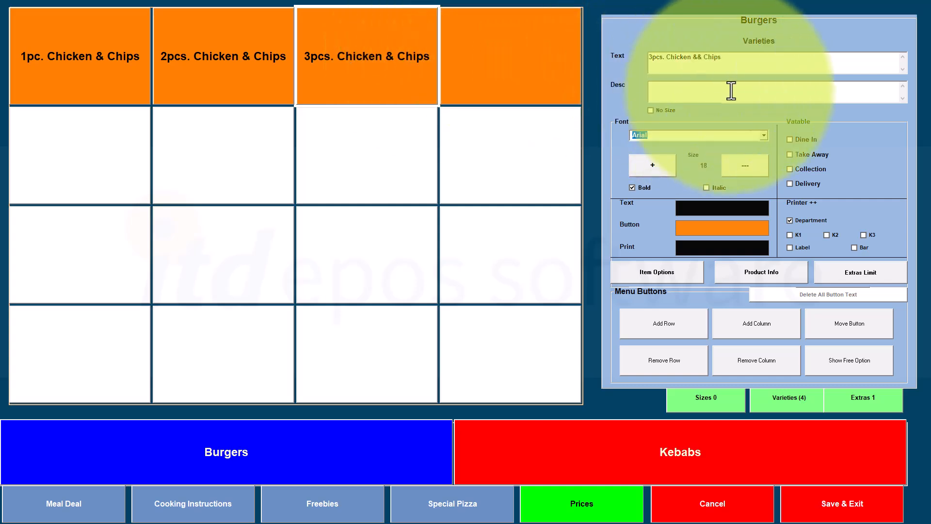
drag(649, 57, 718, 59)
key(BackSpace)
click(274, 49)
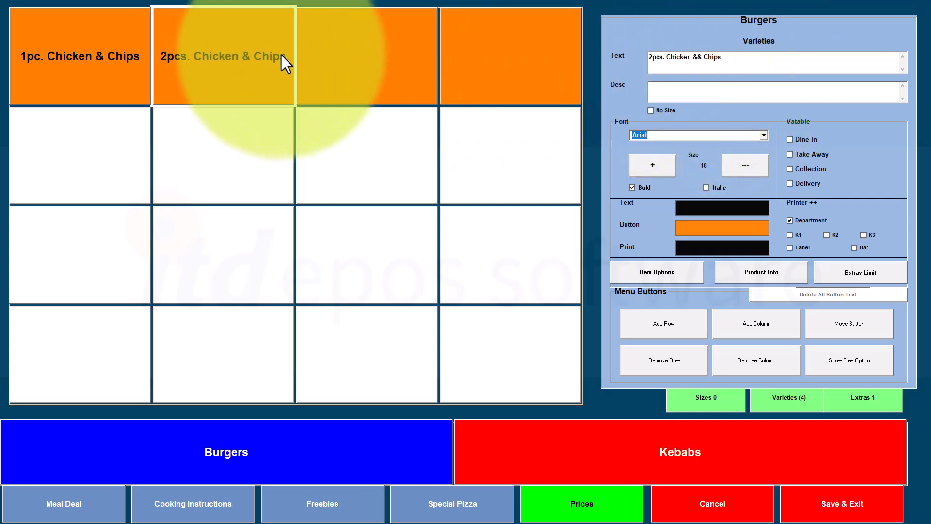
key(BackSpace)
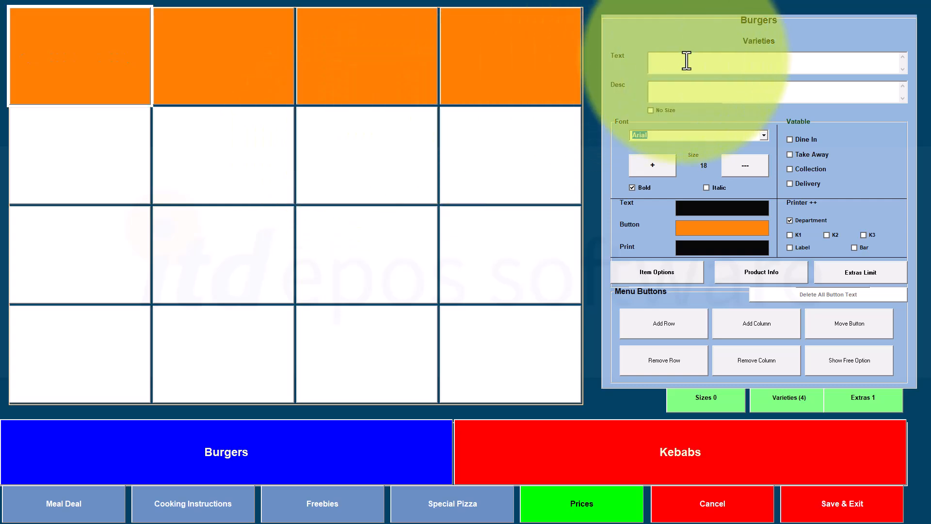
Step: Name the four burger variety buttons Beef Burger, Cheese Burger, Fresh Chicken Fillet Burger and American Burger, in that order
text(Beef Burger)
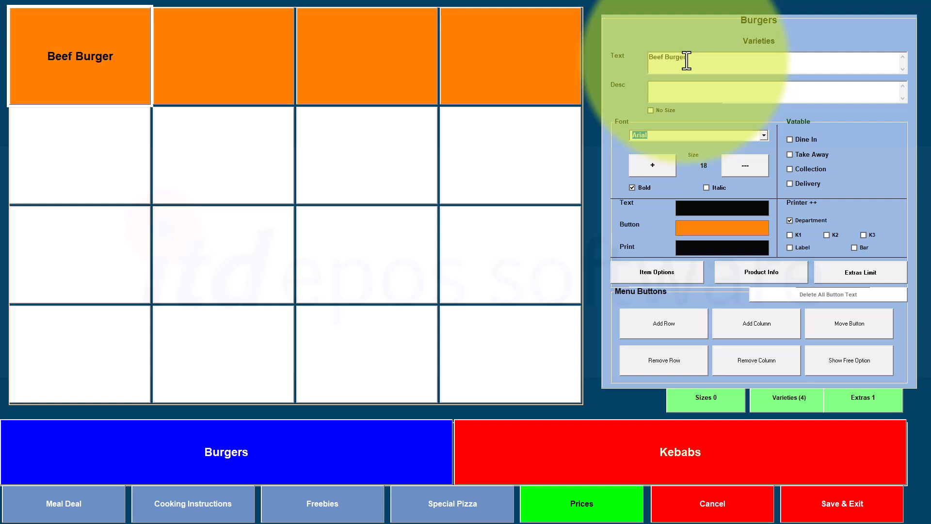
click(196, 68)
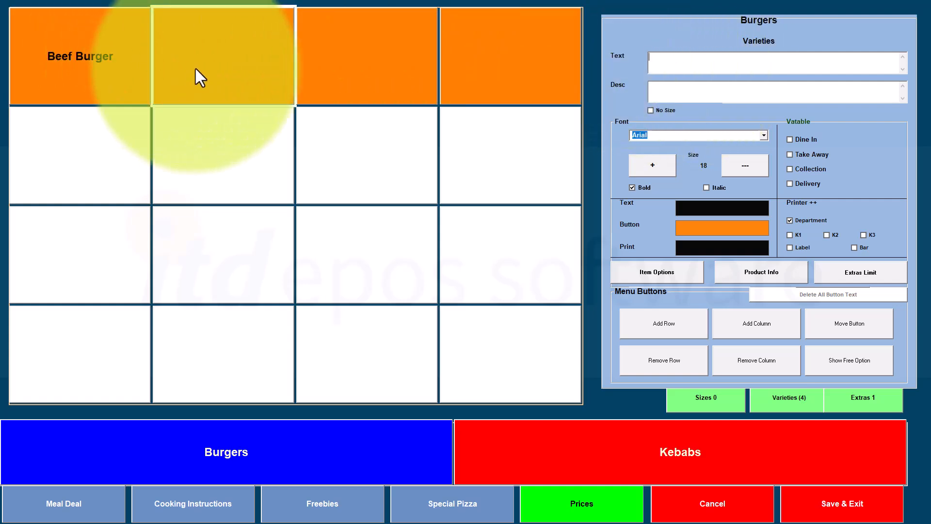
text(Cheese Burger)
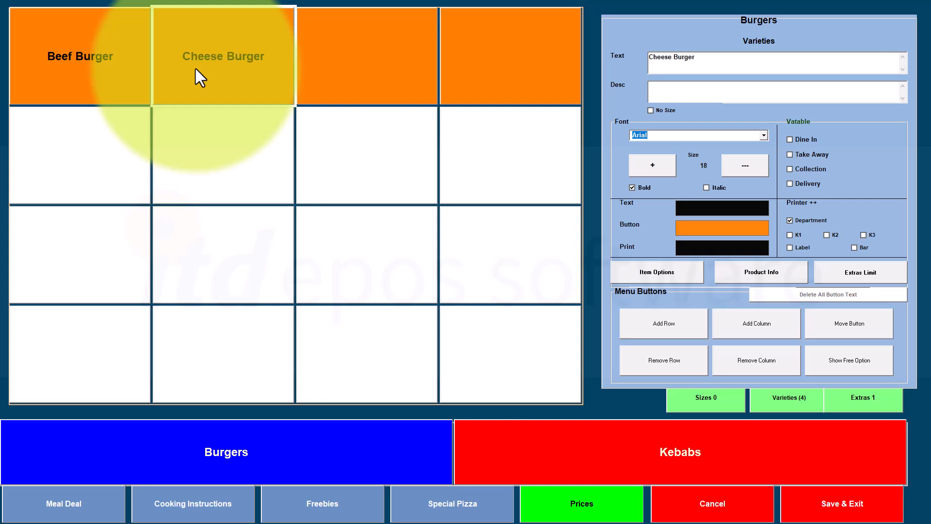
click(372, 75)
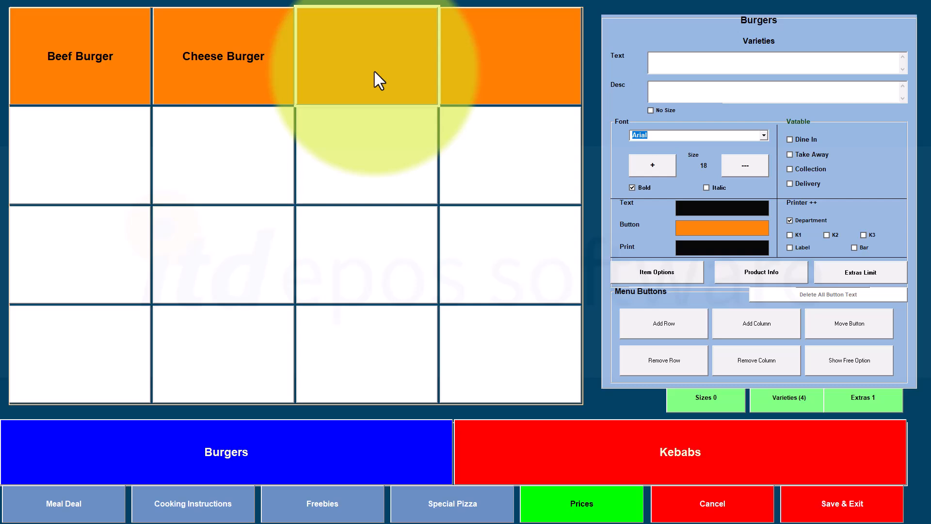
text(Fresh Che)
key(BackSpace)
text(icken Fillet)
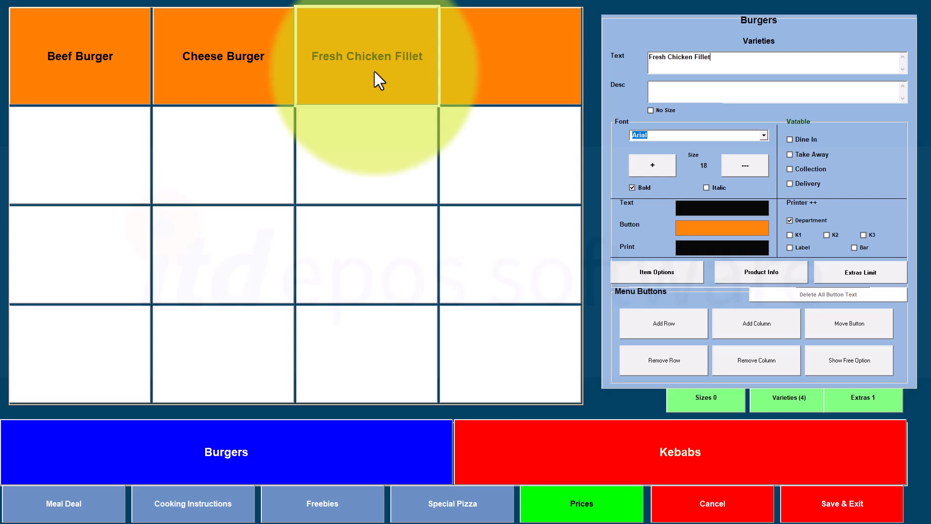
text( Burger)
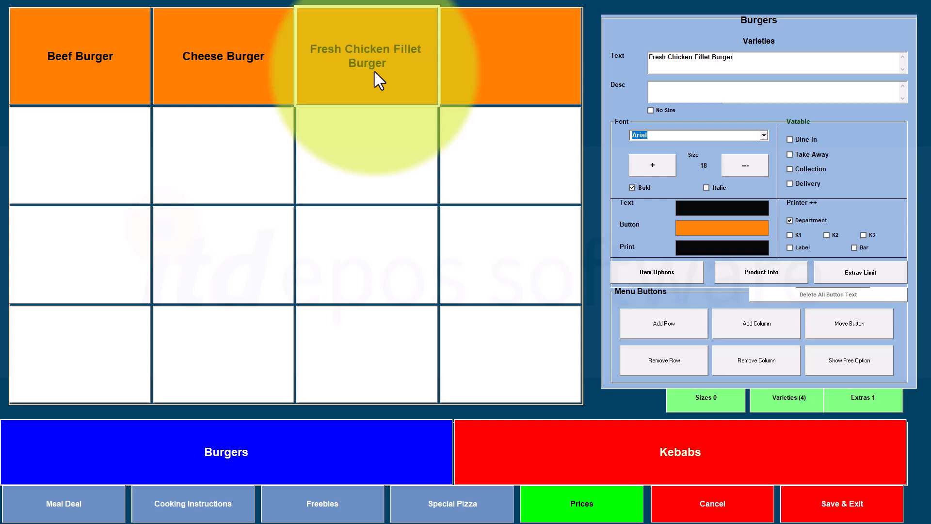
key(Tab)
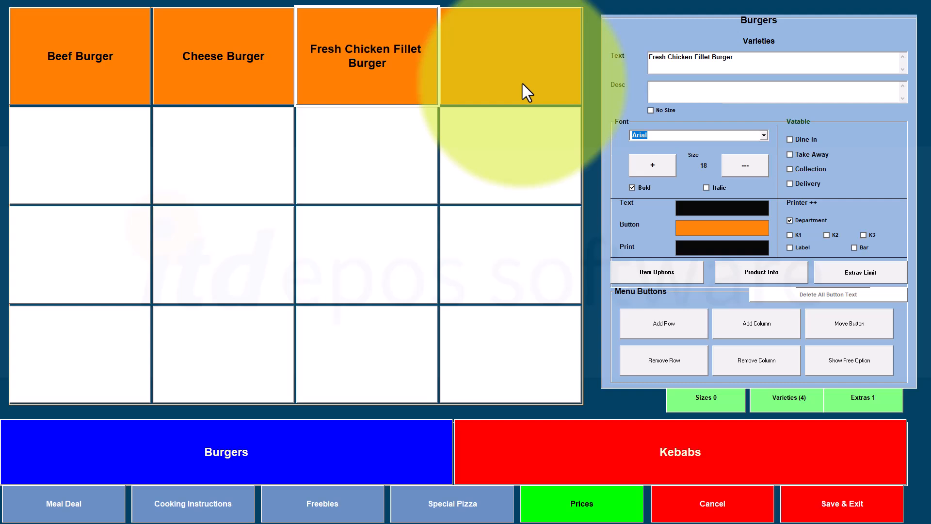
click(506, 64)
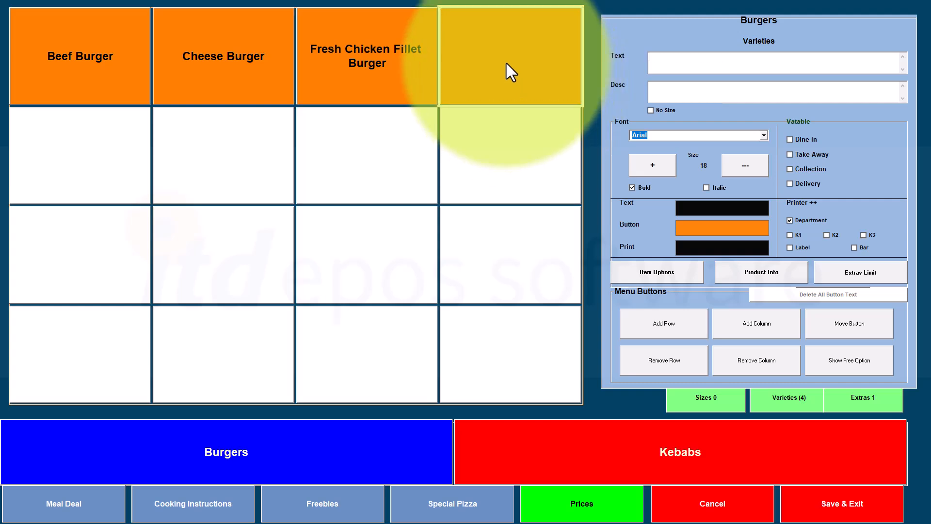
text(American Burger)
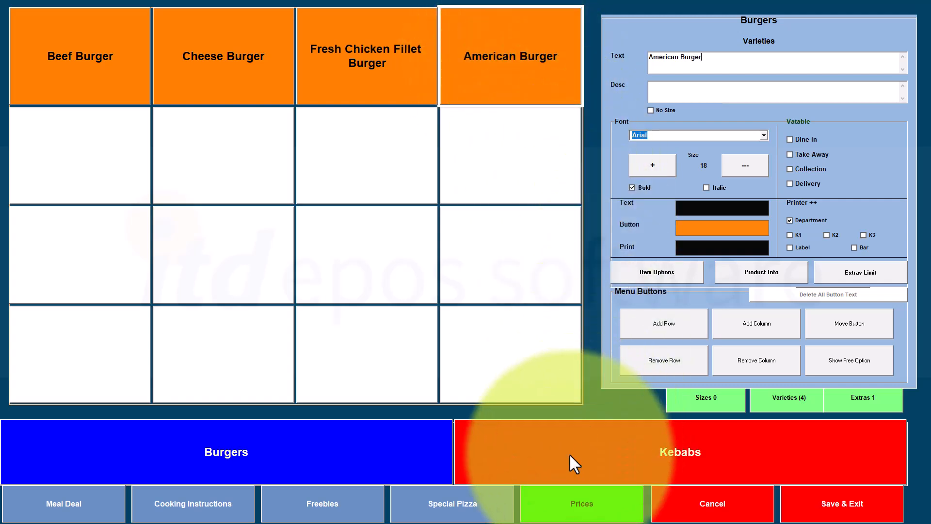
Step: Consult the sample menu for burger sizes and label the first two size buttons of the Burgers department 1/4 and 1/2
key(alt+Tab)
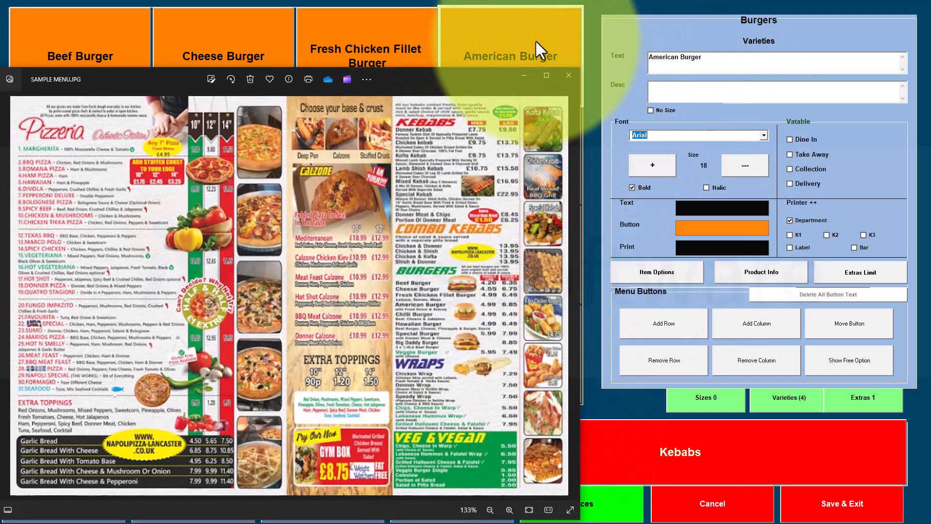
click(536, 42)
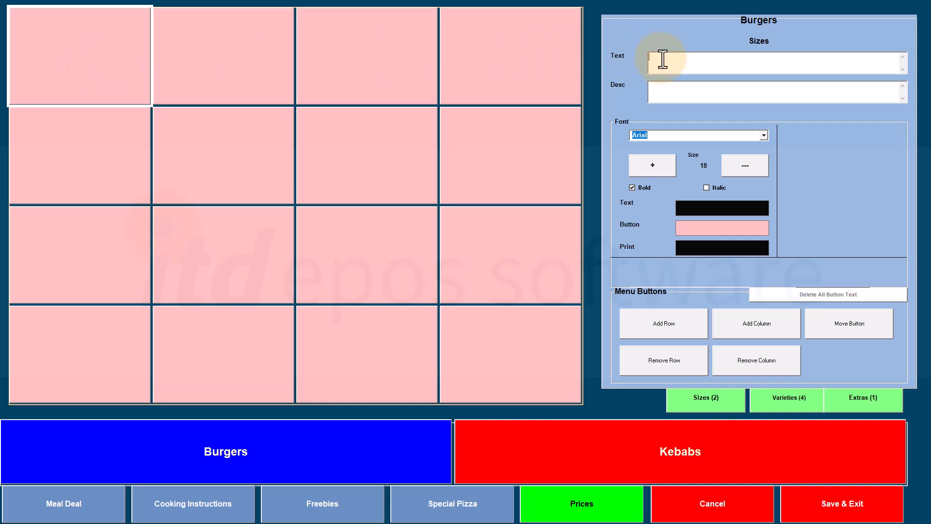
text(4)
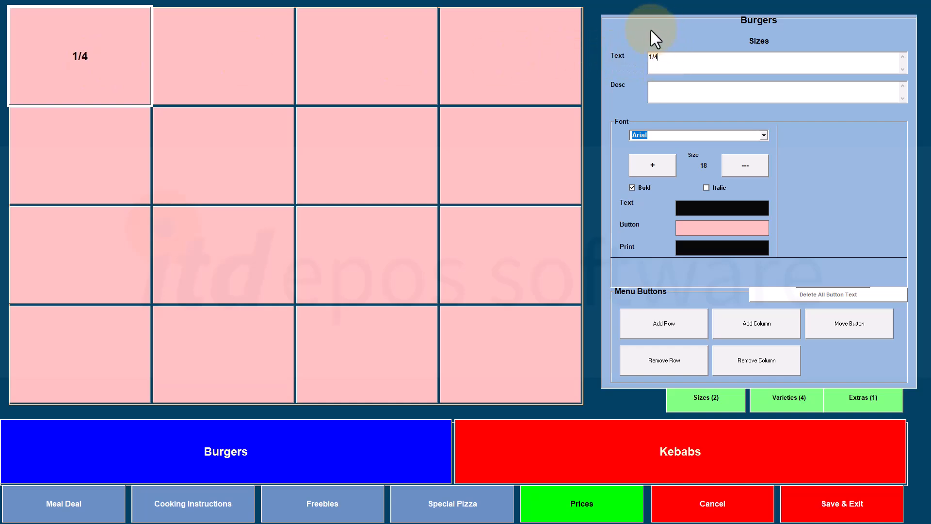
click(233, 53)
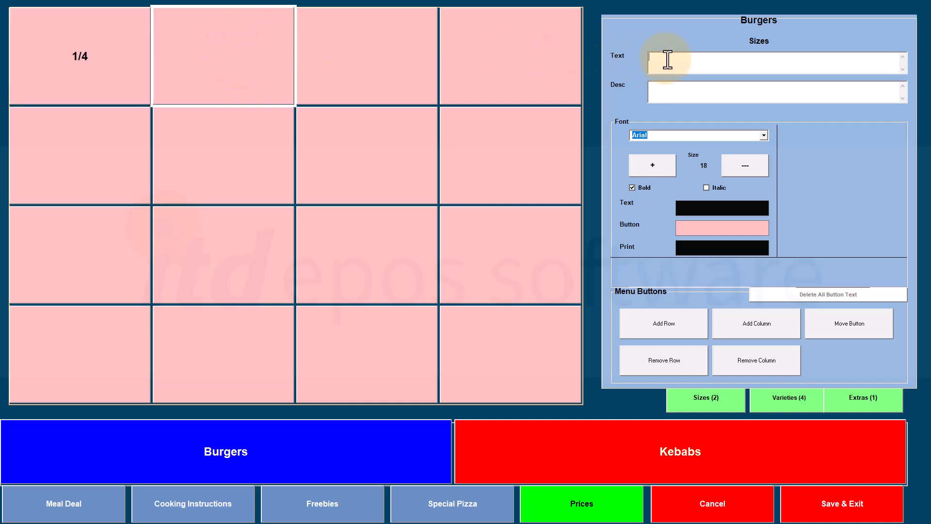
click(668, 60)
text(1/2)
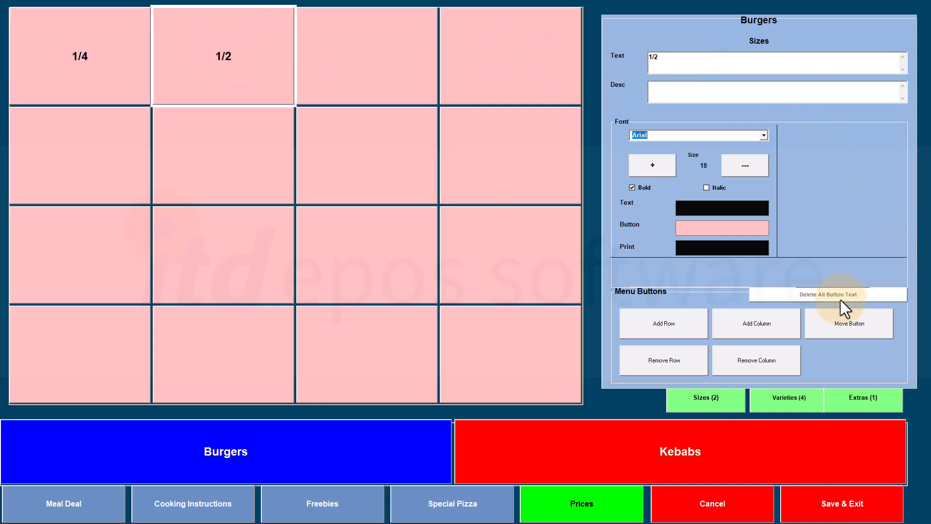
Step: Add Salad, Onions and Lettuce as Burgers extras in the first row, following the Extra button
click(843, 405)
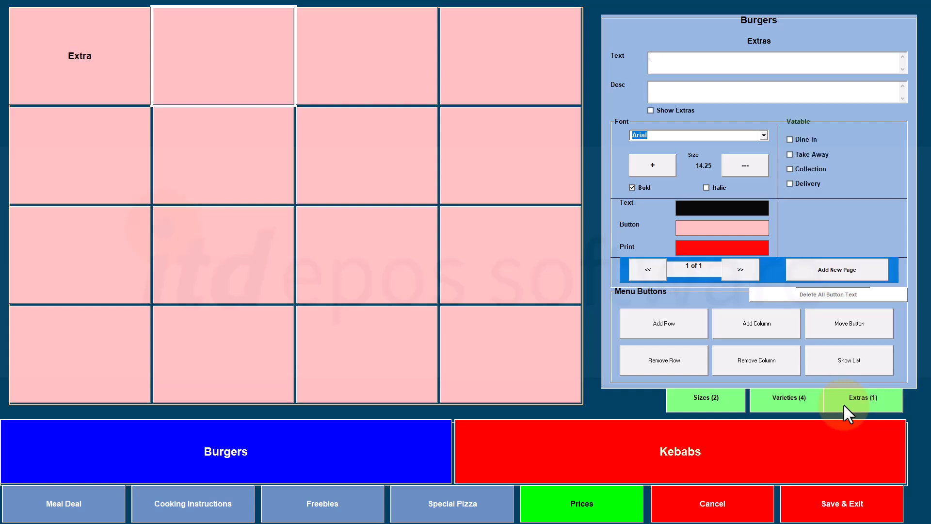
click(209, 73)
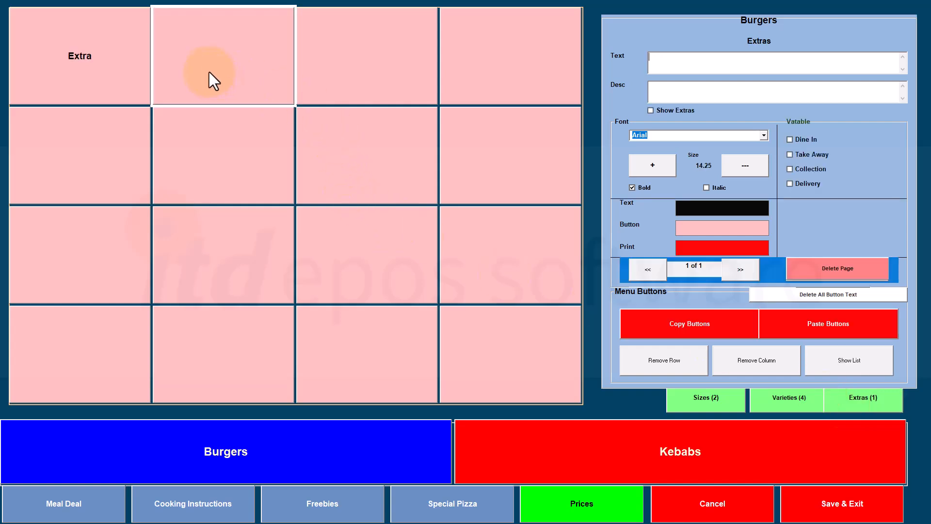
text(Salad)
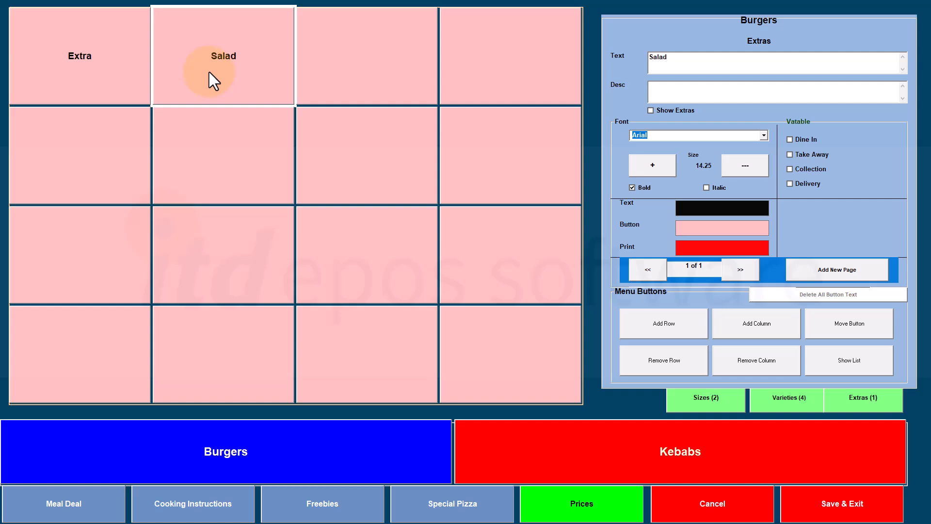
click(337, 65)
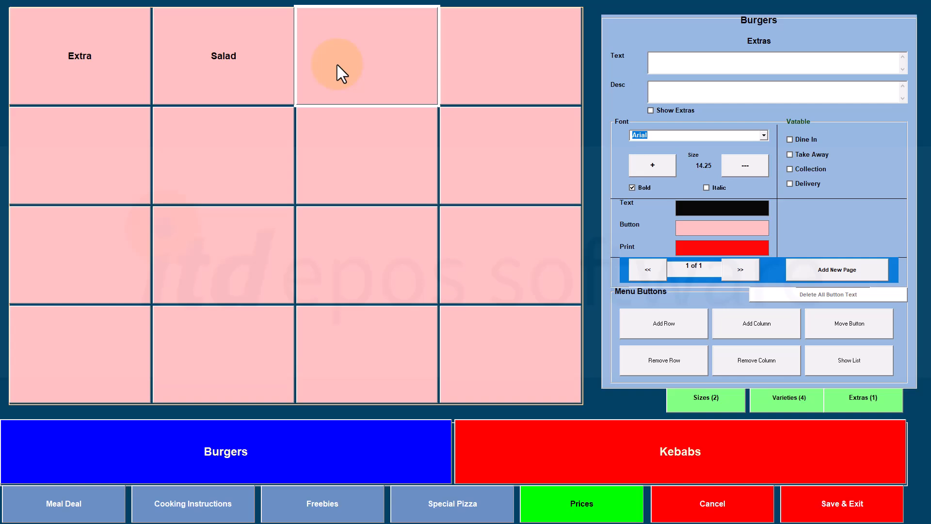
text(Onions)
click(494, 59)
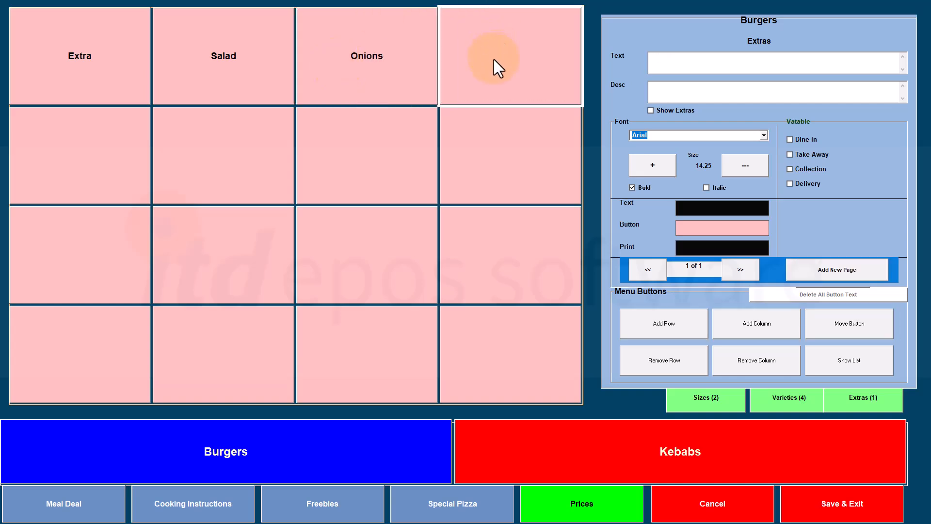
text(Lettuce)
Step: Fill the second row of Burgers extras with Tomatoes, Cucumber, Tomato Ketchup and Mayo
click(97, 158)
text(Tom)
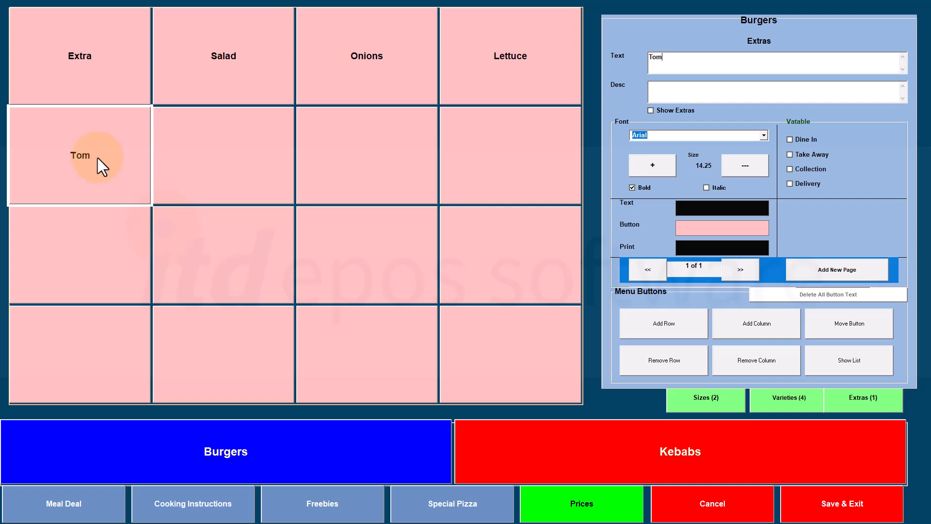
text(atoes)
click(230, 159)
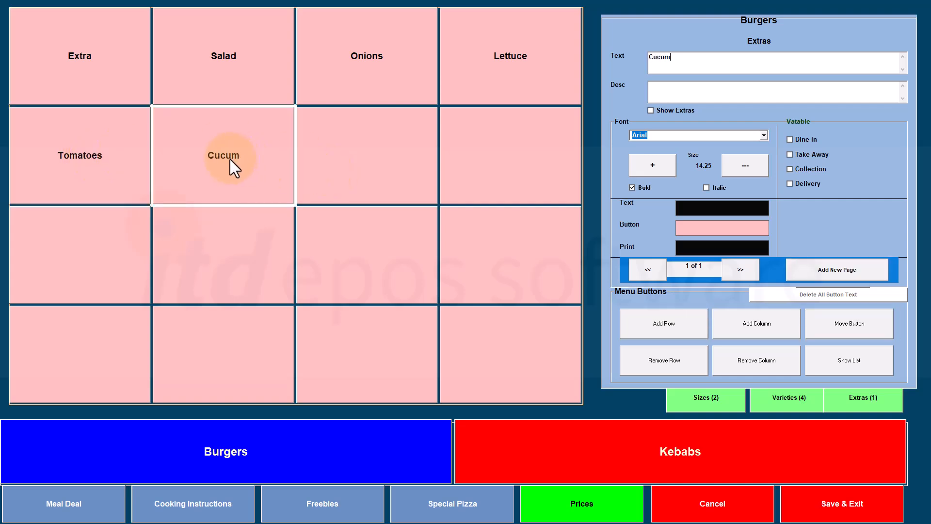
click(358, 173)
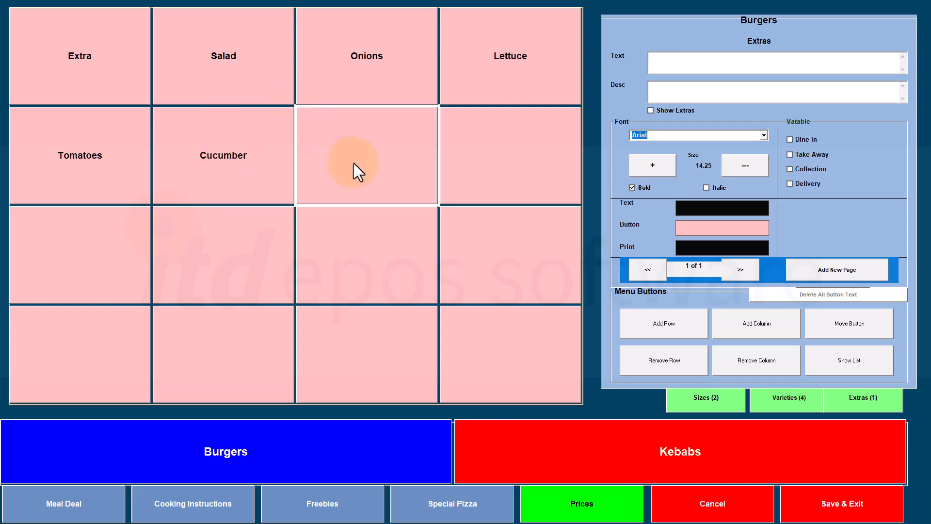
text(Tomato Ketchup)
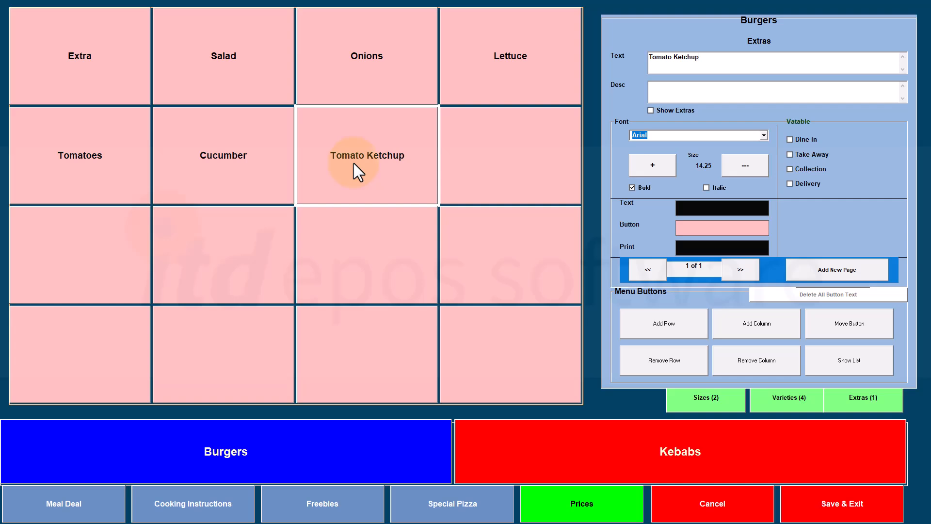
click(492, 157)
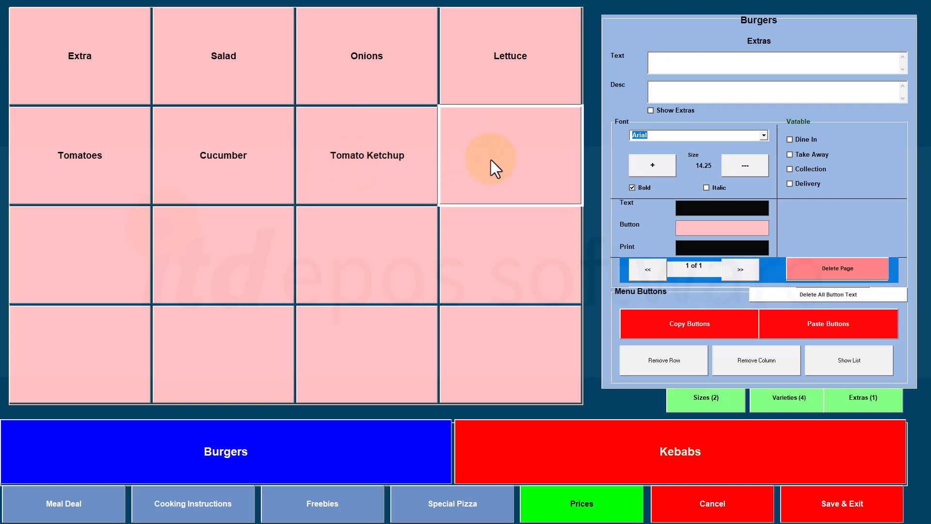
text(Mayo)
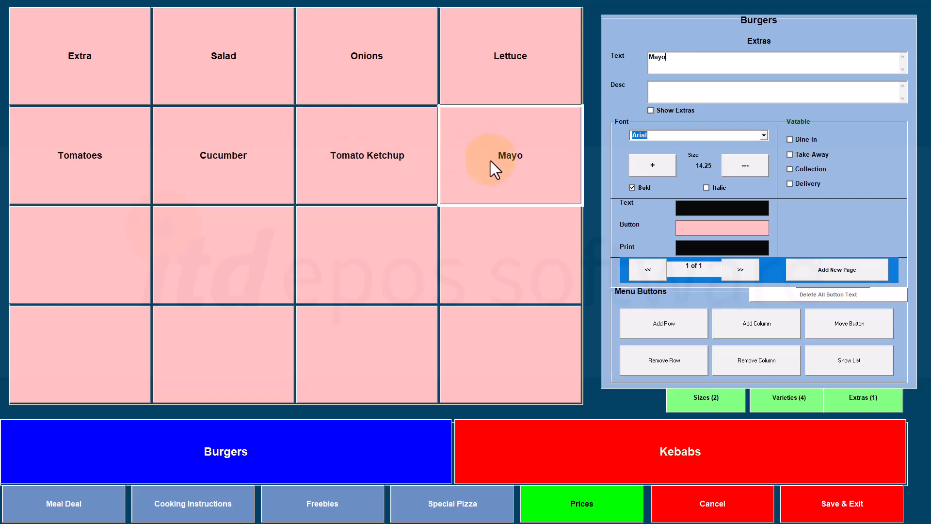
Step: Fill the third row of Burgers extras with BBQ Sauce, Chilli Sauce, Garlic and Mint Sauce
click(116, 253)
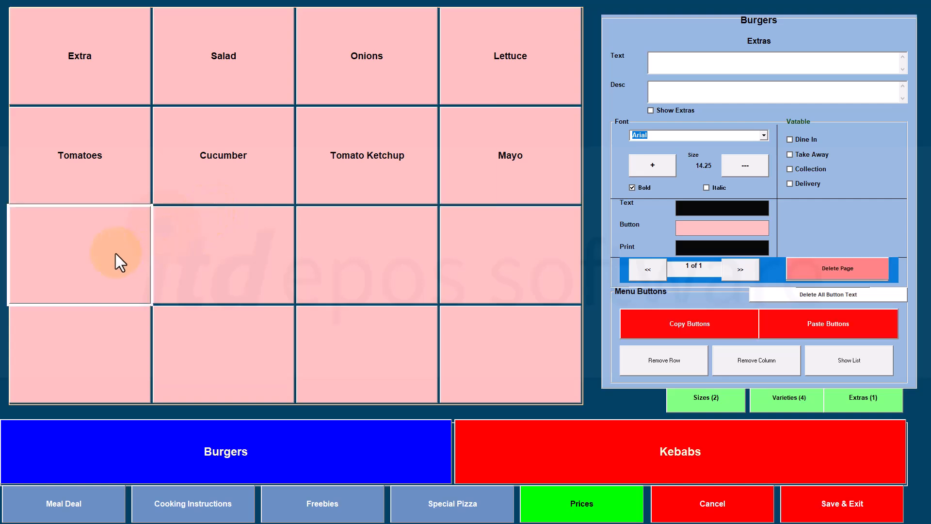
text(BBQ Sau)
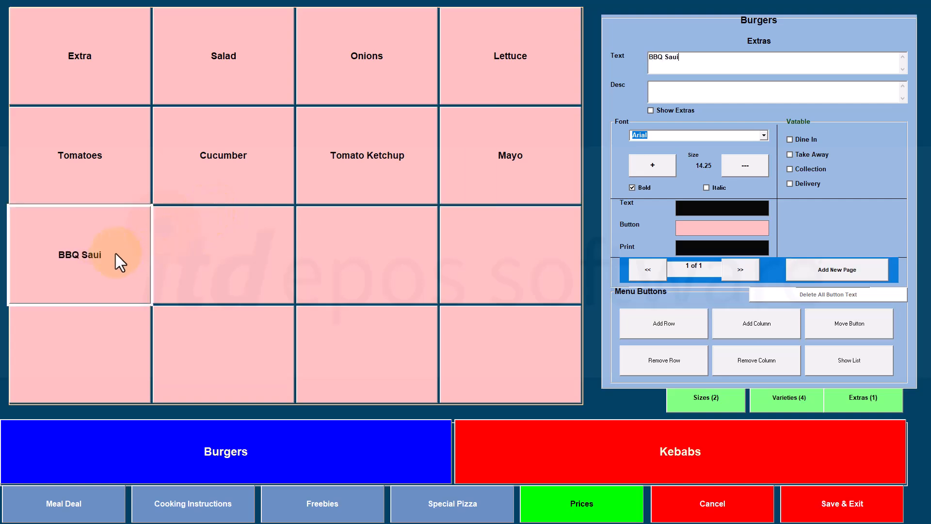
text(ce)
click(209, 257)
text(Chi)
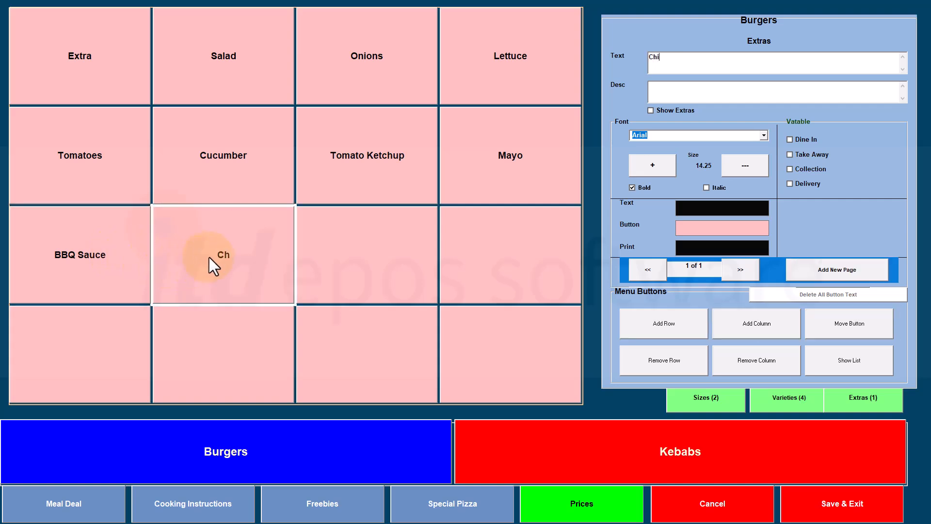
text(lli Sauce)
click(348, 258)
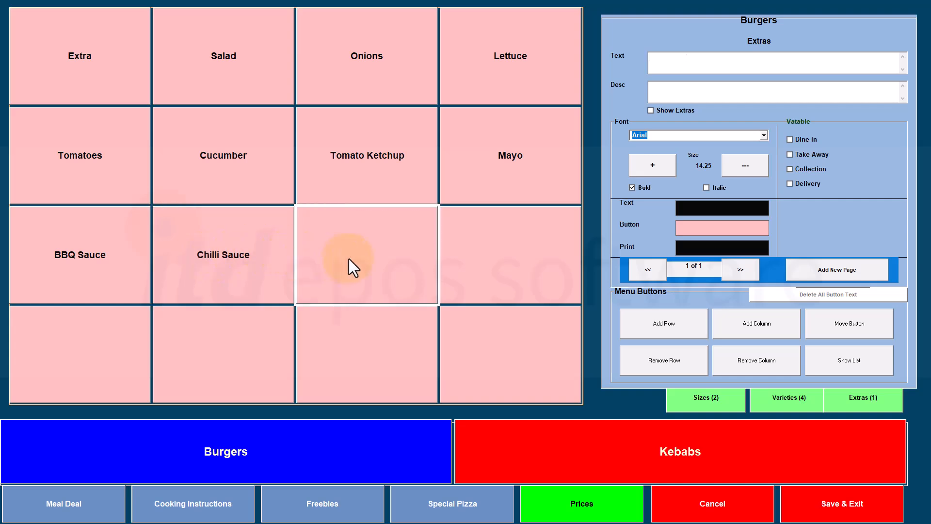
text(Garlic)
click(511, 258)
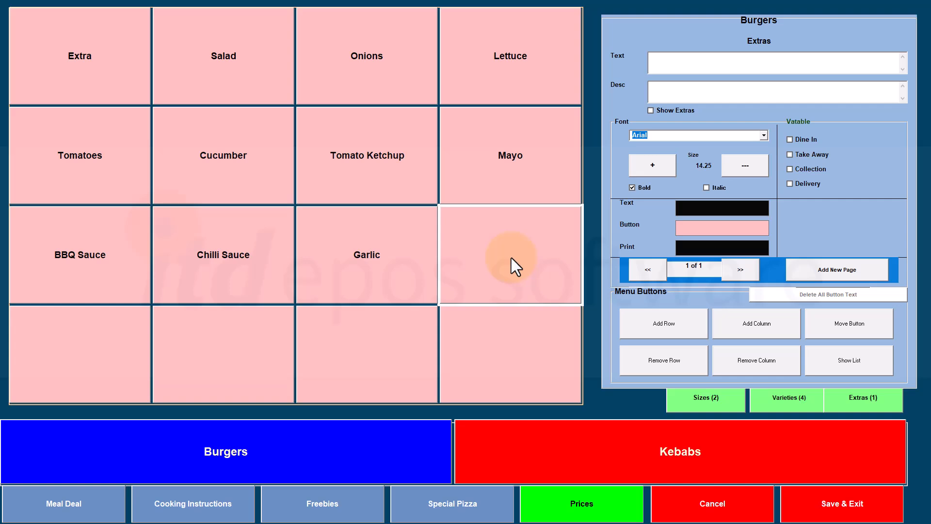
text(Mint Sauce)
Step: Name the first three extras in the fourth row Slice Cheese, Extra Bun Burger and Extra Cheese
click(78, 366)
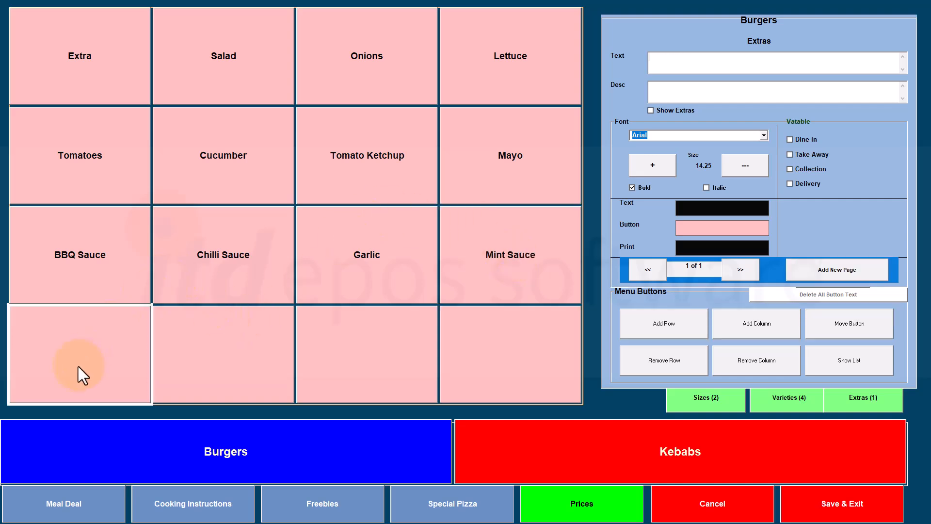
text(Slice Cheese)
click(187, 349)
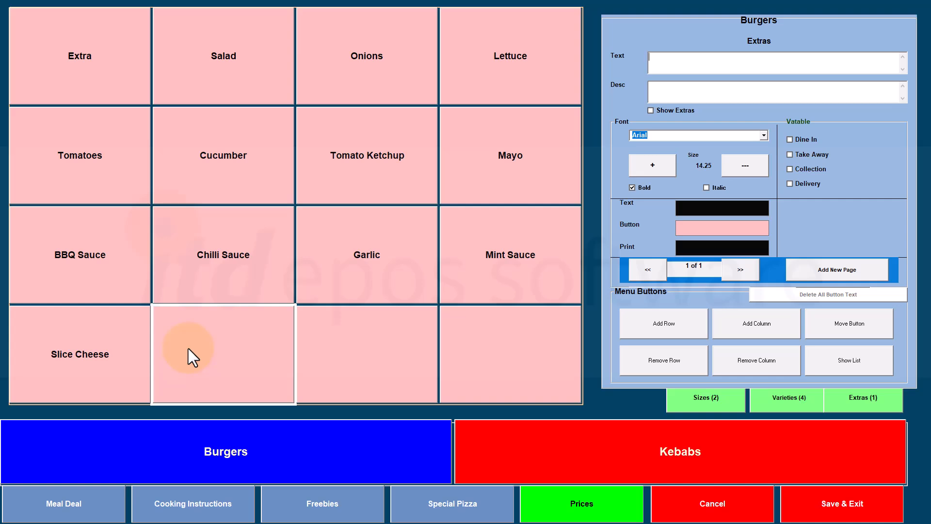
text(Extgra)
key(BackSpace)
key(BackSpace)
key(BackSpace)
text(ra Bun Buirg)
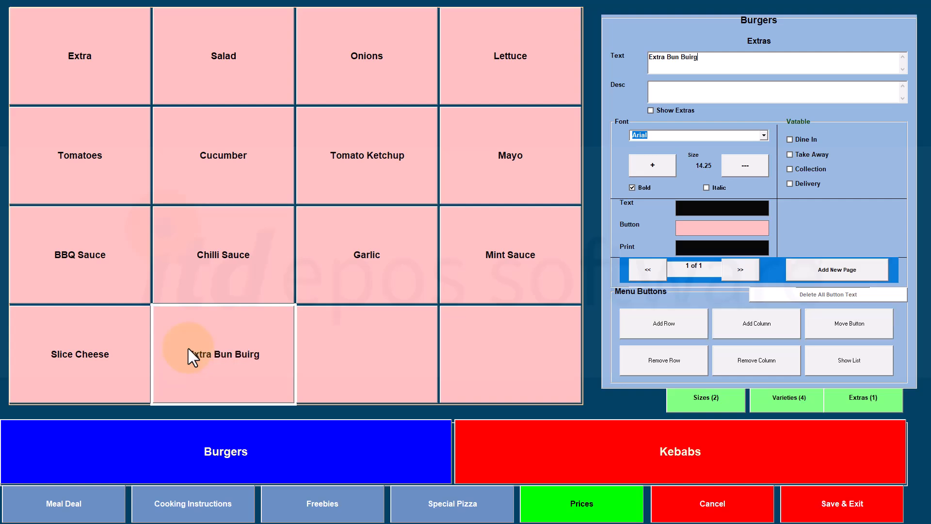
key(BackSpace)
key(BackSpace)
text(ger)
click(346, 357)
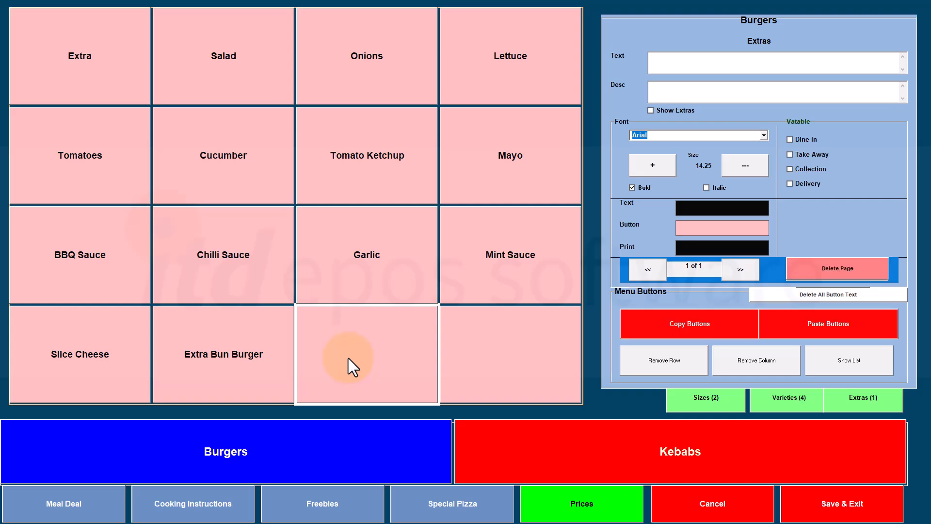
text(Extra Cheese)
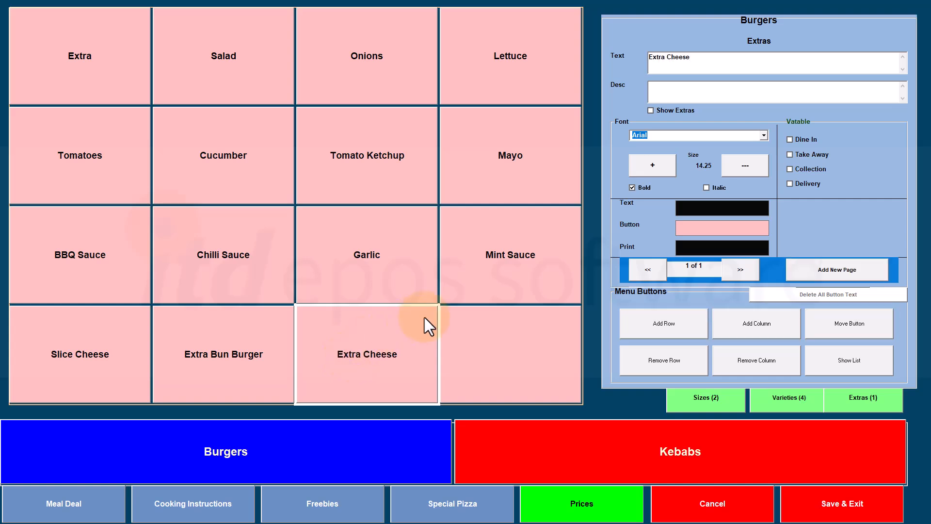
Step: Try adding three more rows to the Burgers extras grid and remove them again
click(658, 325)
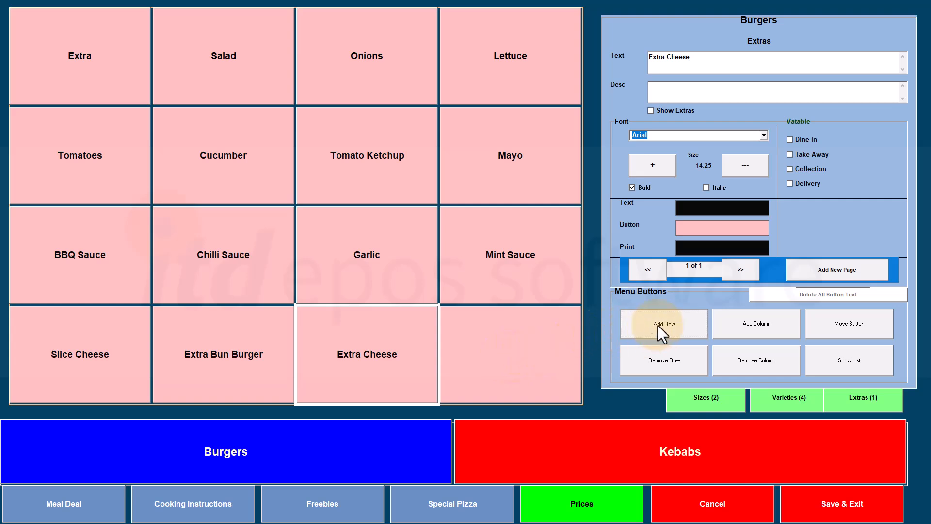
click(658, 325)
click(657, 326)
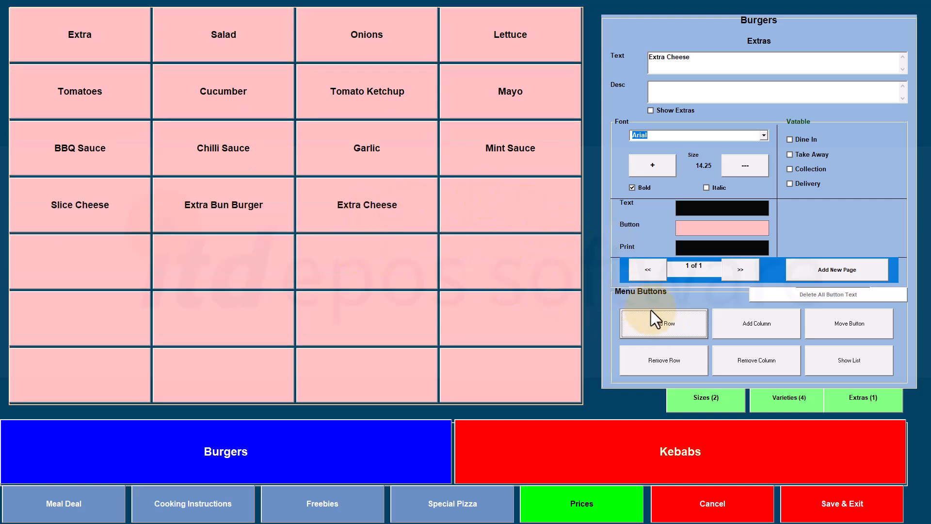
click(655, 360)
click(655, 359)
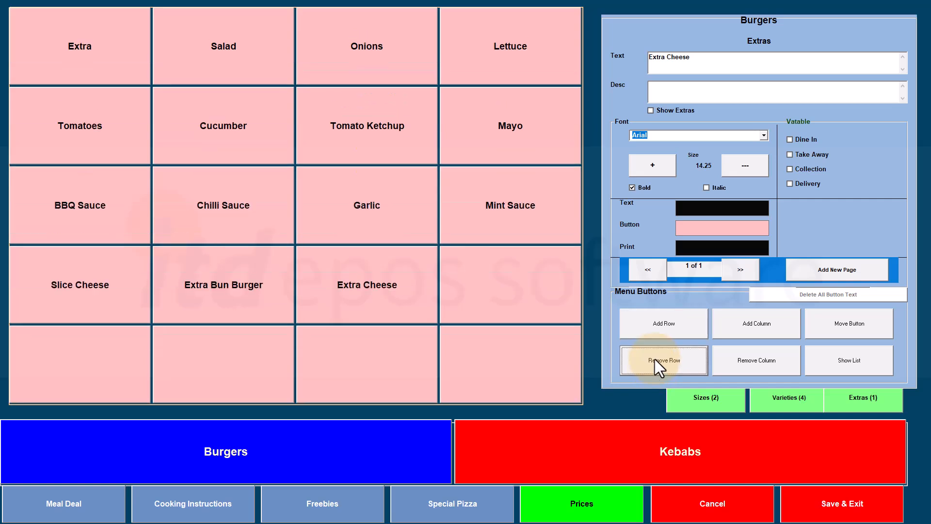
click(655, 360)
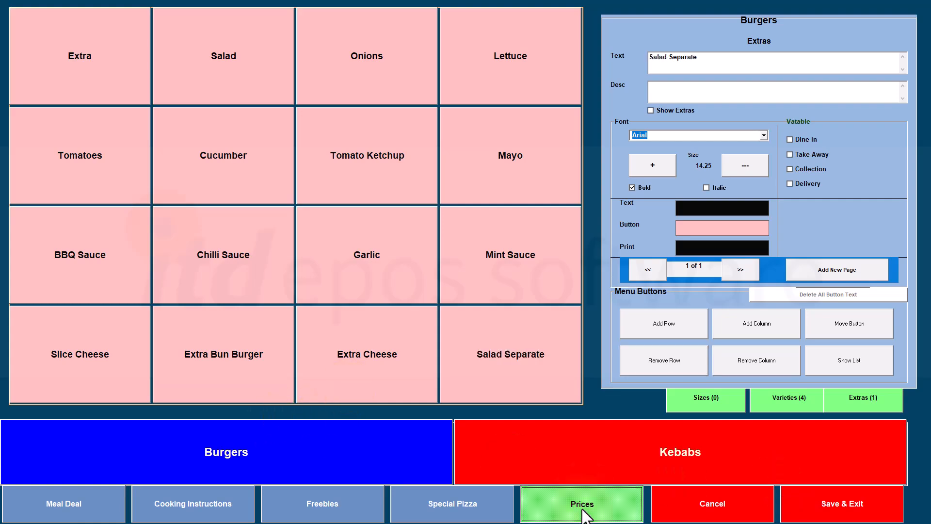
Step: Look through the price table of the Burgers extras without entering prices, and return to the menu editor
click(586, 514)
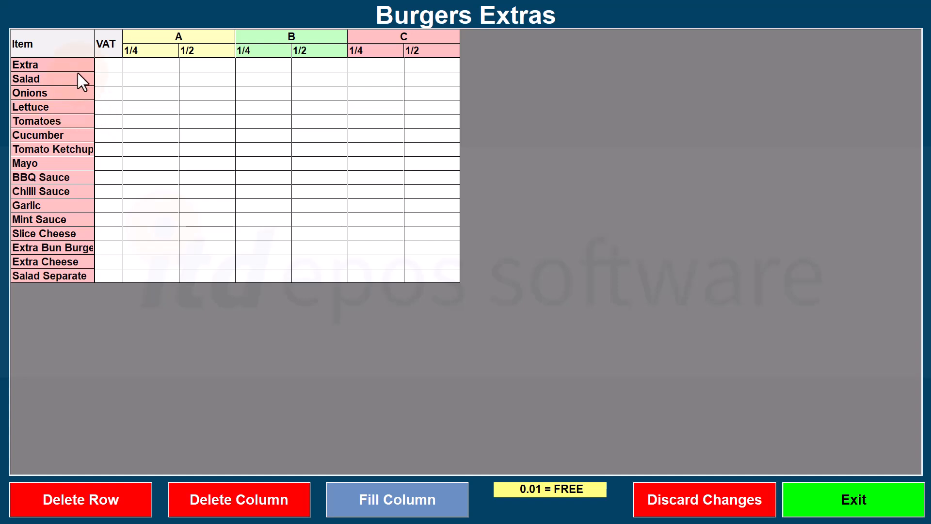
click(133, 82)
click(88, 101)
click(143, 99)
click(142, 106)
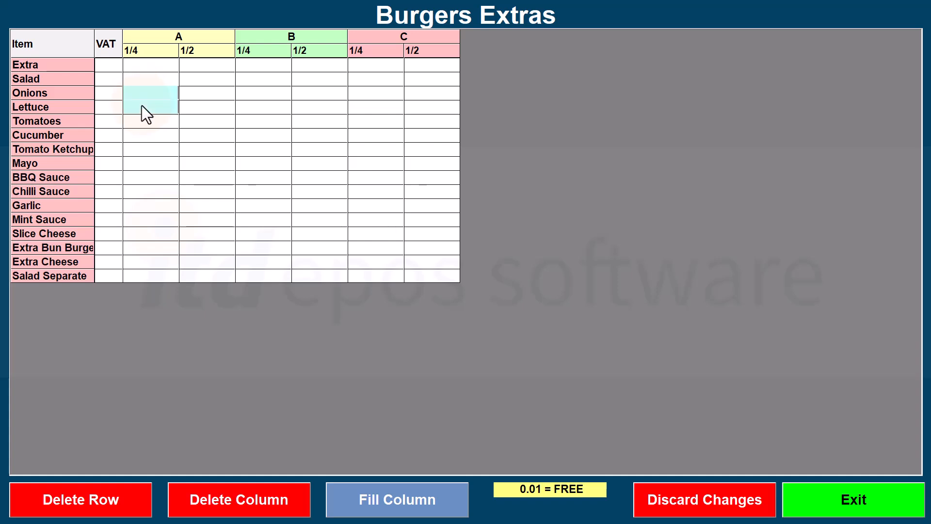
click(143, 162)
click(141, 206)
click(166, 121)
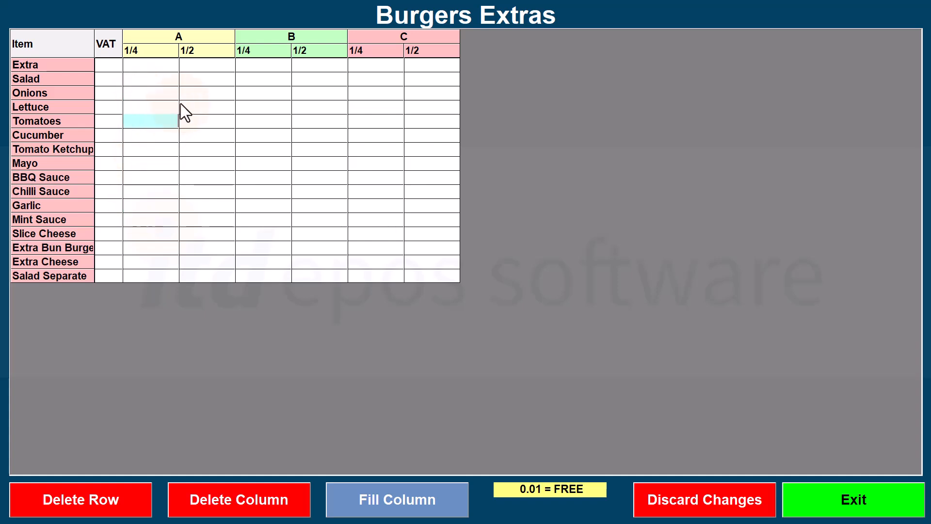
click(194, 92)
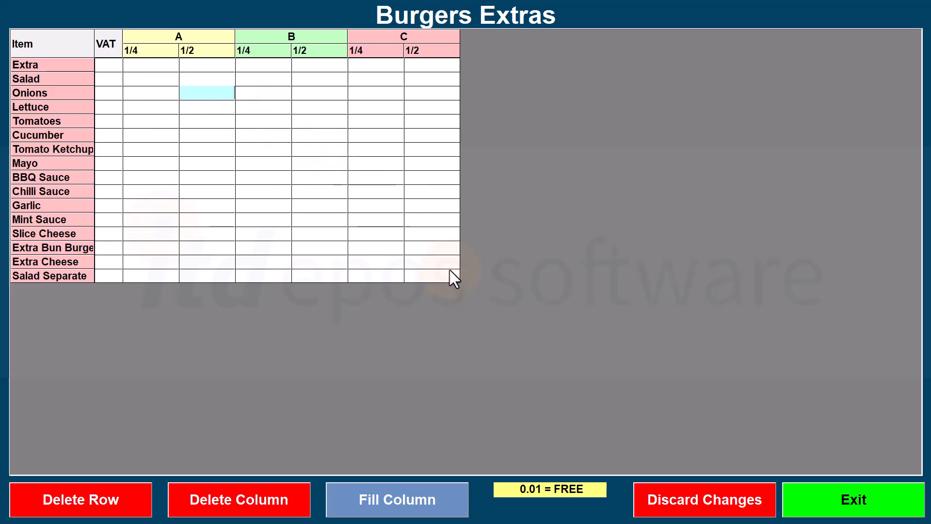
click(842, 512)
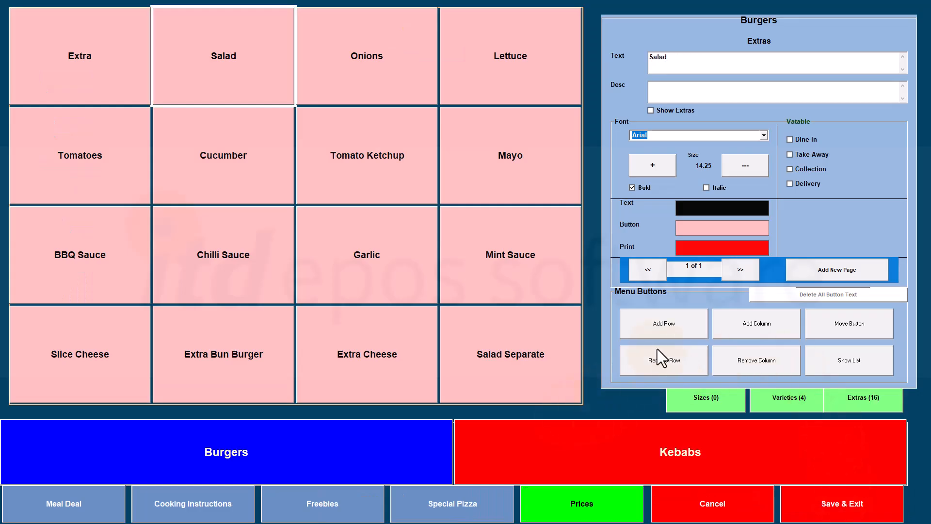
Step: Open the price table for the Burgers varieties and examine its price bands A, B and C
click(775, 400)
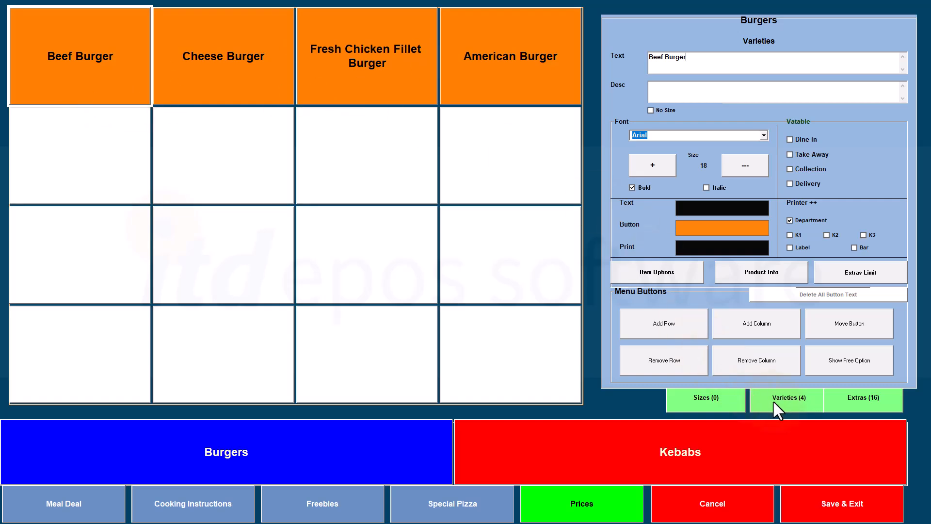
click(577, 510)
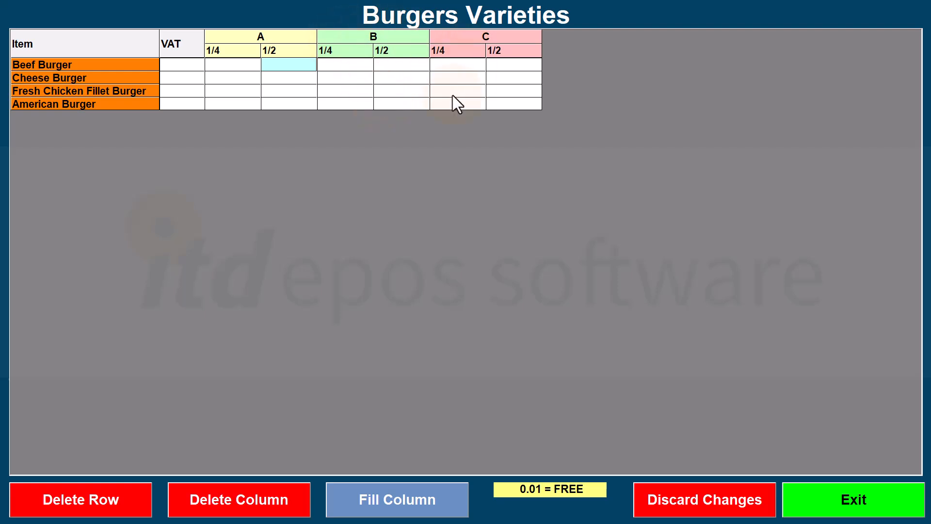
click(390, 35)
click(358, 39)
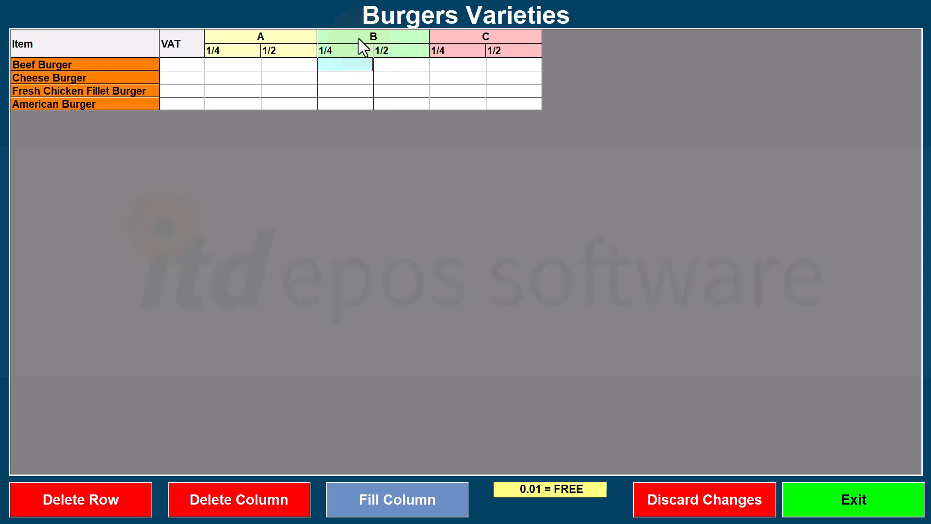
click(397, 39)
click(454, 43)
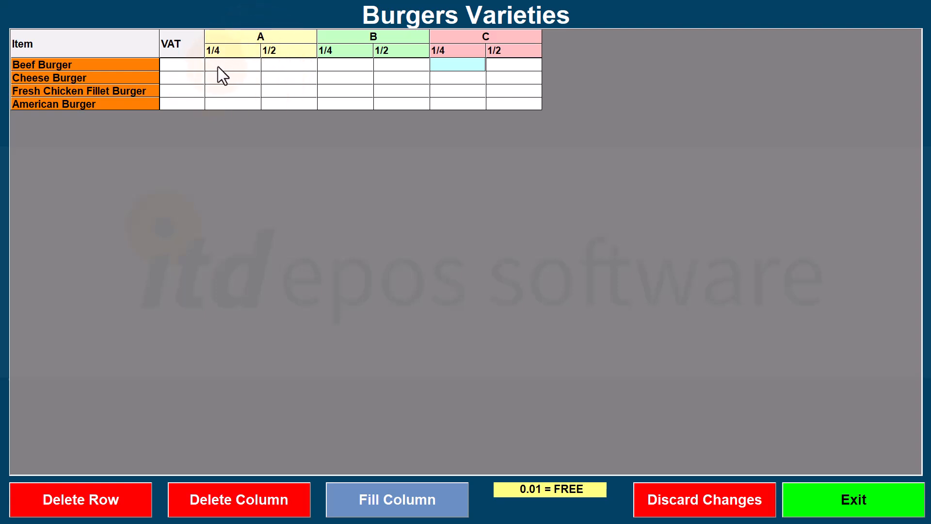
Step: Consult the burger prices in the sample menu and set the Beef Burger 1/4 price in band A to 4.20
key(alt+Tab)
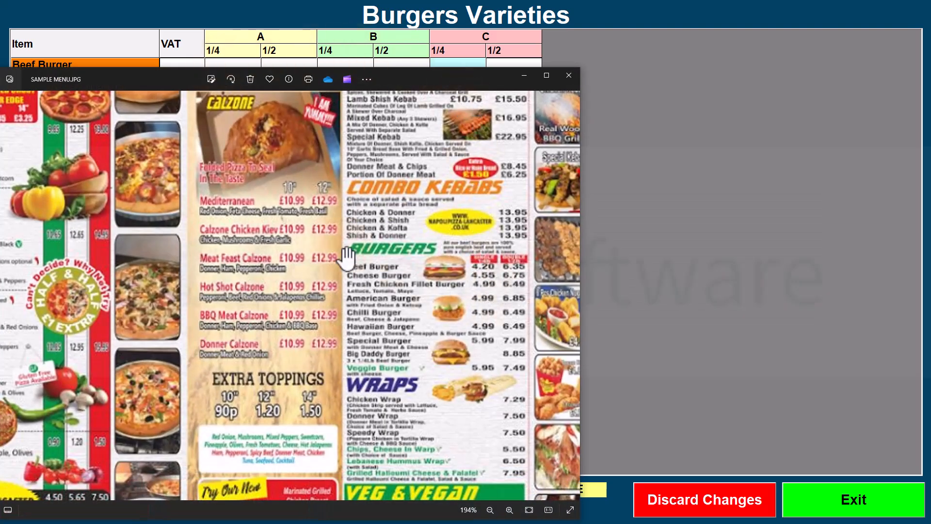
click(247, 58)
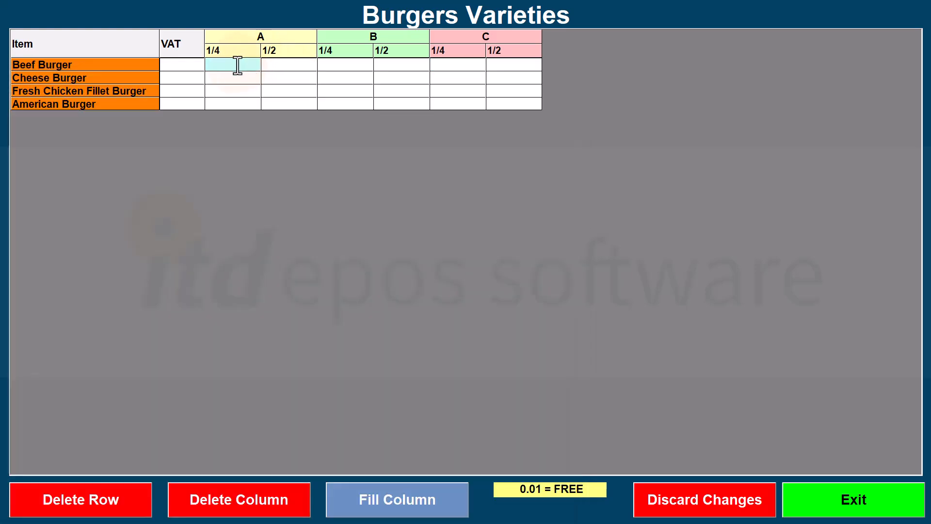
text(4.20)
click(247, 80)
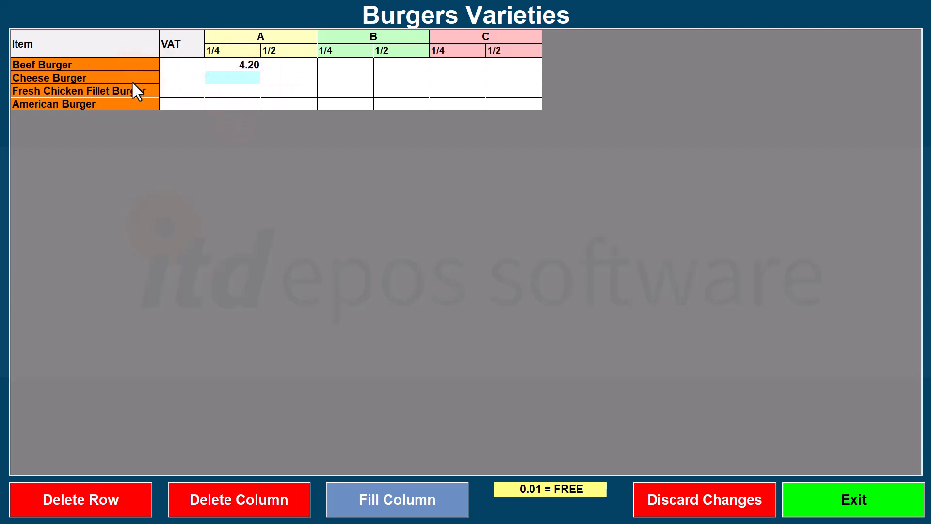
Step: Fill the whole band A 1/4 column with the Beef Burger price
click(244, 68)
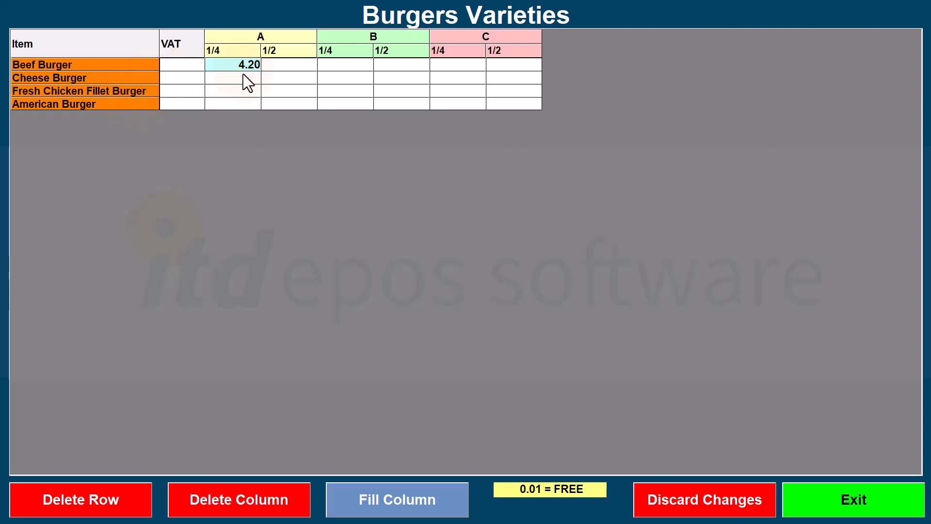
click(238, 80)
click(237, 94)
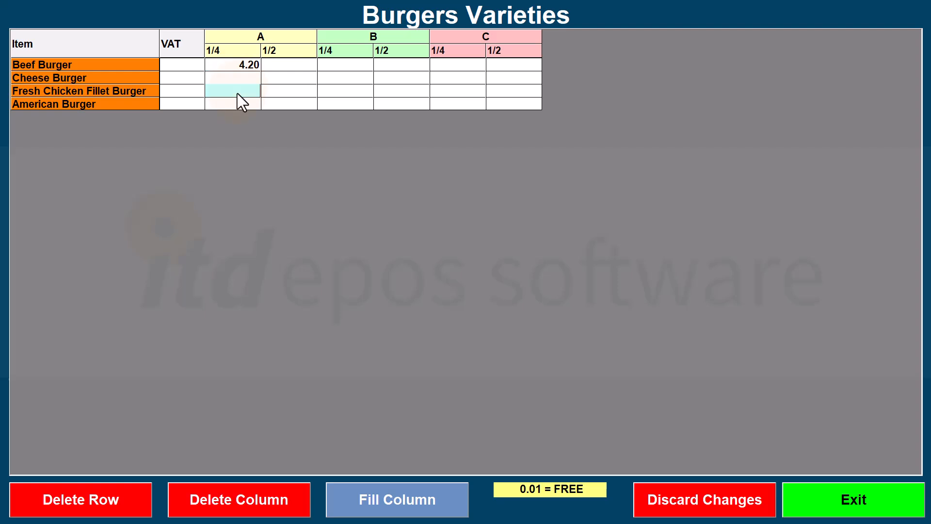
click(240, 101)
click(249, 64)
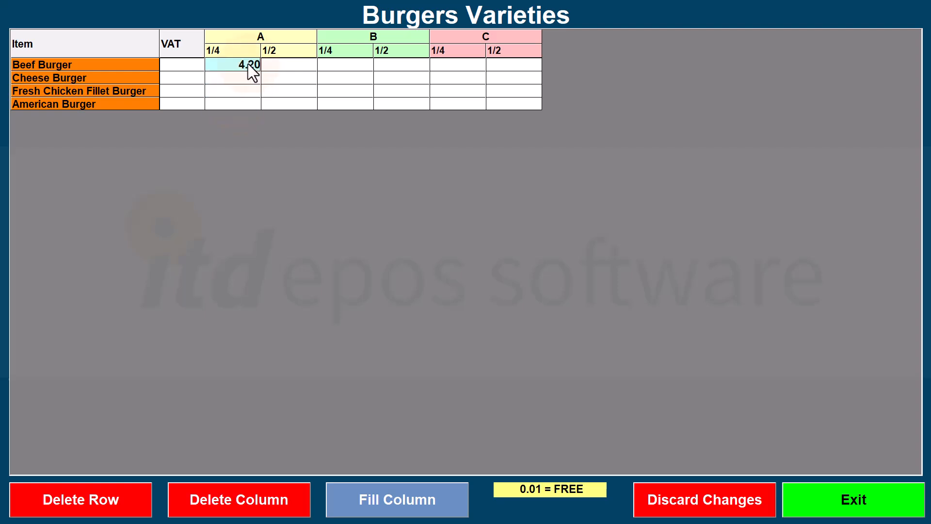
drag(233, 65, 261, 67)
click(254, 67)
click(375, 495)
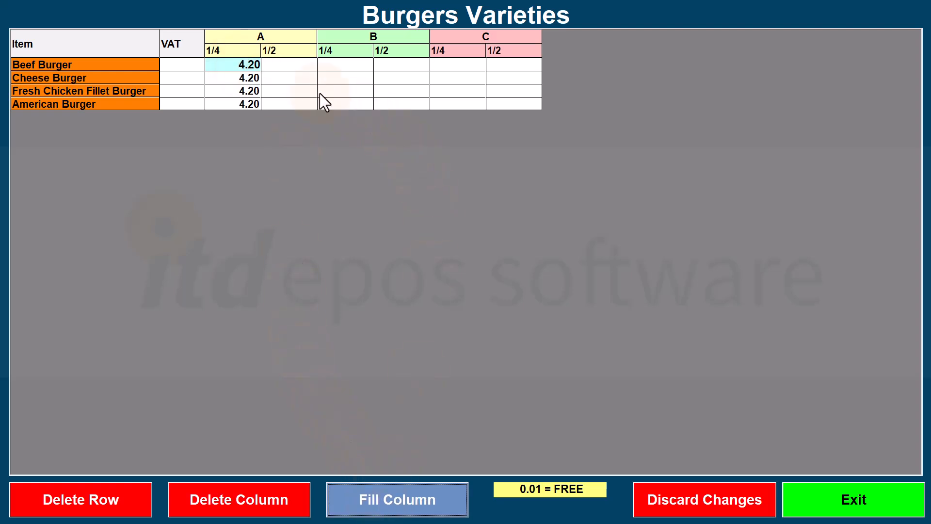
Step: Clear the filled band A 1/4 prices of the Cheese, Fresh Chicken Fillet and American Burgers
click(231, 80)
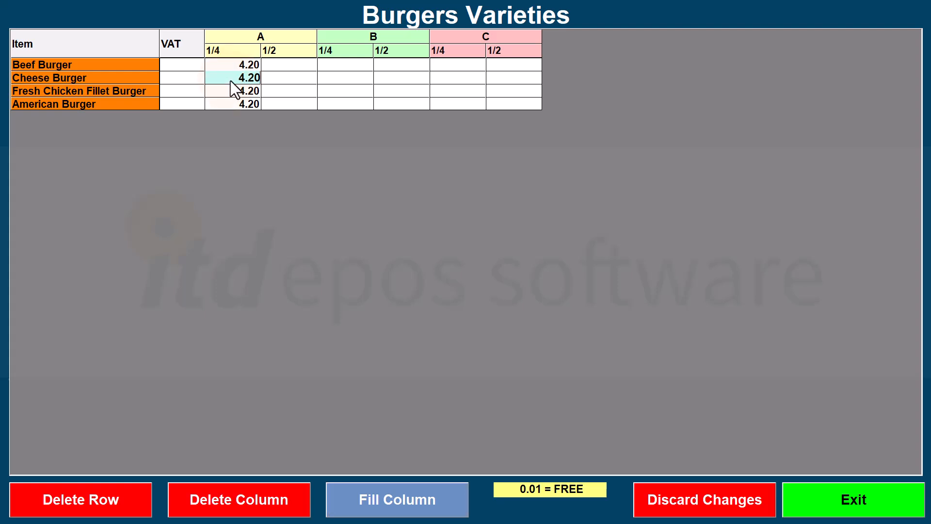
drag(234, 79, 267, 102)
key(Delete)
click(249, 92)
click(239, 102)
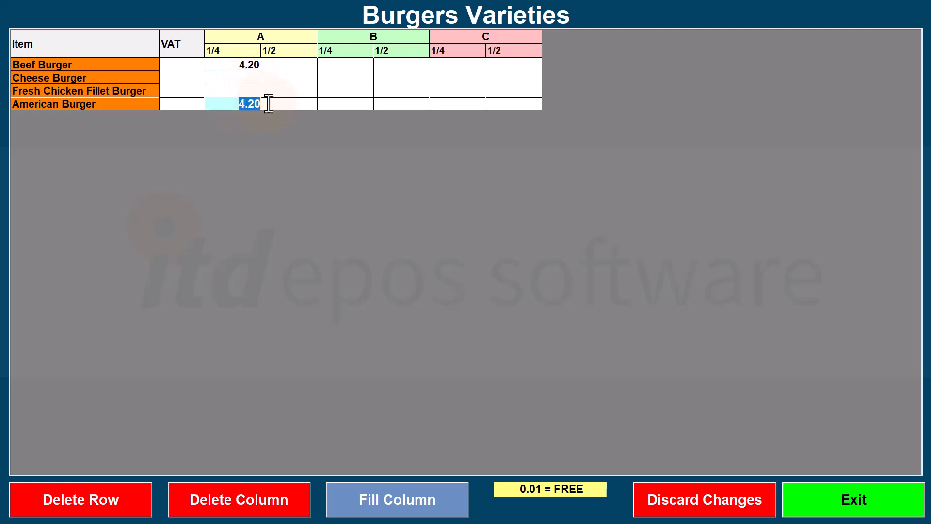
Step: Set the band A 1/4 prices to 4.55 for Cheese Burger and 4.99 for Fresh Chicken Fillet Burger
click(238, 78)
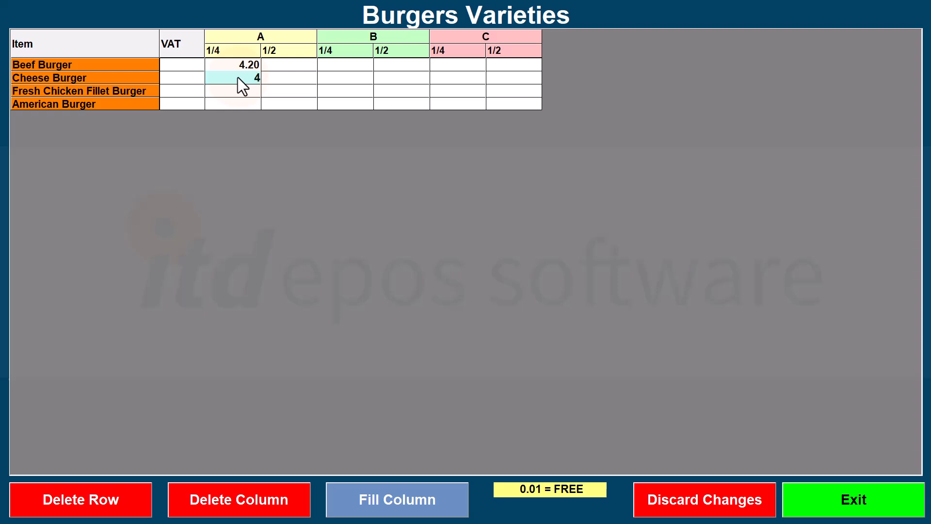
key(Return)
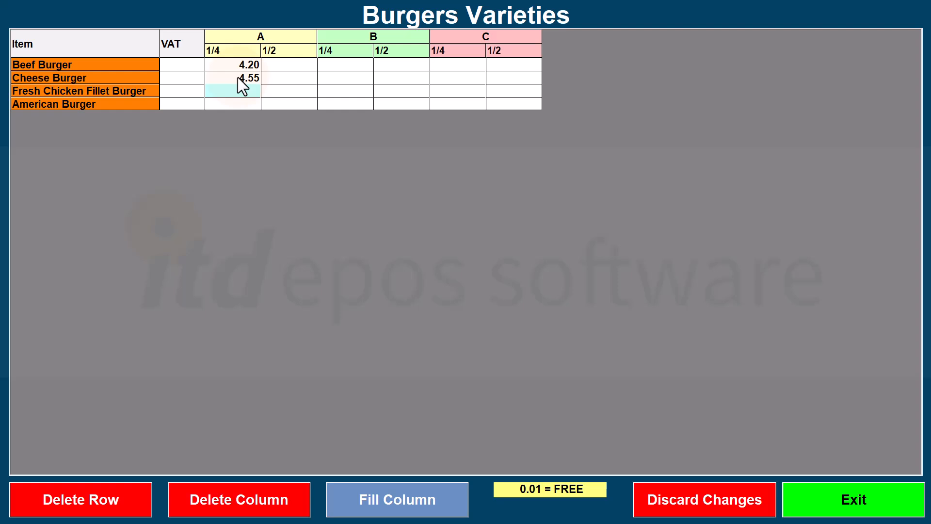
text(4.99)
key(Return)
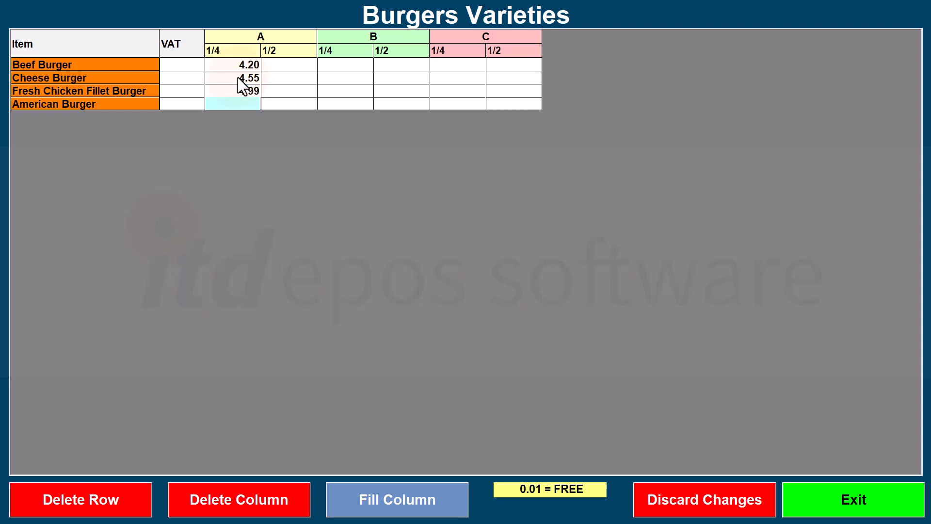
Step: Set the American Burger 1/4 price to 4.99 and the band A 1/2 prices to 6.35, 6.75, 6.49 and 6.85 in menu order
text(4.99)
key(Return)
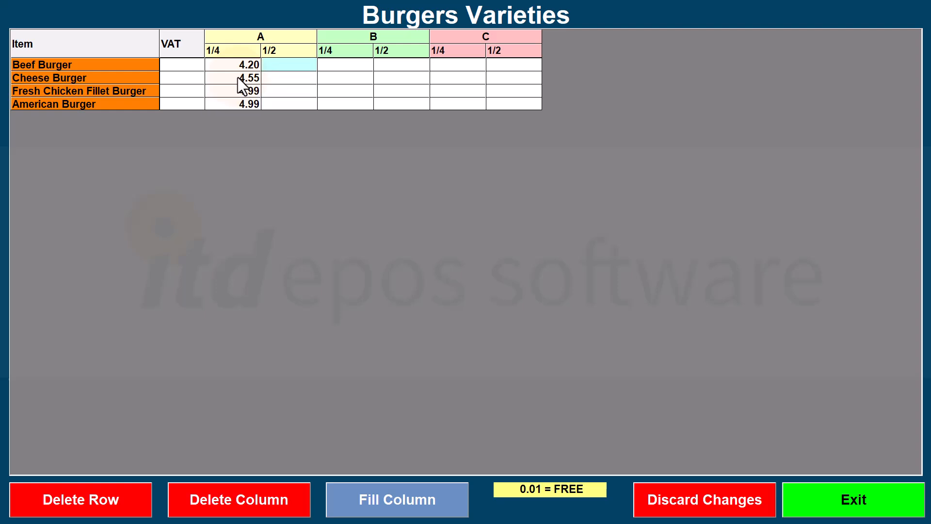
text(6.35)
key(Return)
text(6.75)
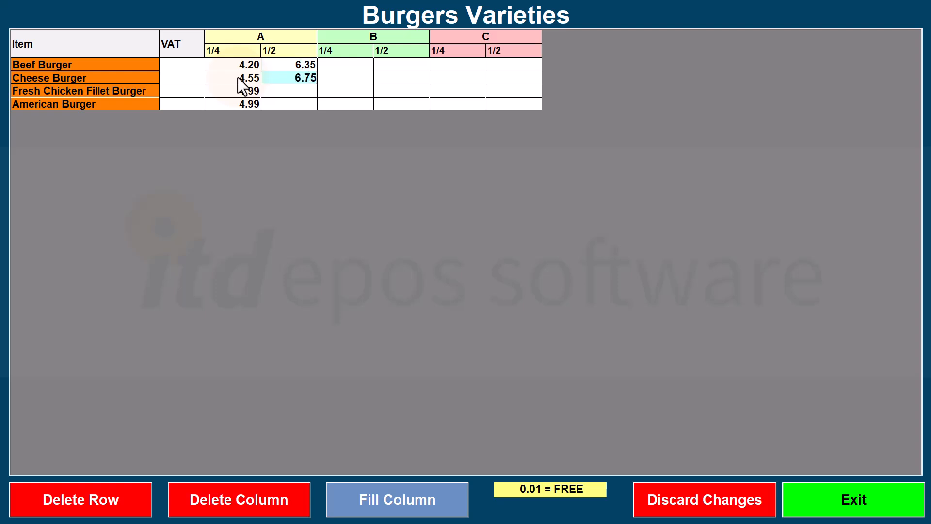
key(Return)
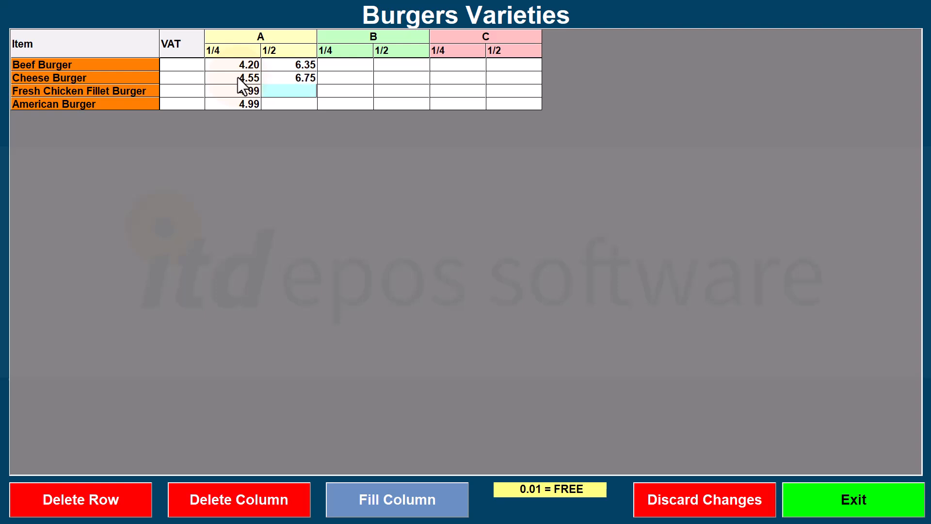
text(6.49)
key(Return)
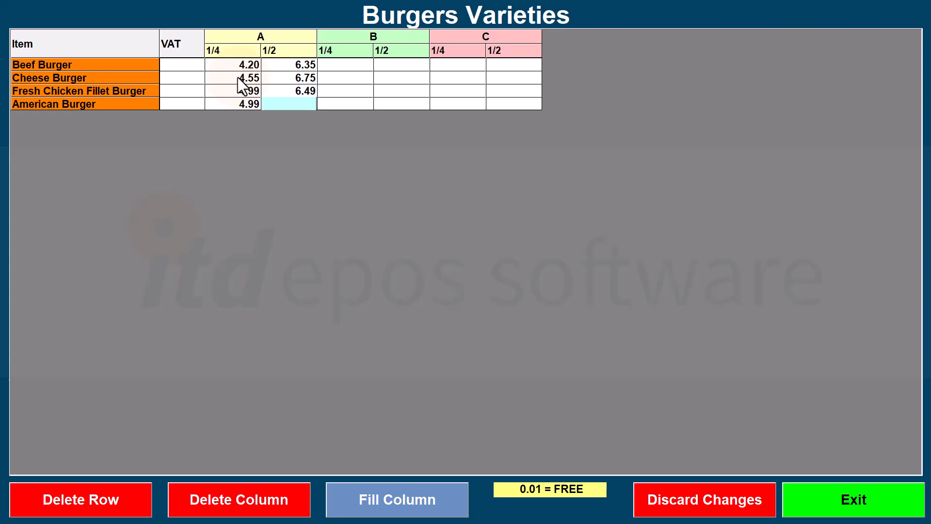
text(6.85)
click(823, 497)
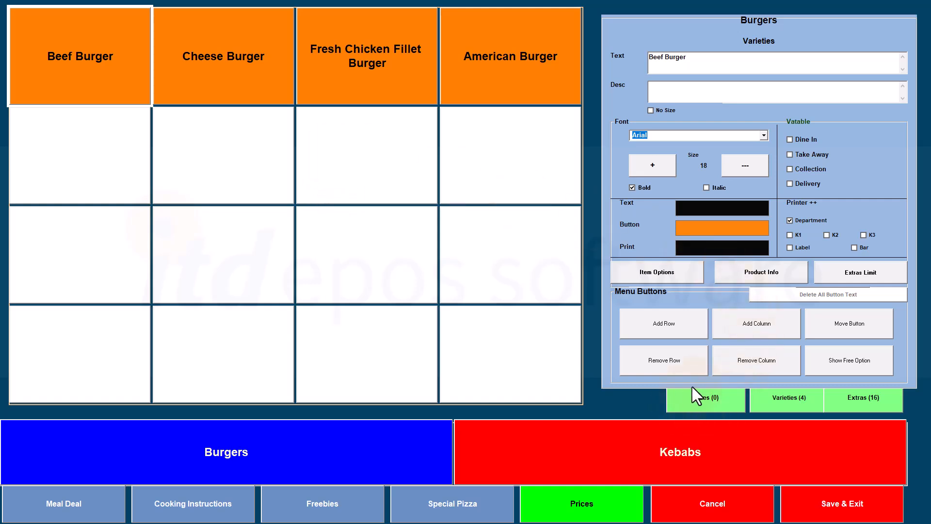
Step: Open the Burgers extras price table and fill the band A 1/4 column from Salad downwards with 2.00
click(703, 399)
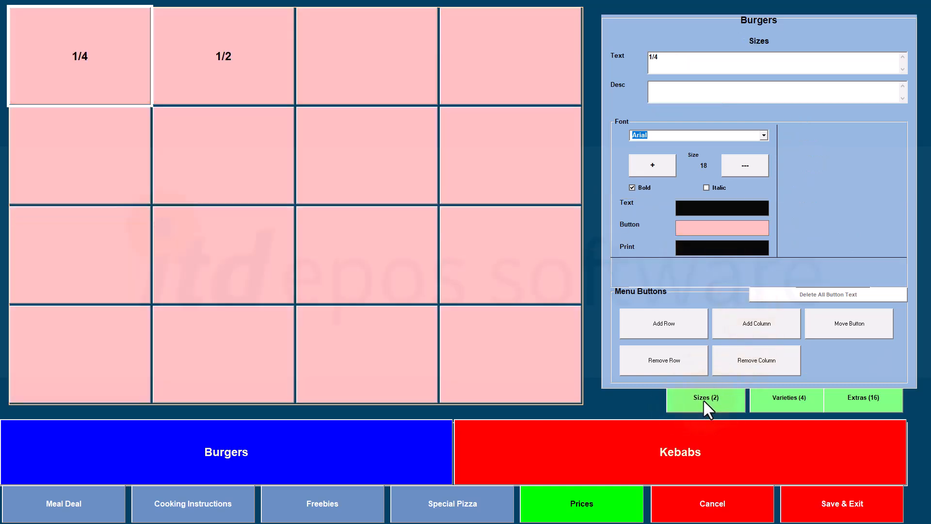
click(577, 510)
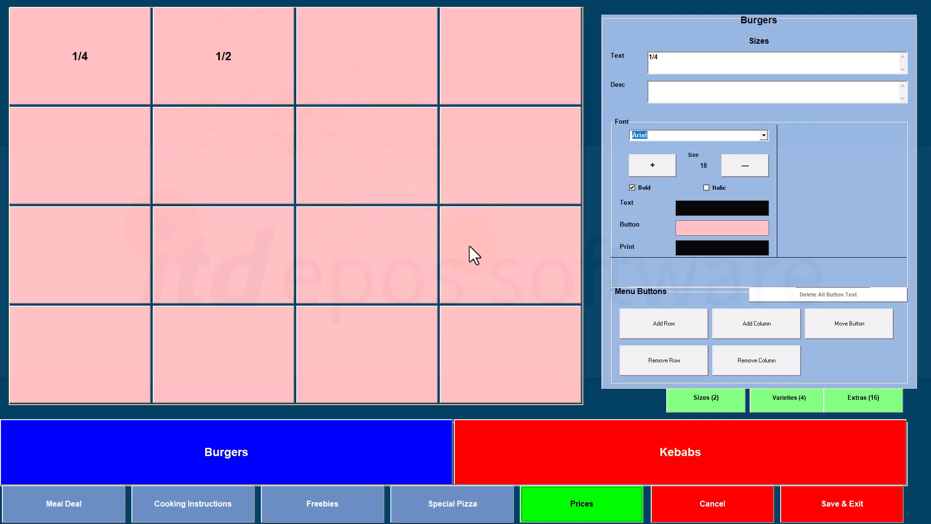
click(780, 403)
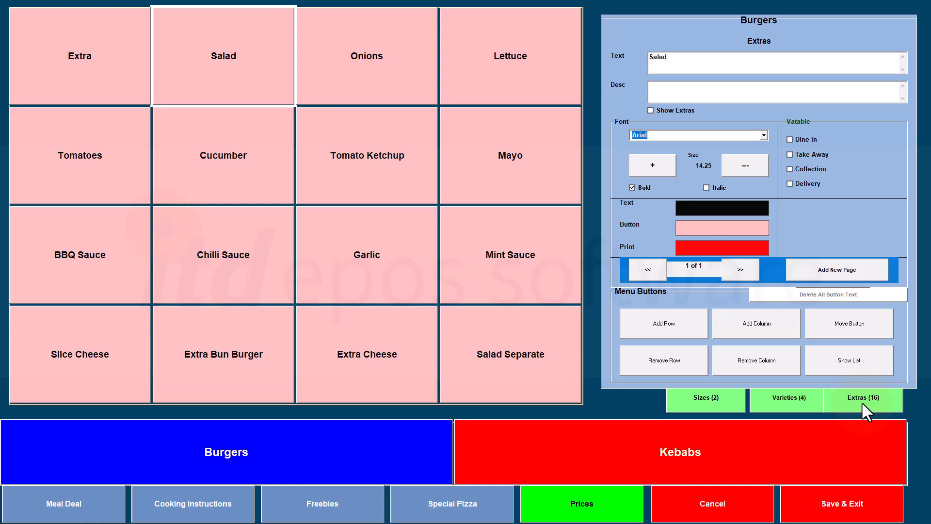
click(562, 500)
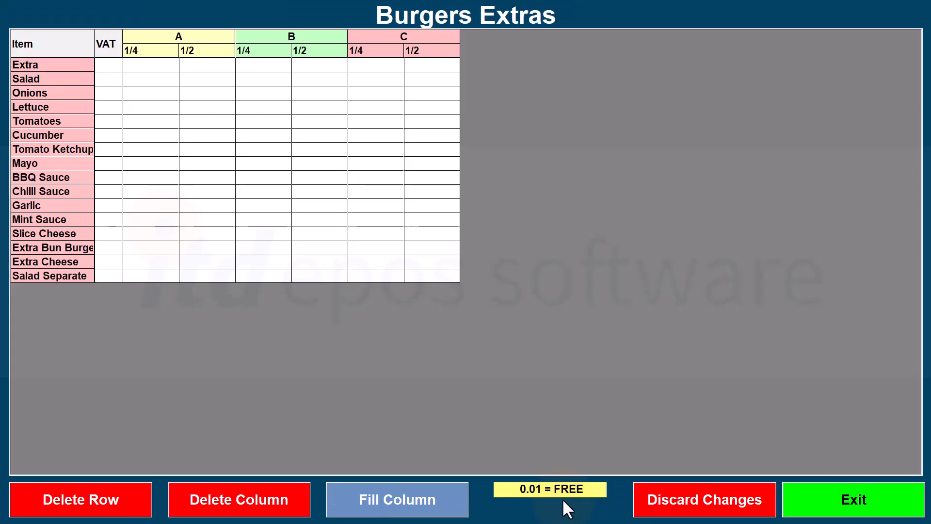
click(153, 82)
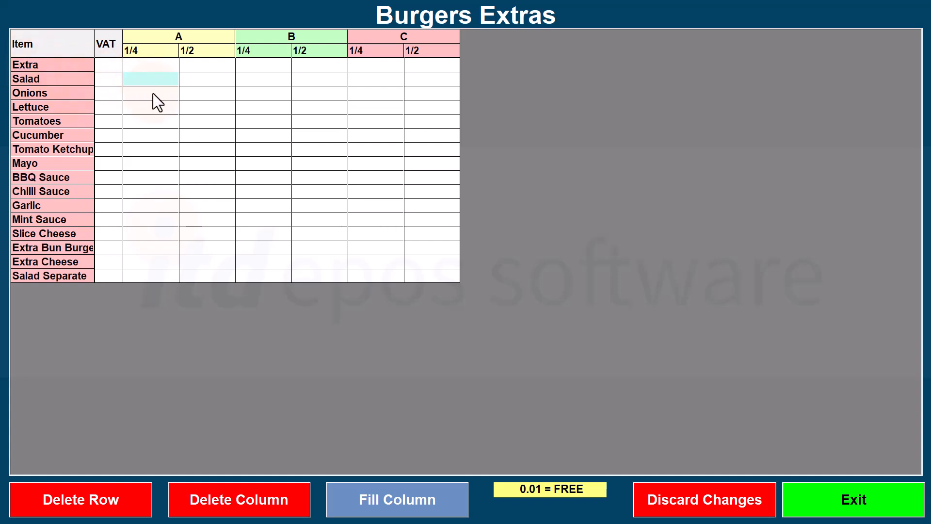
click(152, 94)
click(366, 502)
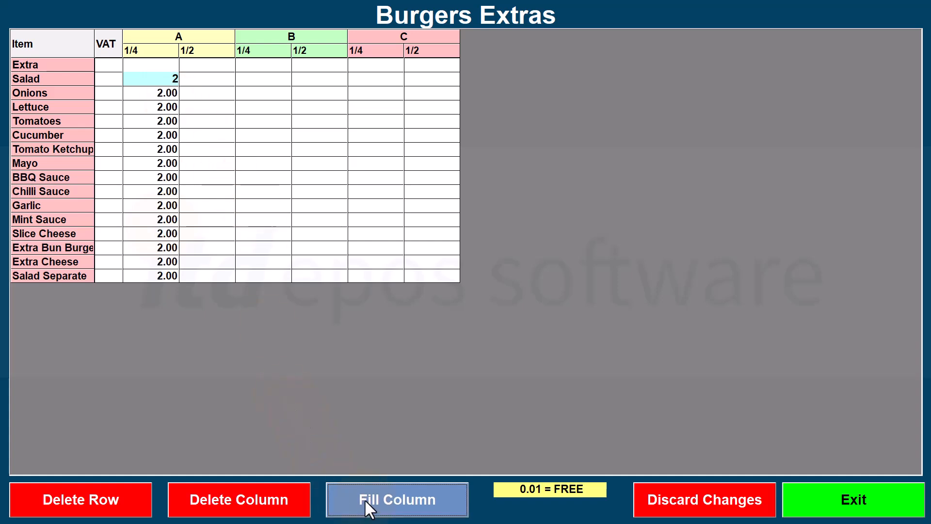
Step: Fill the band A 1/2 column from Salad downwards with 3.00 and leave the extras price table
click(206, 92)
click(207, 86)
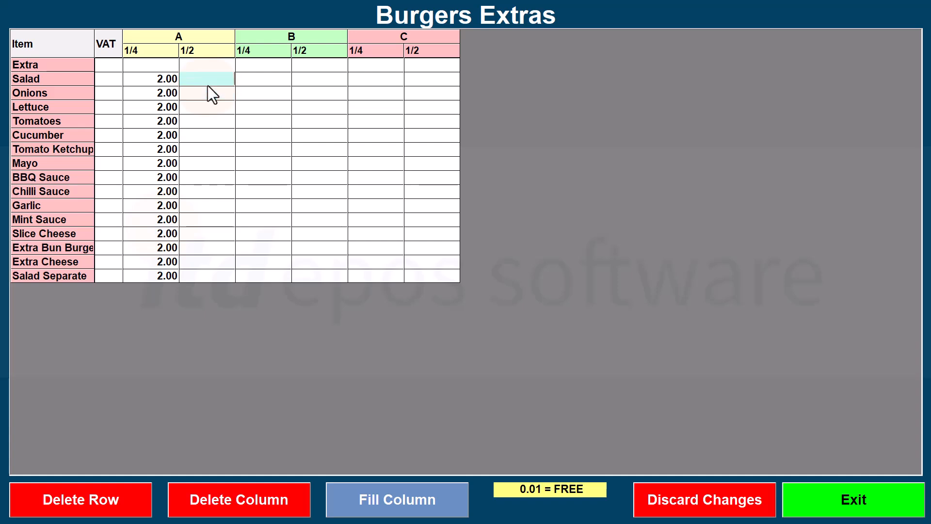
text(3)
click(387, 495)
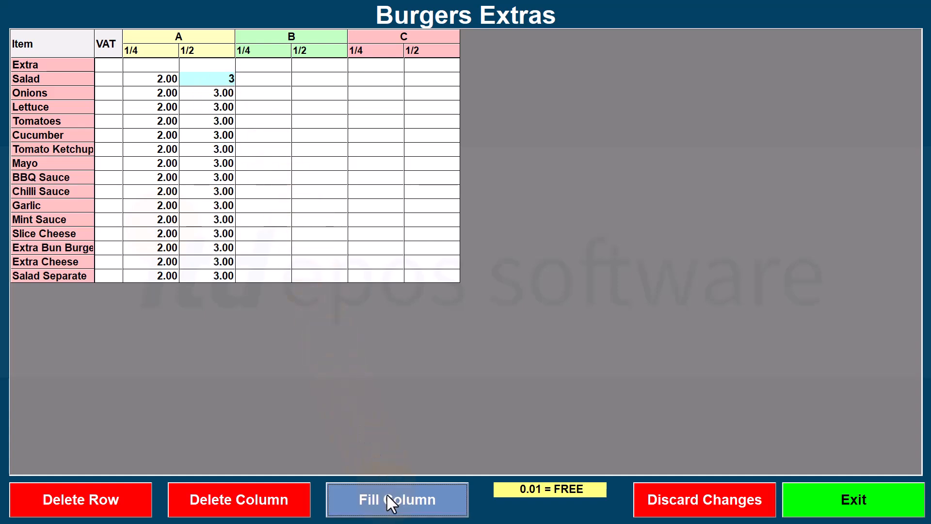
click(273, 215)
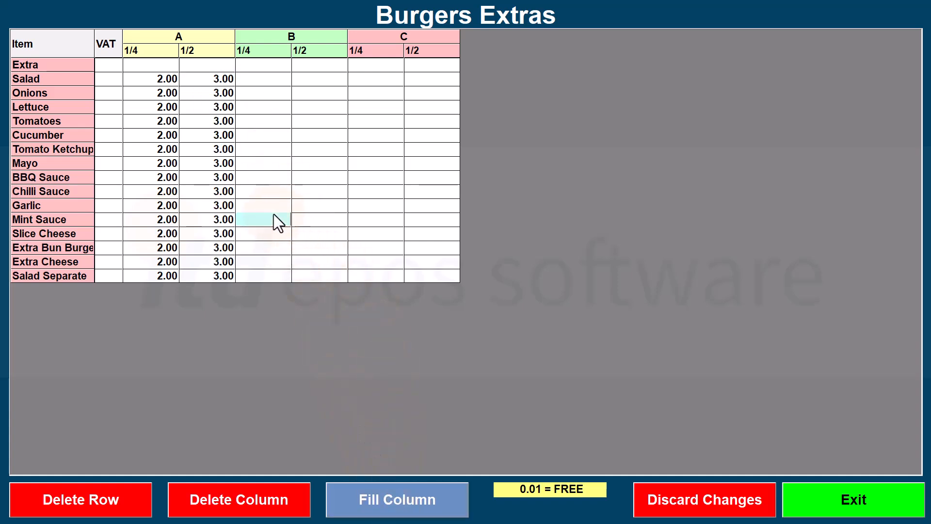
click(827, 500)
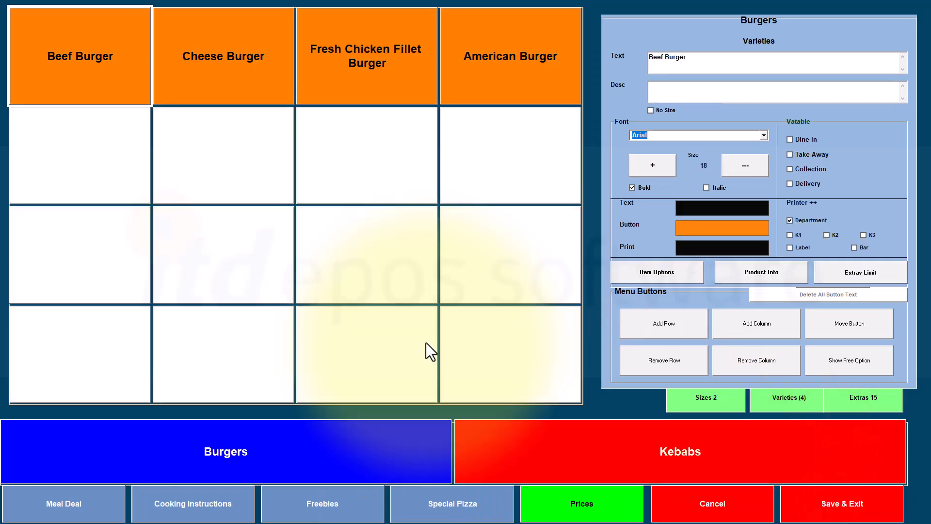
Step: Open the item options for the burger varieties and look through the options of each burger
click(638, 275)
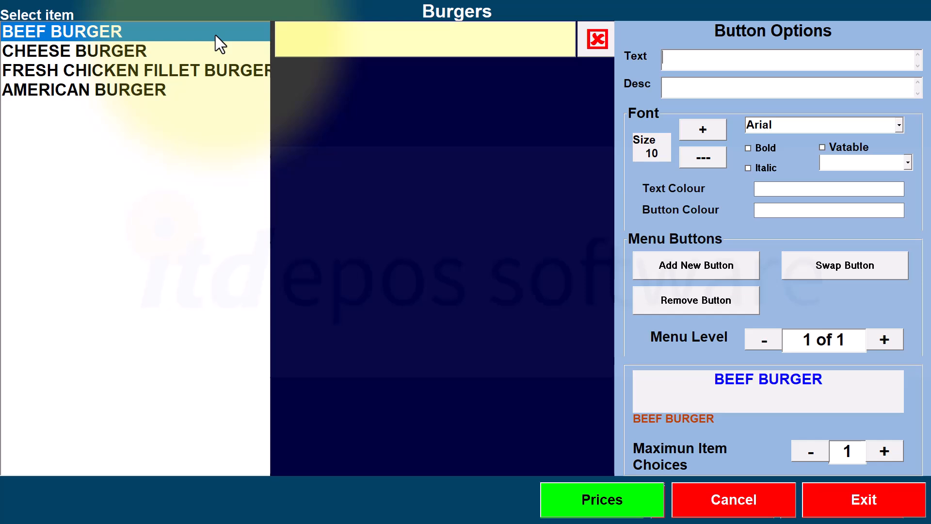
click(145, 51)
click(144, 71)
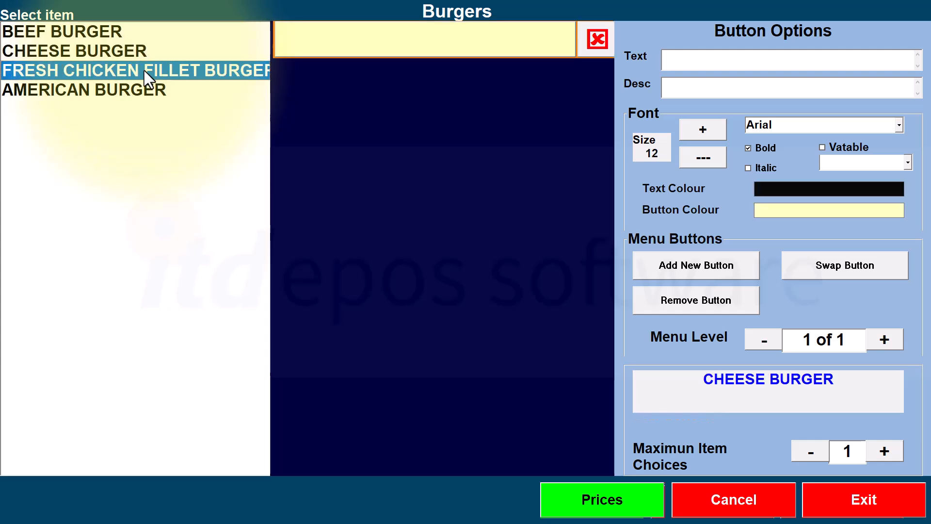
click(137, 92)
click(122, 32)
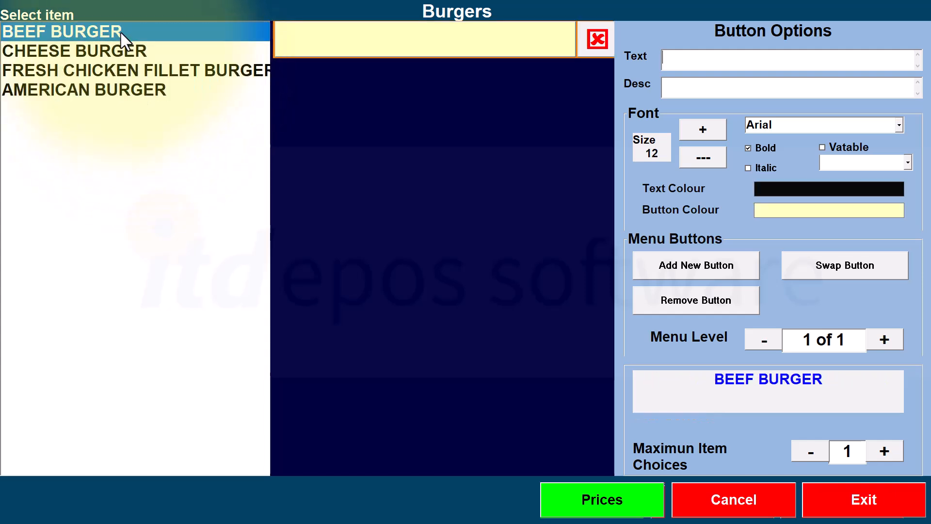
click(116, 54)
click(117, 69)
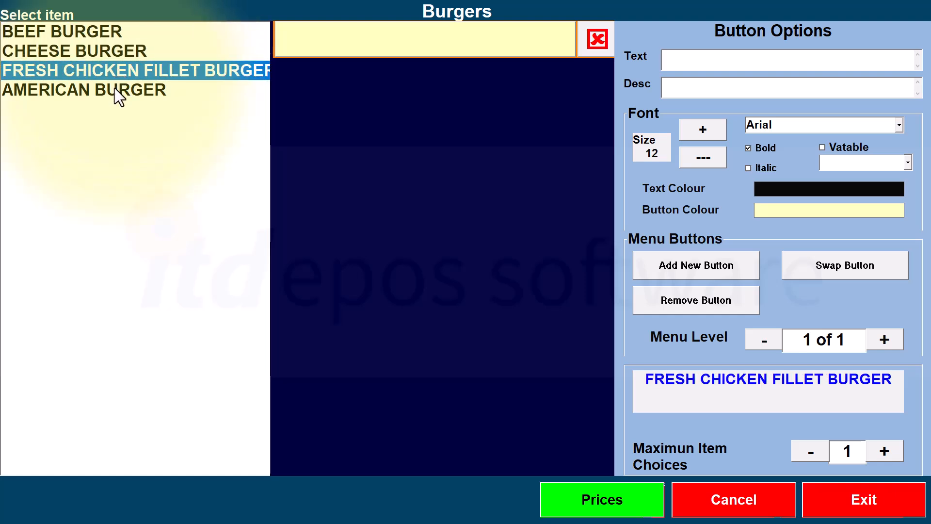
click(114, 88)
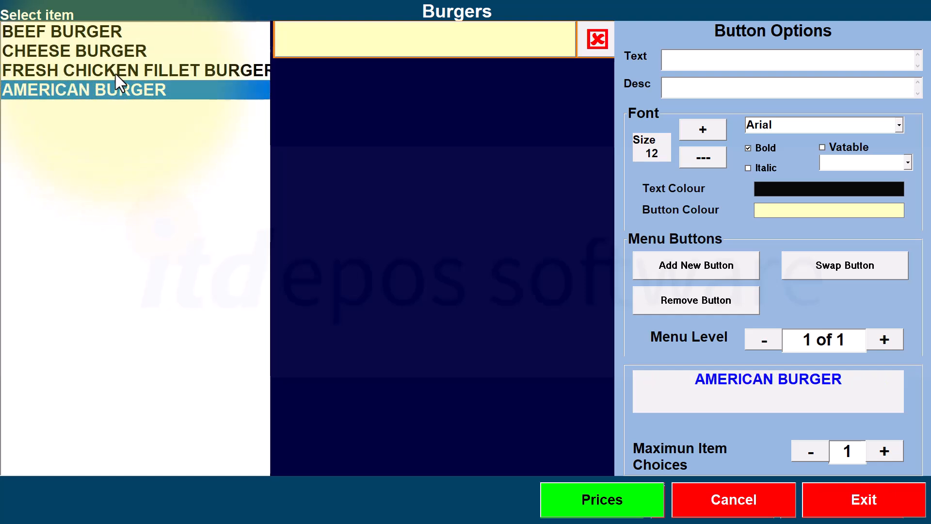
Step: Add a second option button and enable both option buttons for the Beef Burger
click(97, 39)
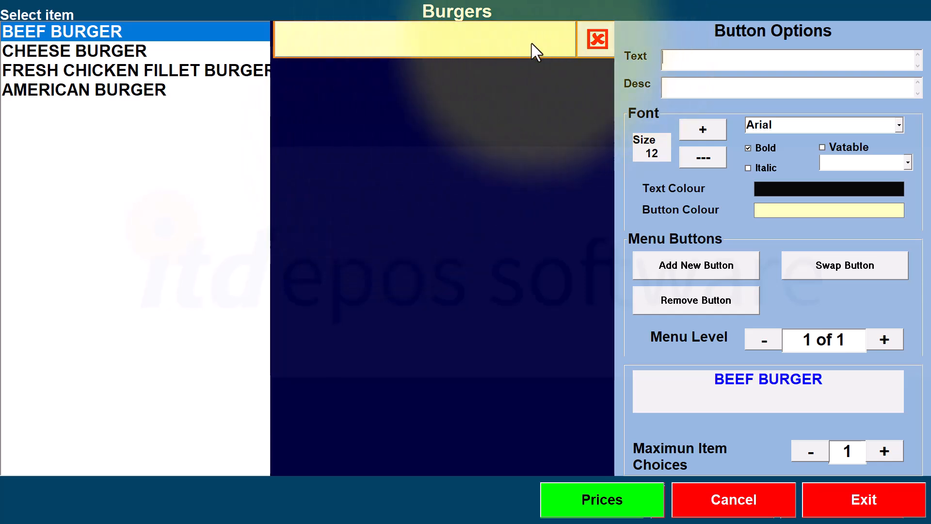
click(673, 267)
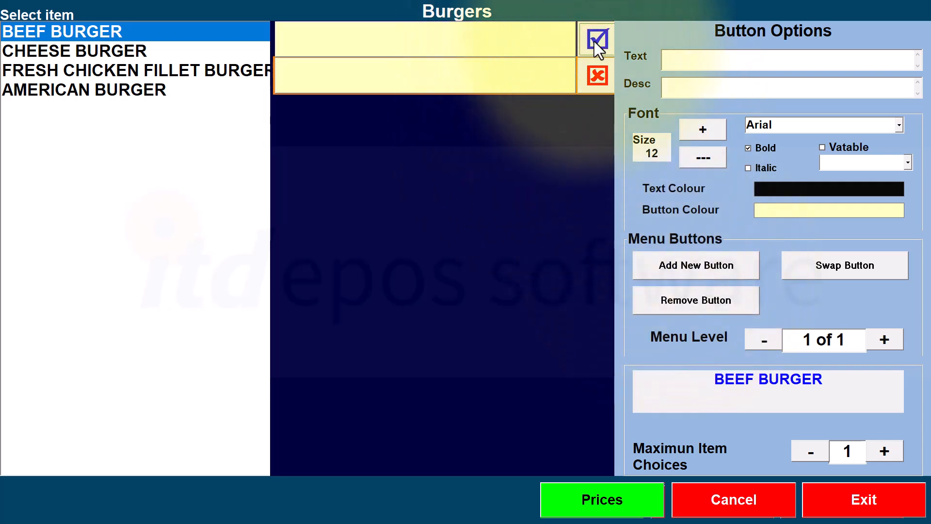
click(596, 76)
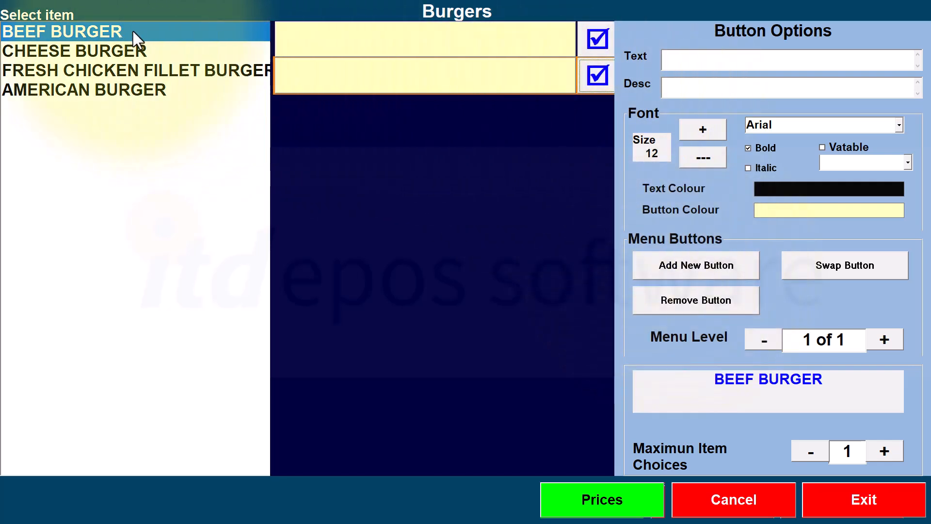
Step: Label the first option button Coleslaw
click(360, 44)
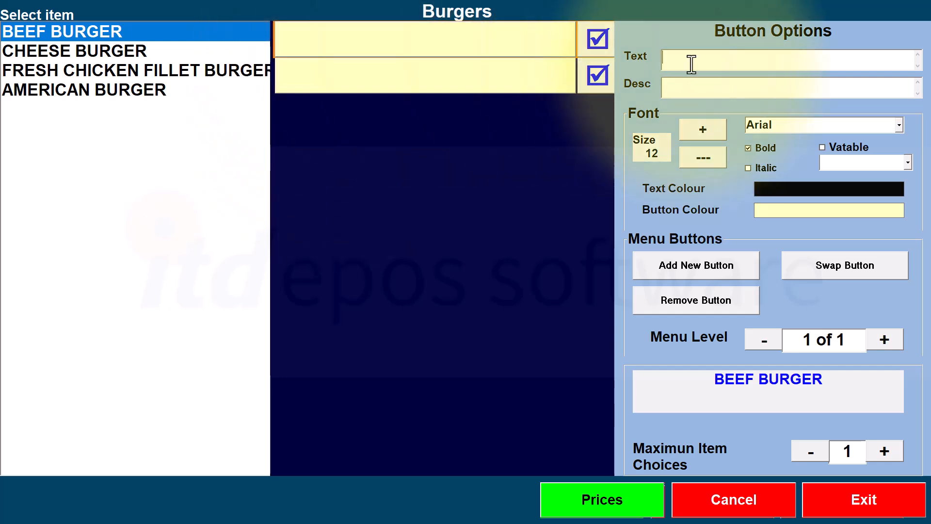
click(691, 64)
text(Coles)
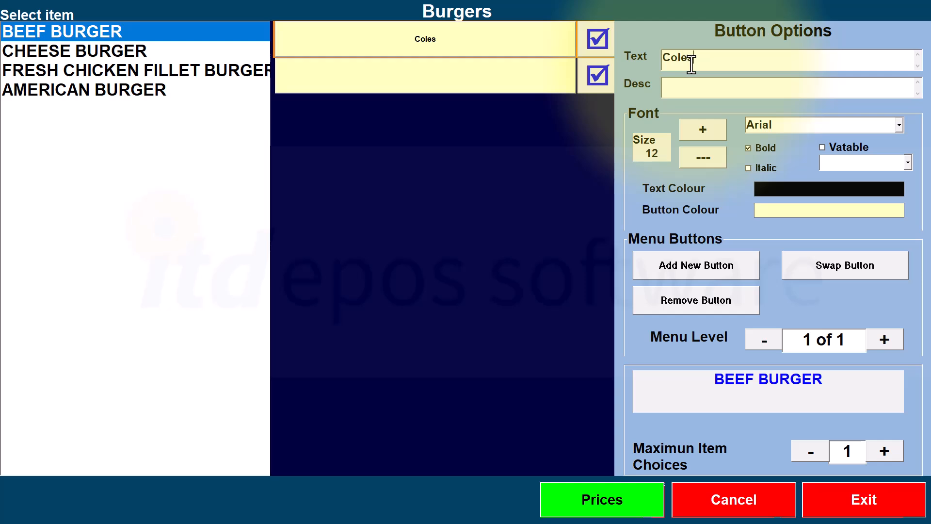
text(law)
Step: Label the second option button Portion of Mix Salad
click(443, 88)
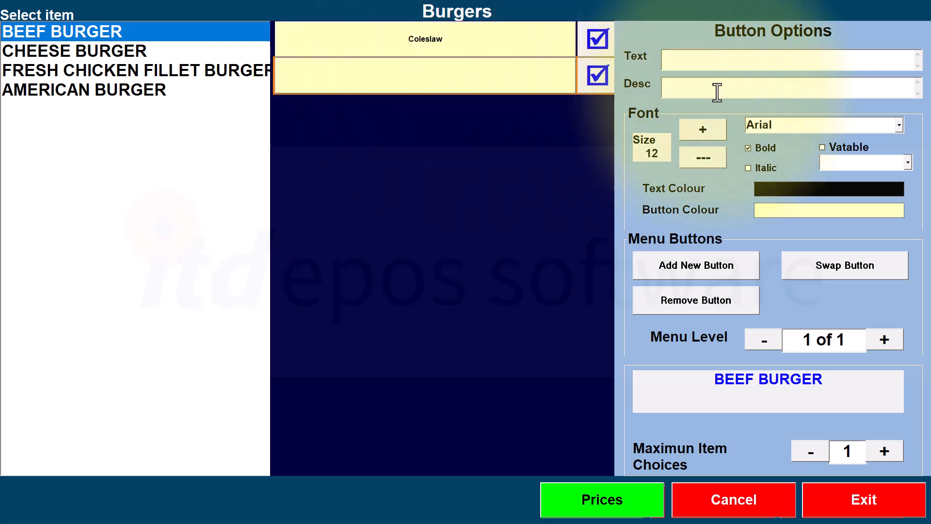
click(677, 64)
text(Portion)
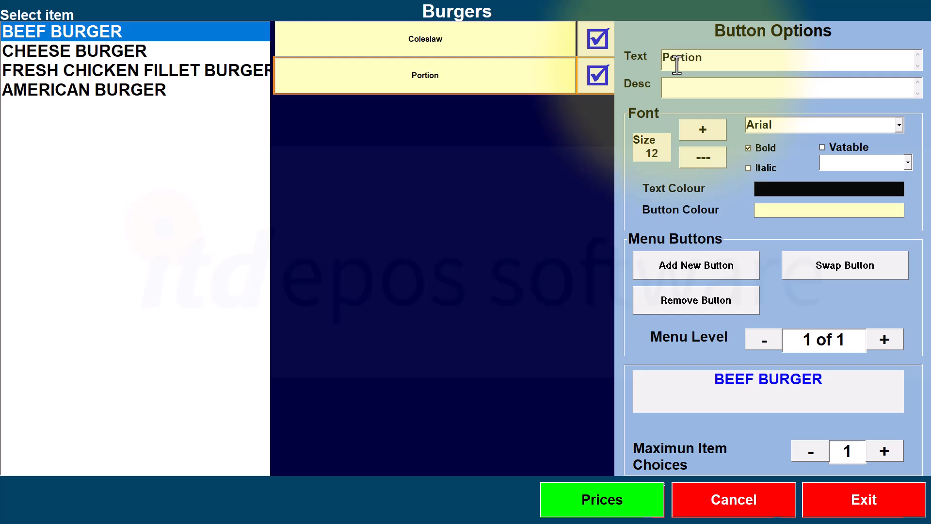
text( Of)
key(BackSpace)
key(BackSpace)
key(BackSpace)
text(of Mix )
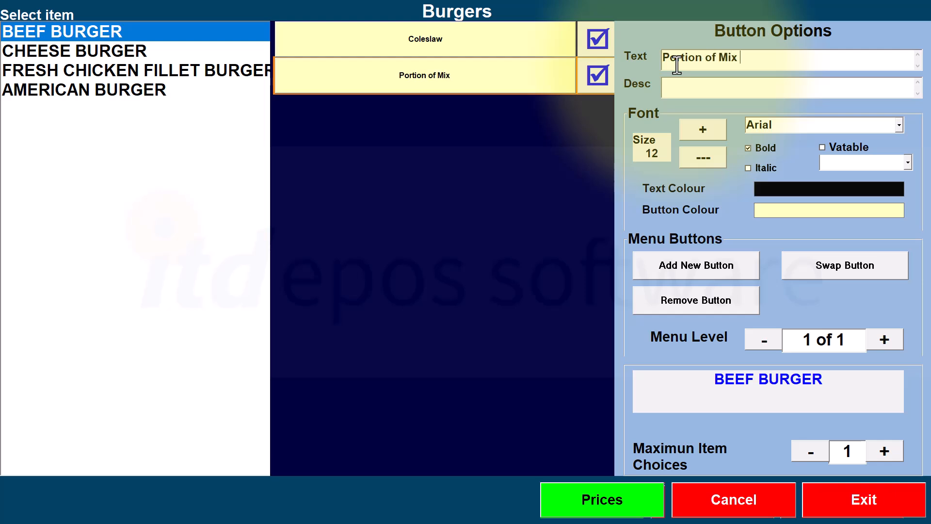
text(Salad)
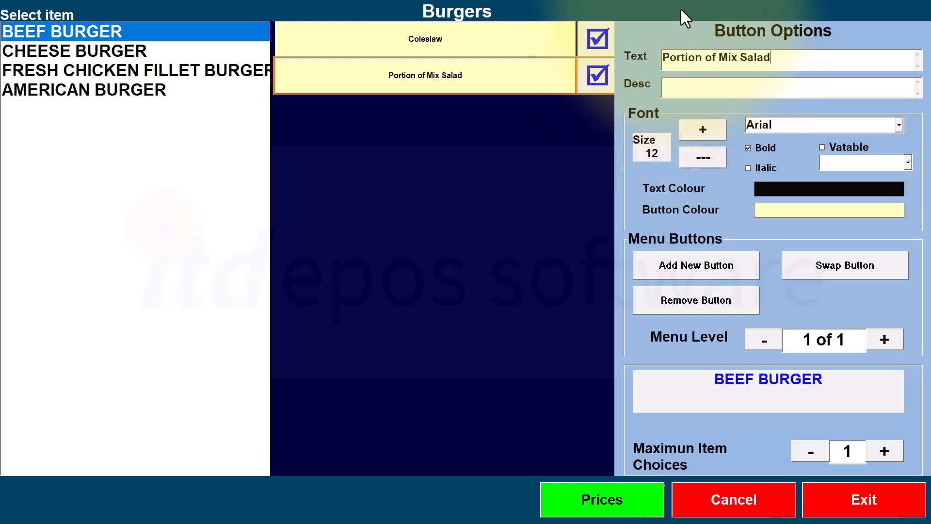
Step: Try enabling the Coleslaw option for the Cheese Burger
click(122, 50)
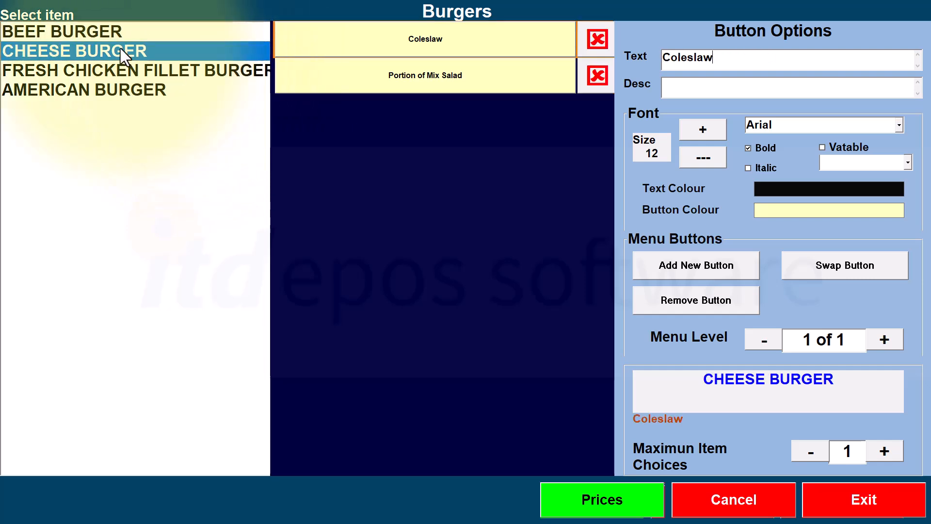
click(597, 40)
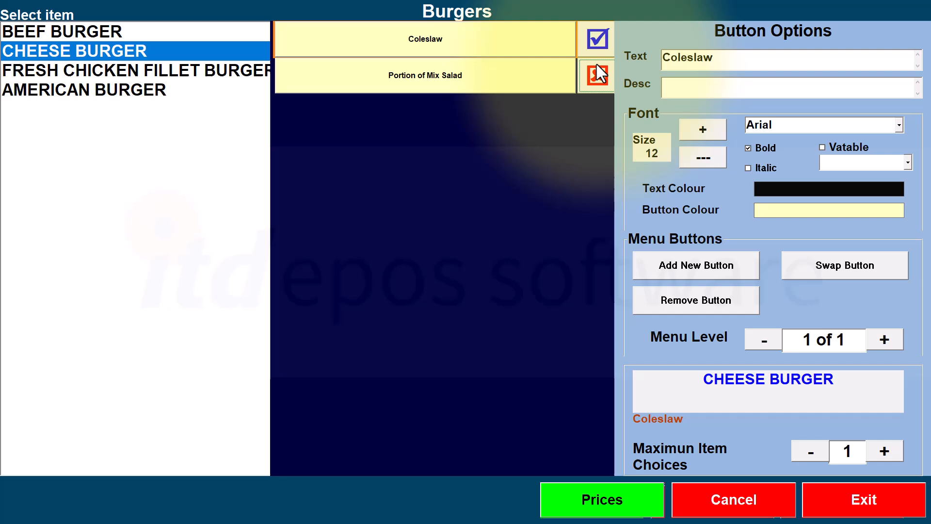
click(598, 41)
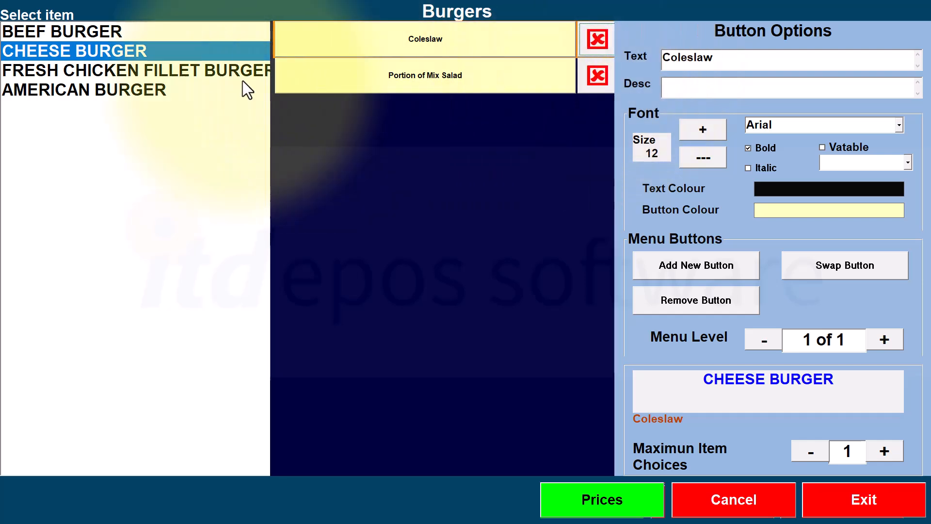
Step: Enable the Coleslaw option for the Fresh Chicken Fillet Burger and the American Burger
click(120, 76)
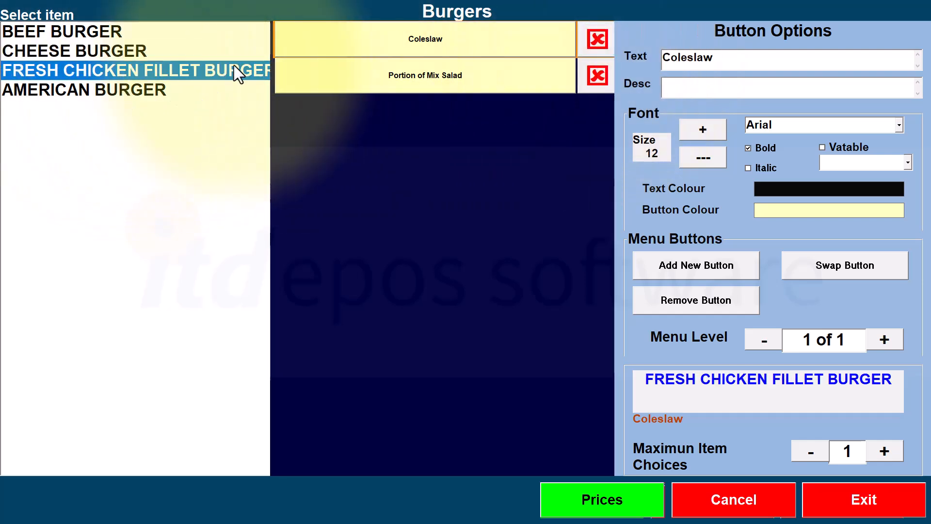
click(597, 39)
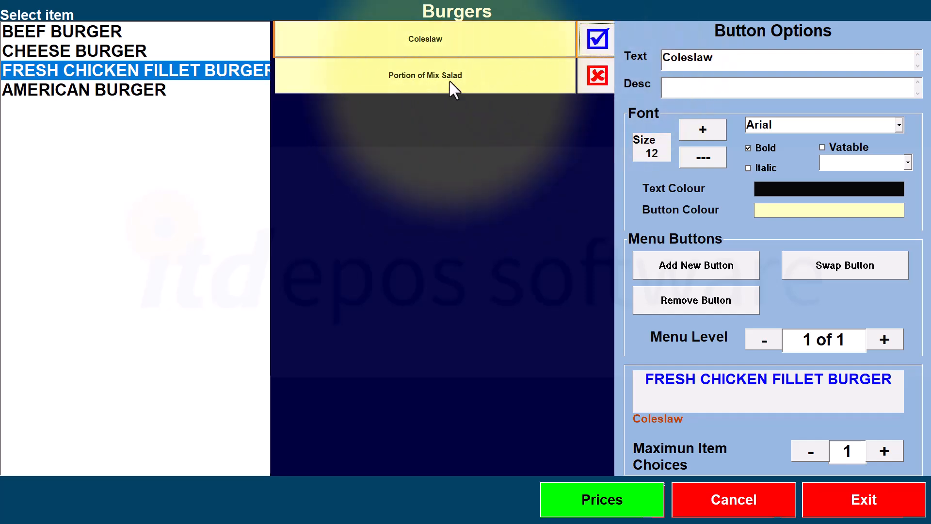
click(159, 93)
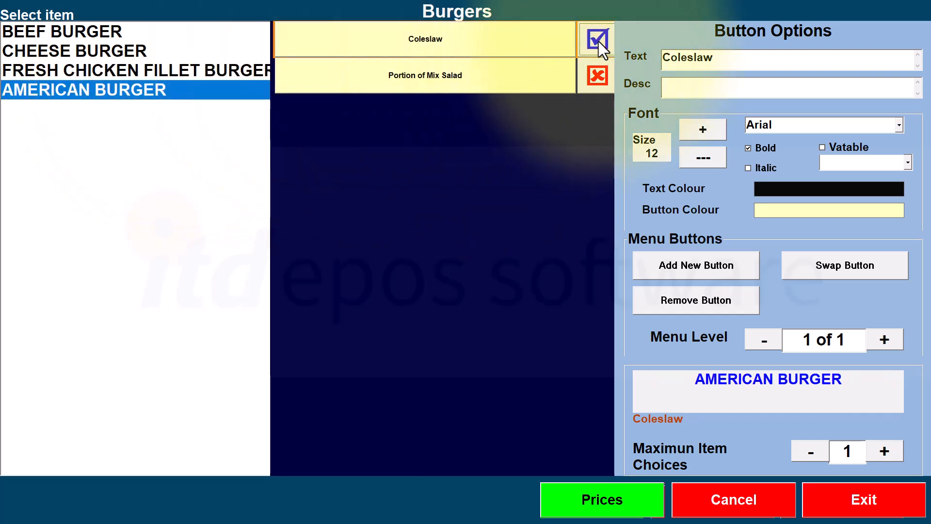
Step: Add an option button labelled Cheese and enable it for the Cheese Burger
click(107, 51)
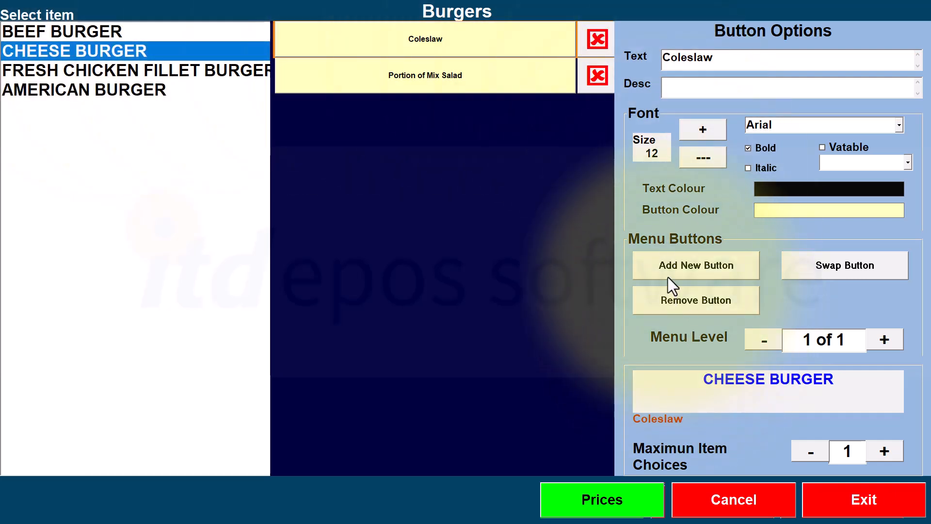
click(668, 268)
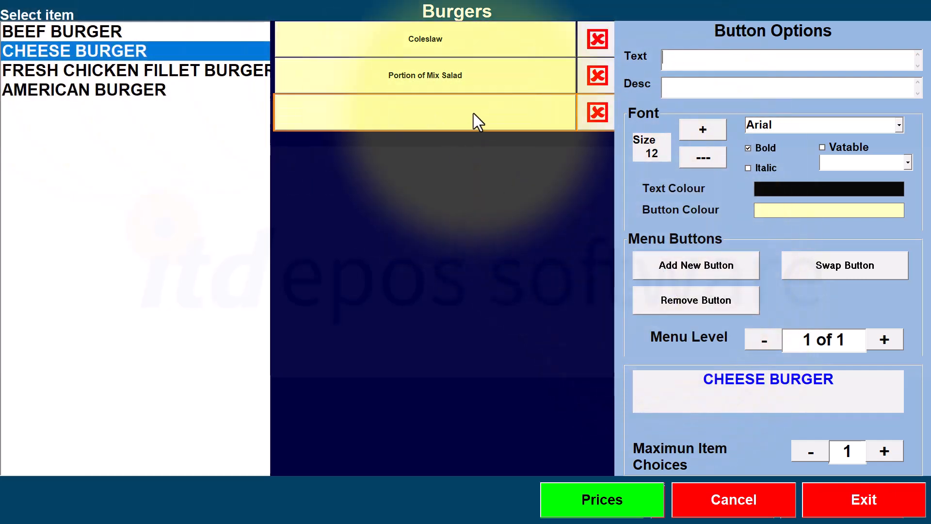
click(597, 112)
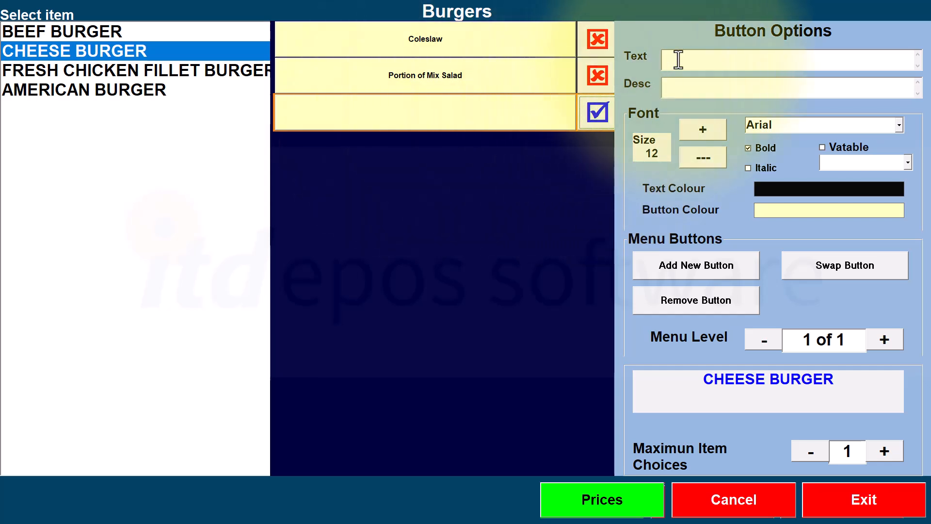
click(678, 60)
text(Cheese)
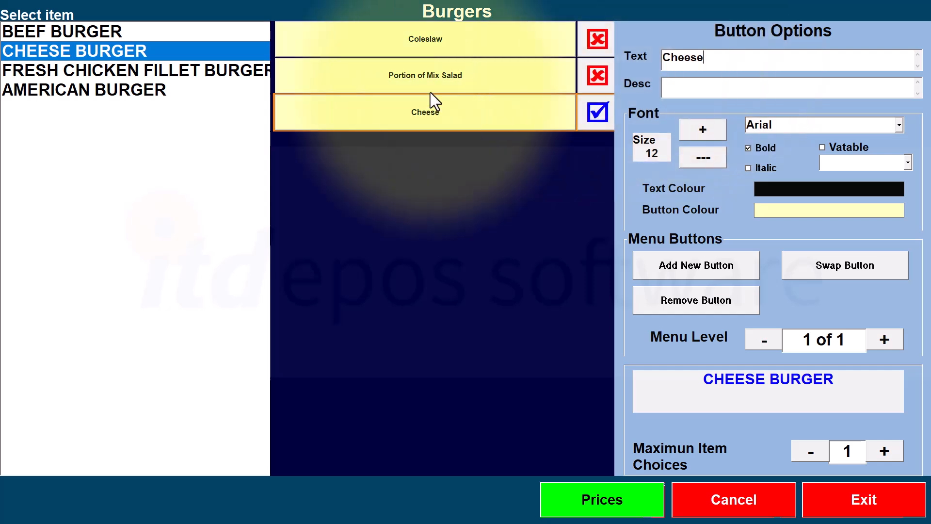
Step: Add another option button labelled Cucumber while the Fresh Chicken Fillet Burger is selected
click(195, 70)
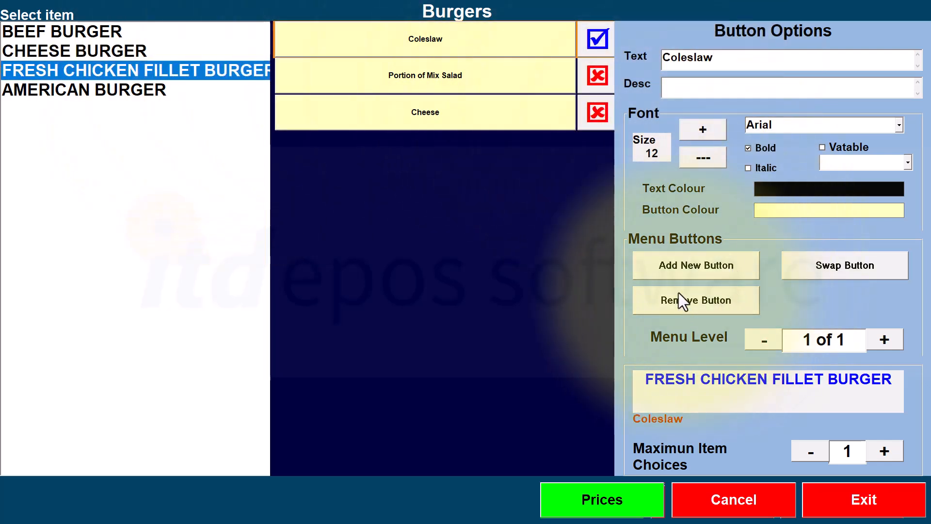
click(683, 266)
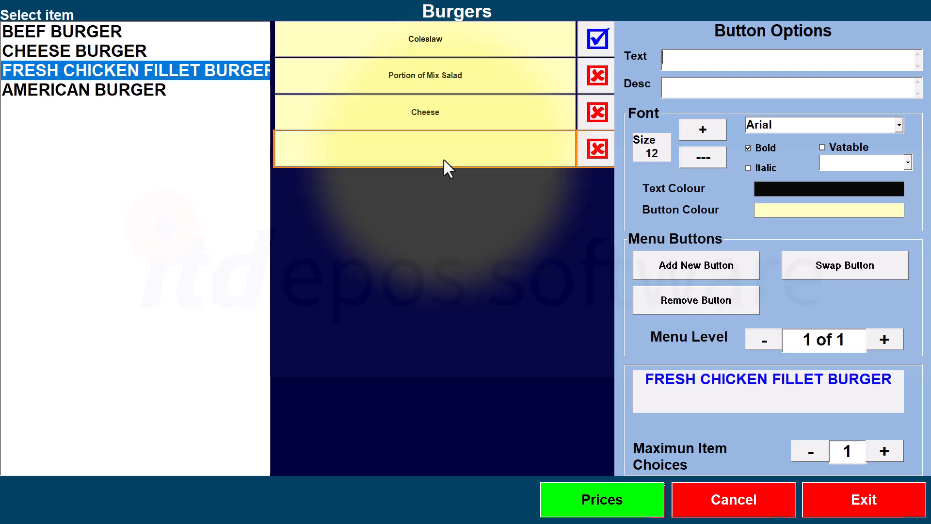
text(Cucumber)
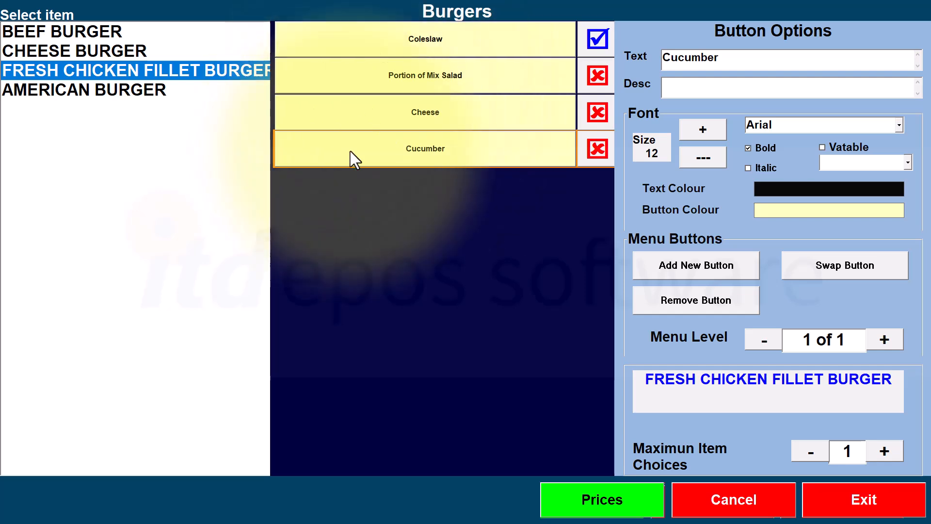
Step: Leave the Burgers item options, then save the menu and exit the menu editor
click(841, 497)
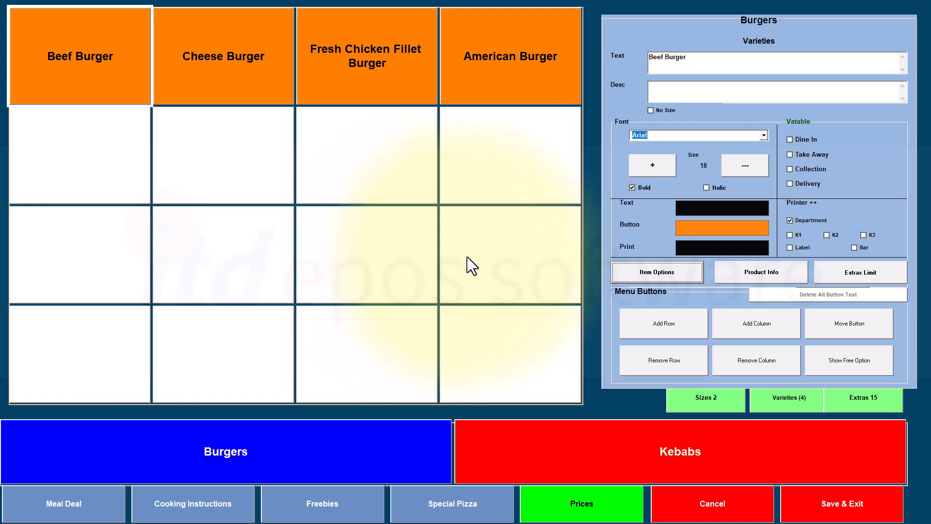
click(824, 517)
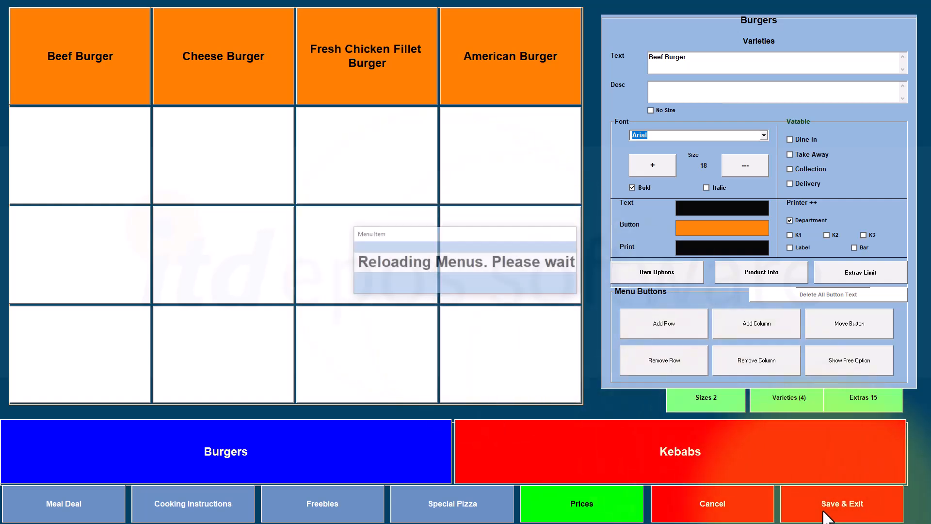
click(825, 516)
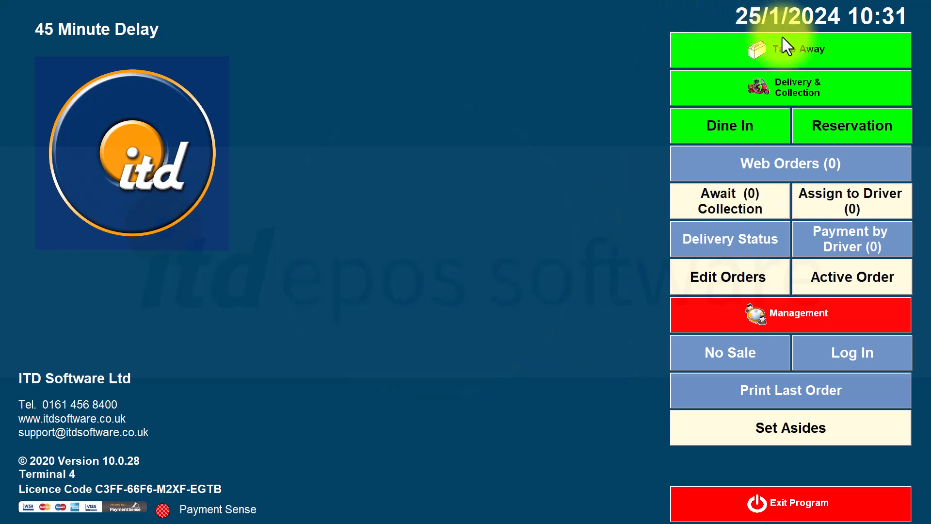
Step: Start a Take Away order with a 1/4 Beef Burger and choose Coleslaw as its option
click(788, 58)
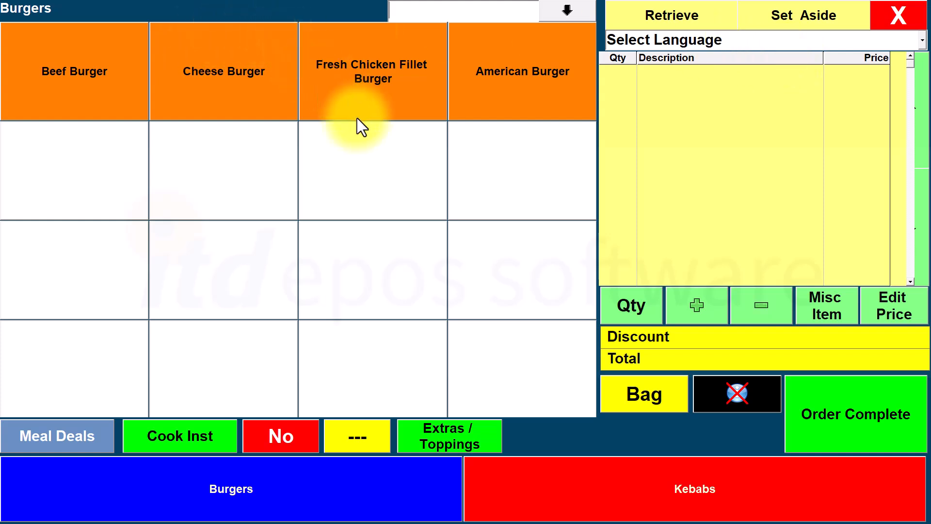
click(77, 85)
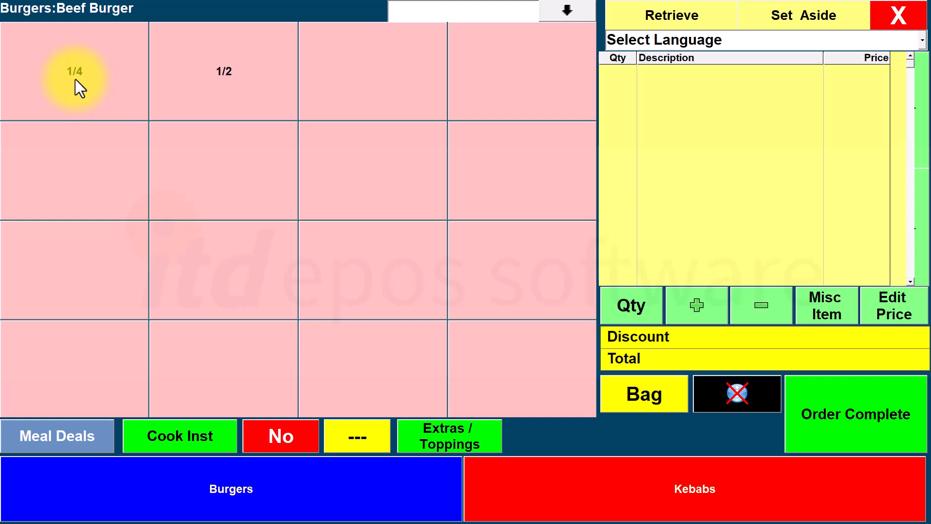
click(76, 79)
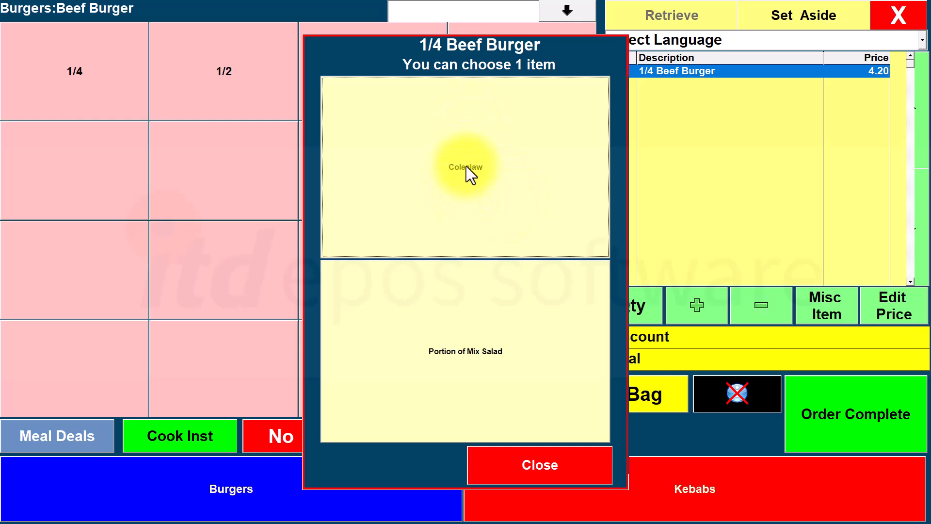
click(483, 172)
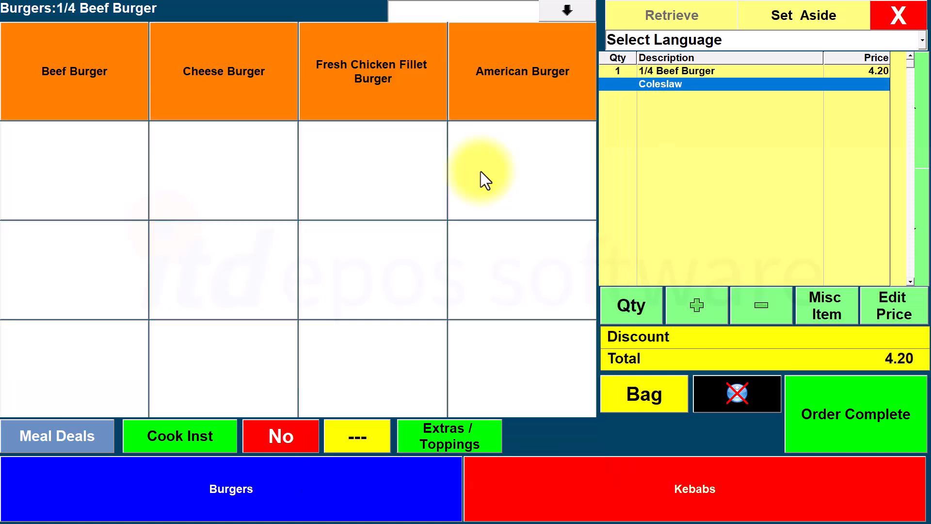
Step: Add a 1/2 Fresh Chicken Fillet Burger with Coleslaw to the order
click(357, 81)
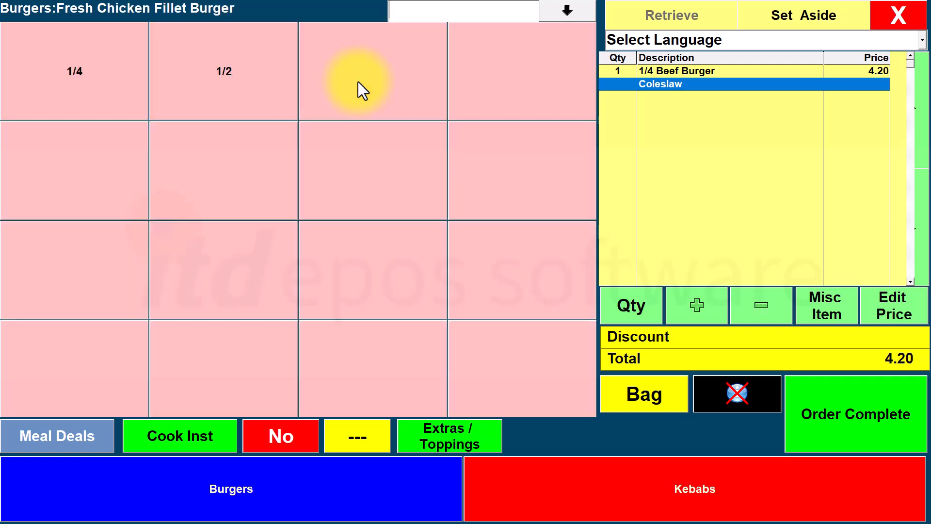
click(217, 82)
click(472, 187)
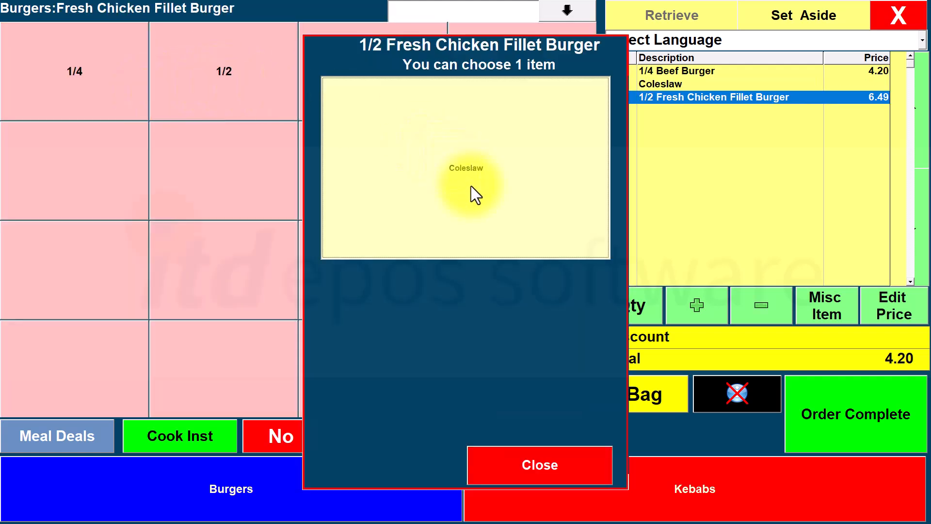
Step: Add a 1/4 Cheese Burger with the Cheese option to the order
click(484, 103)
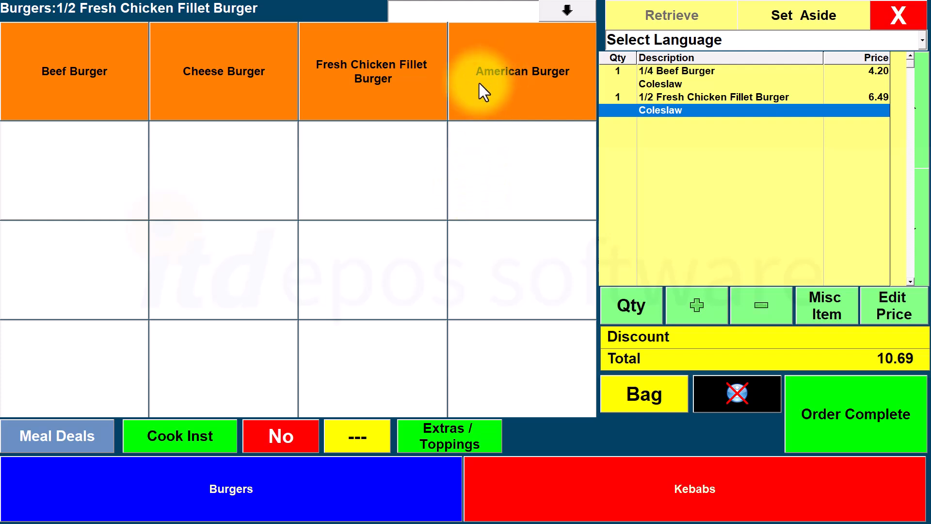
click(214, 83)
click(78, 79)
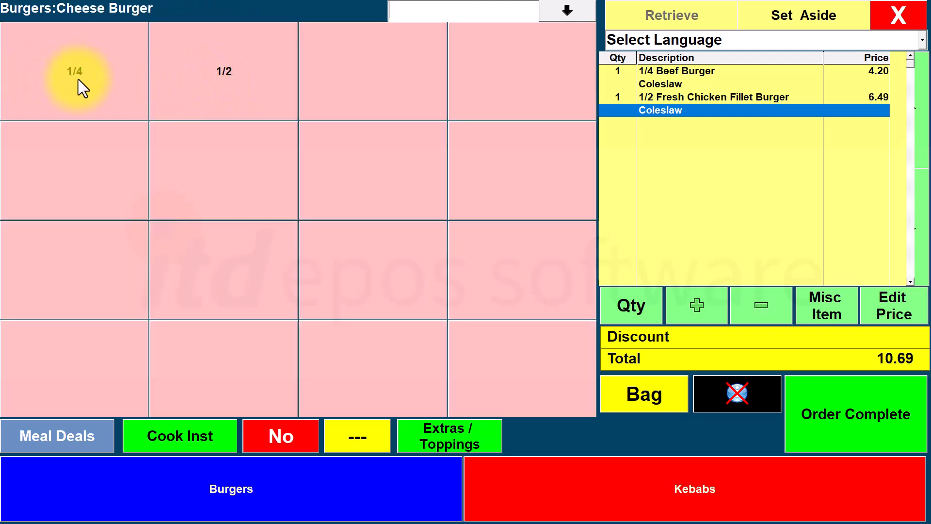
click(464, 176)
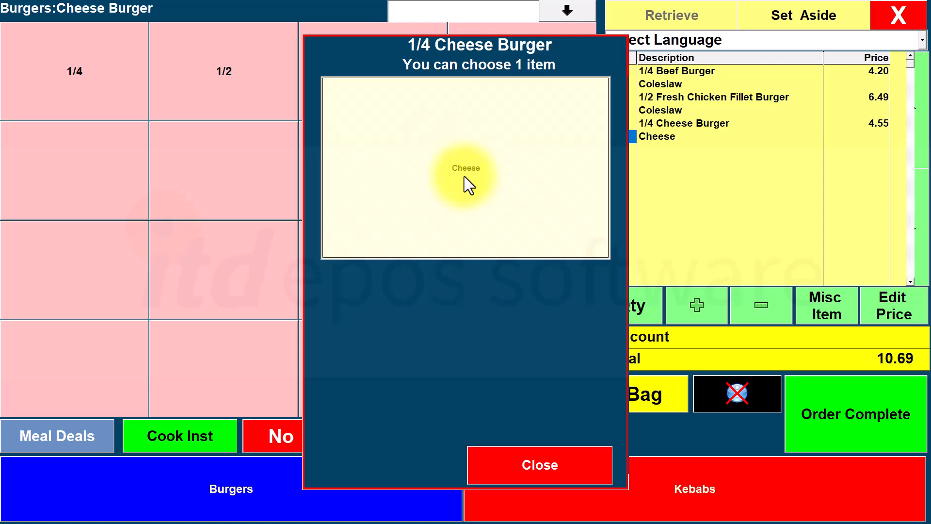
Step: Add a 1/2 American Burger with Coleslaw to the order
click(505, 97)
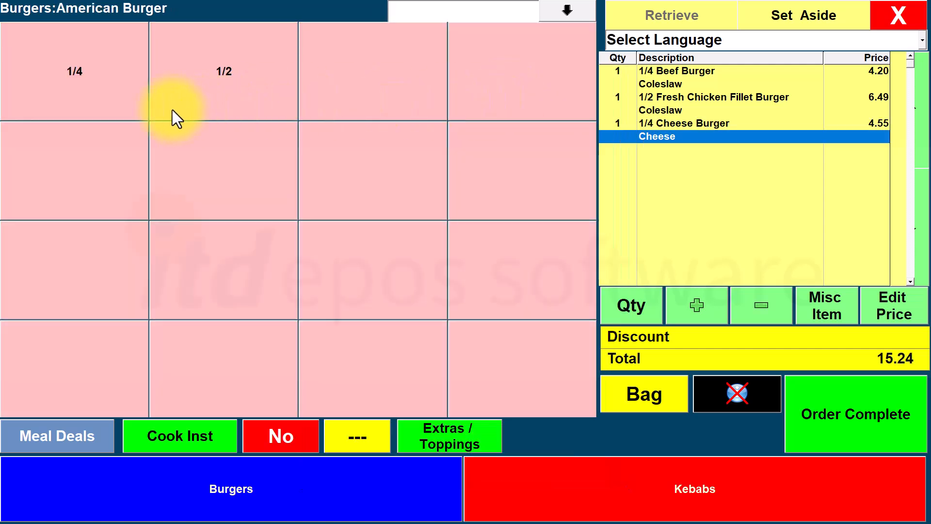
click(193, 96)
click(478, 184)
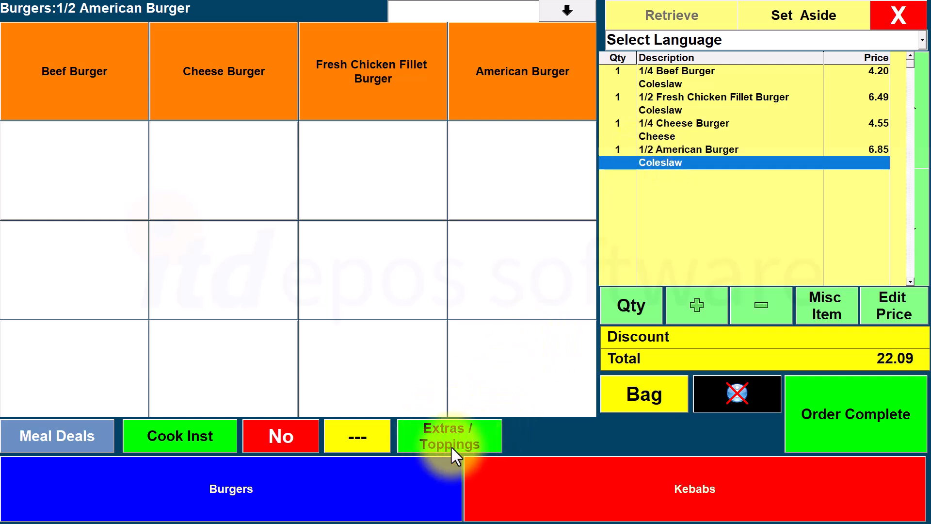
Step: Add the extras Onions, Mayo and Cucumber to the 1/2 American Burger
click(446, 434)
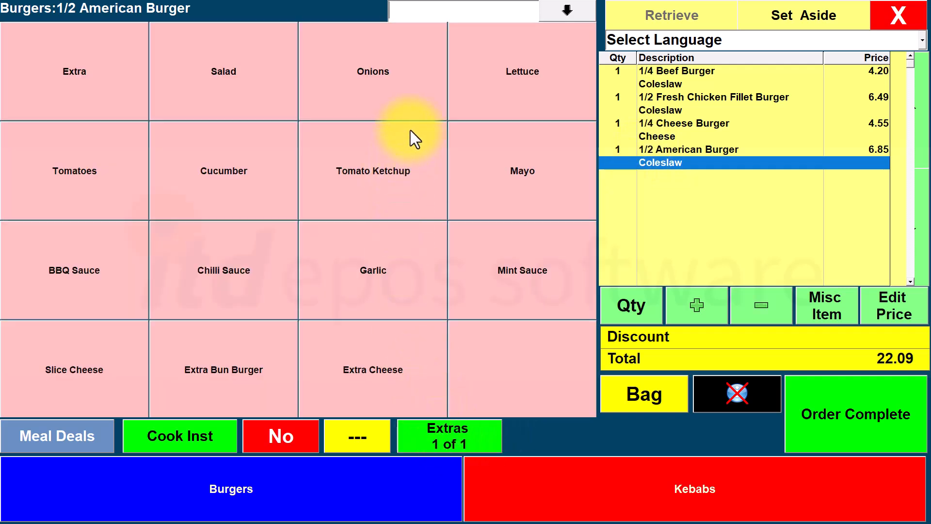
click(378, 73)
click(513, 178)
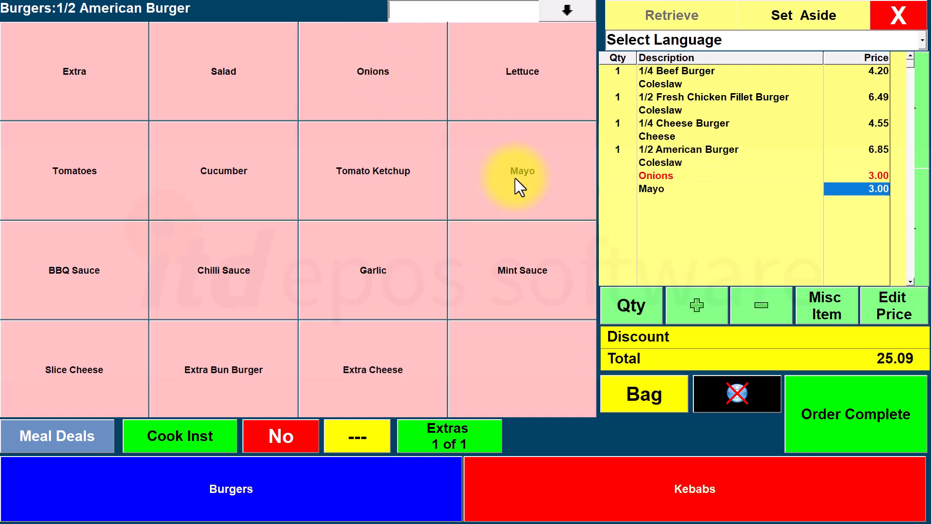
click(237, 181)
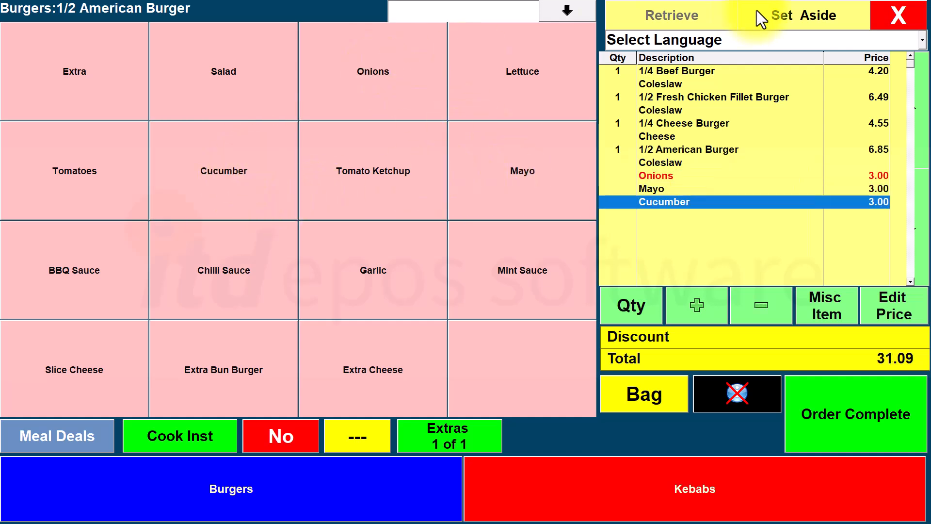
Step: Add Tomatoes and three portions of Lettuce as extras to the 1/4 Beef Burger in the order
click(695, 71)
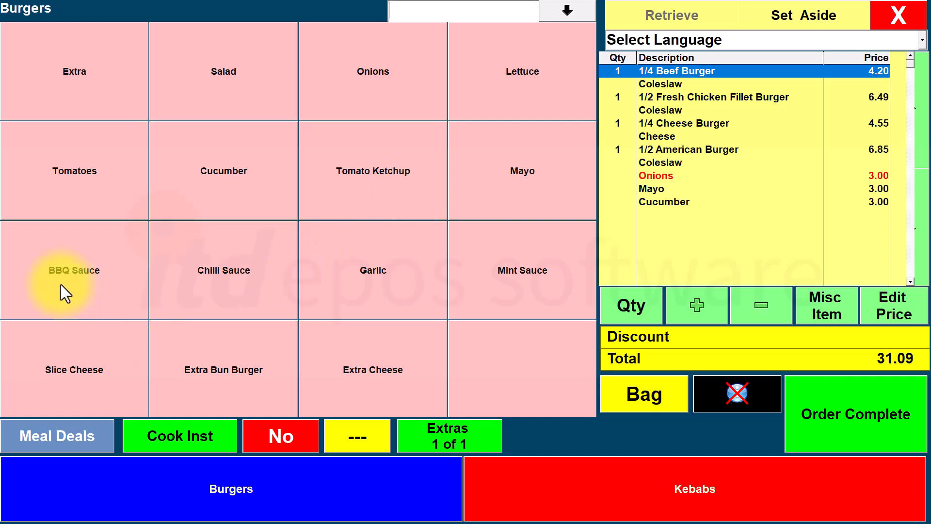
click(66, 177)
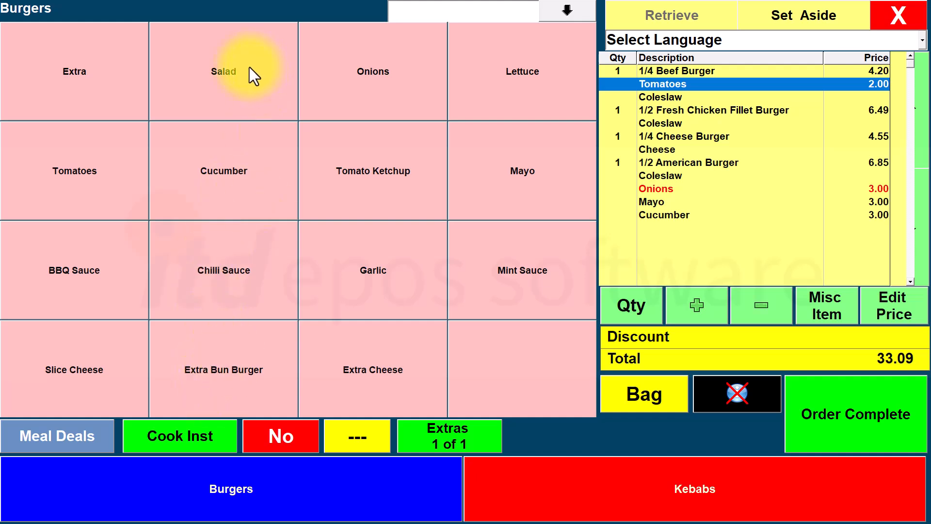
click(505, 84)
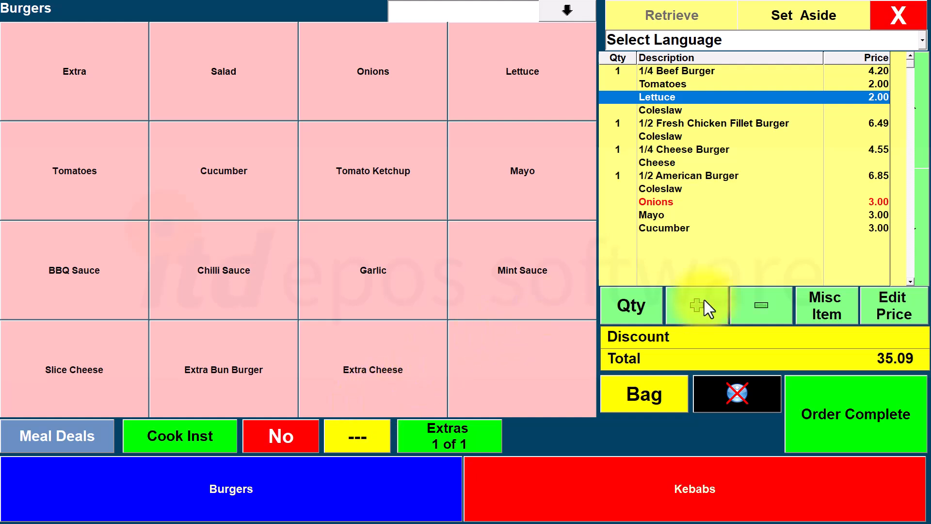
click(703, 314)
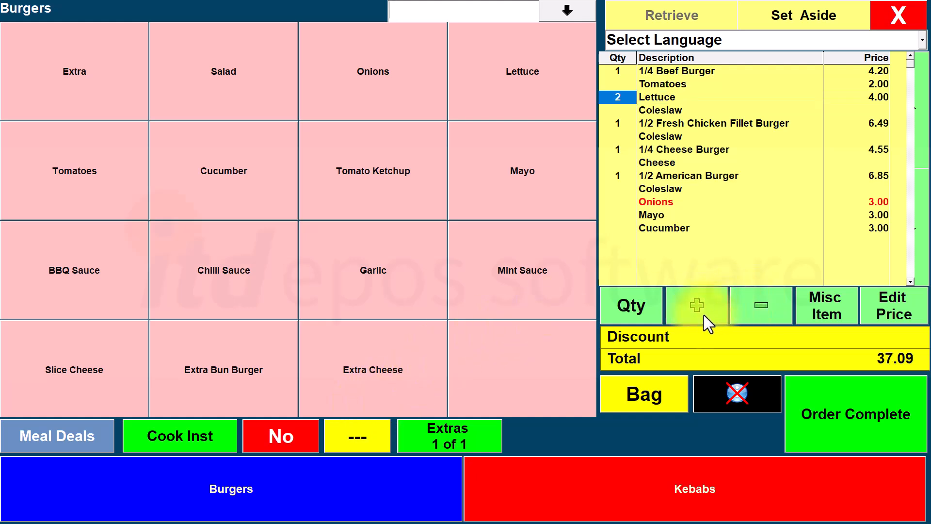
click(703, 315)
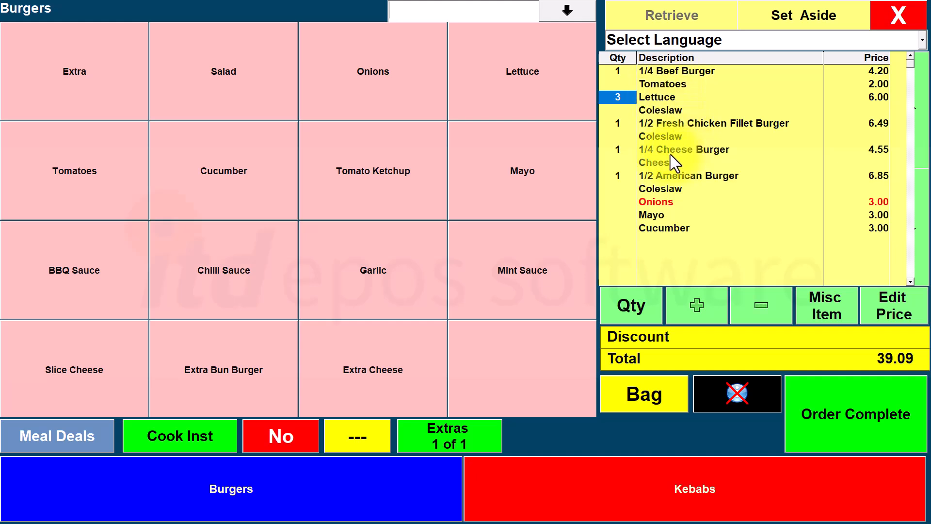
Step: Complete the Take Away order and pay the full amount in cash
click(844, 411)
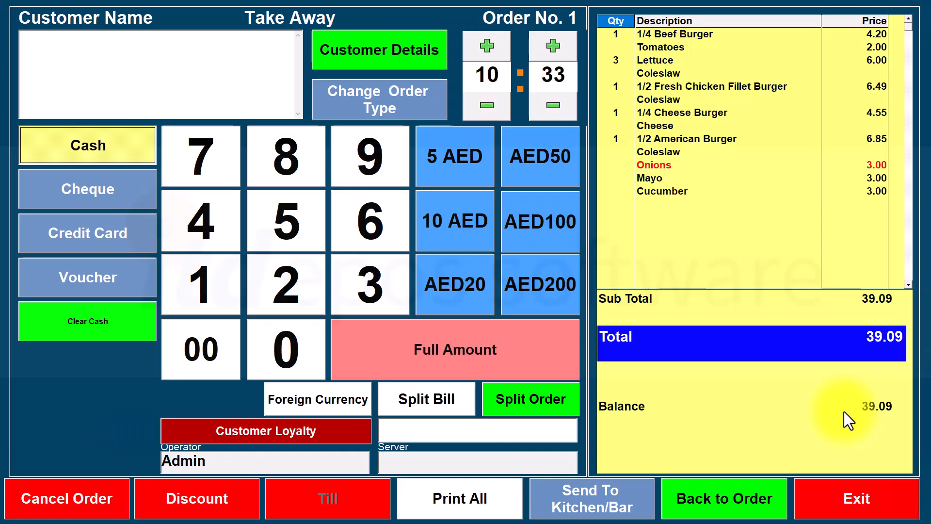
click(474, 365)
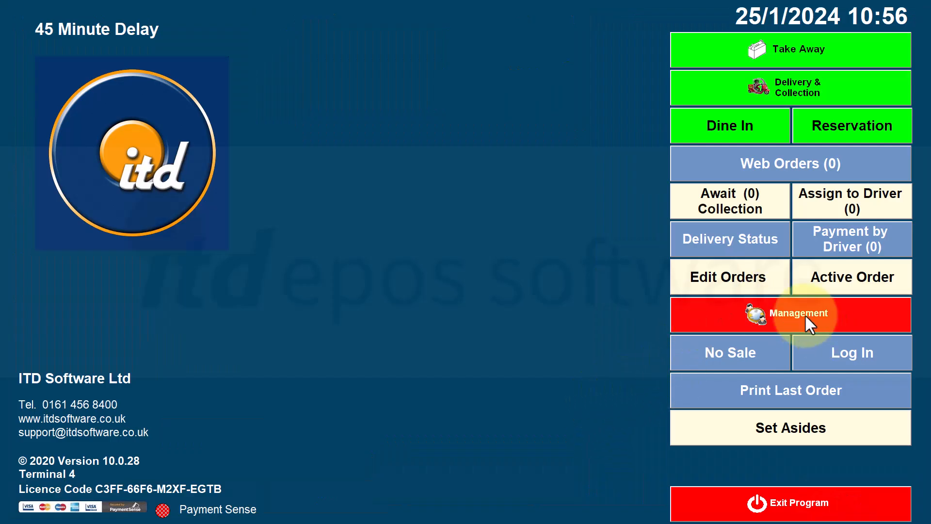
Step: Open the menu items setup and add a standard department named Beverages
click(797, 314)
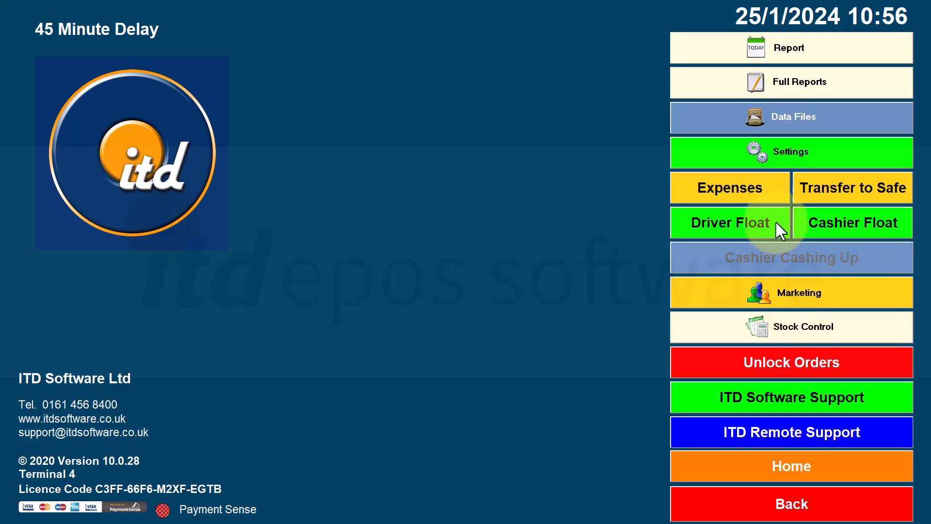
click(792, 116)
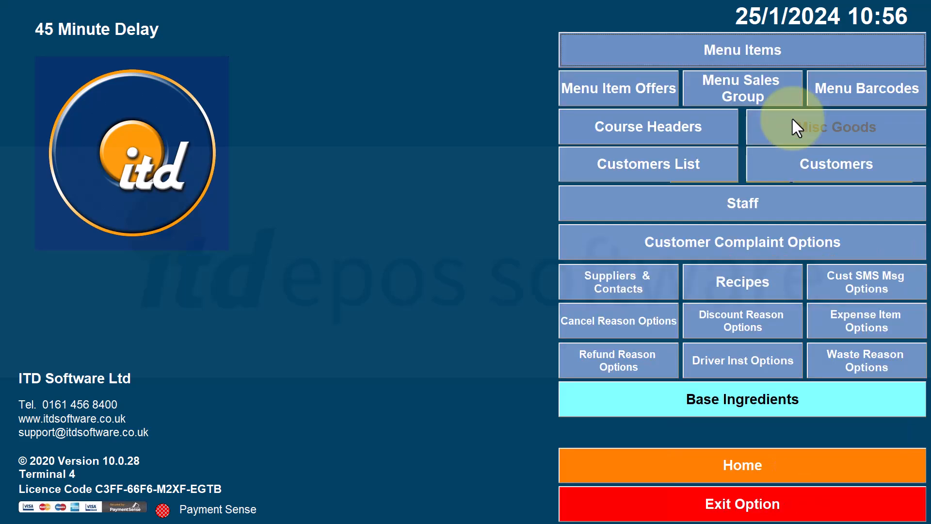
click(732, 55)
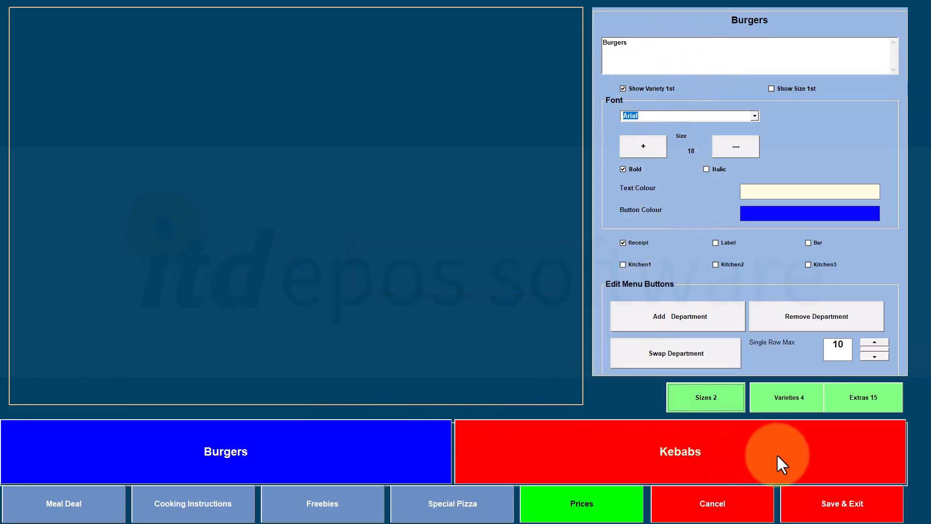
click(686, 317)
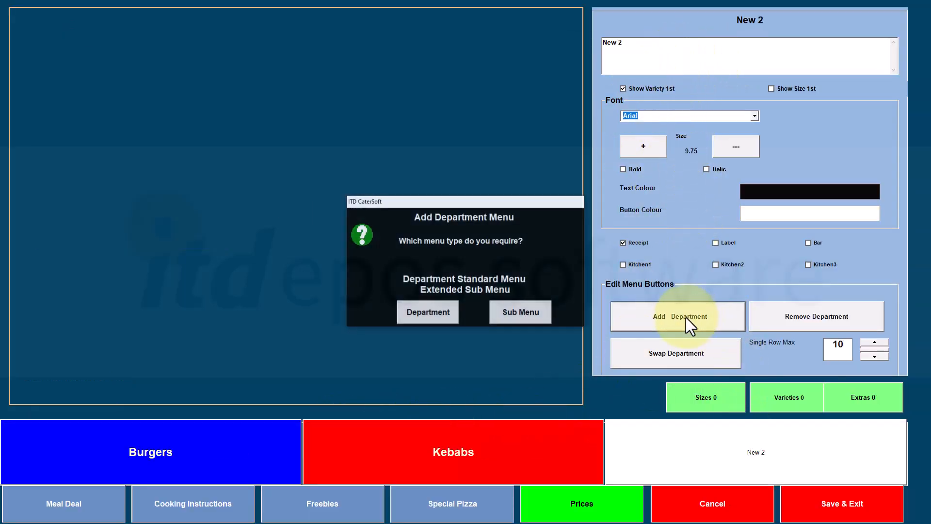
click(428, 312)
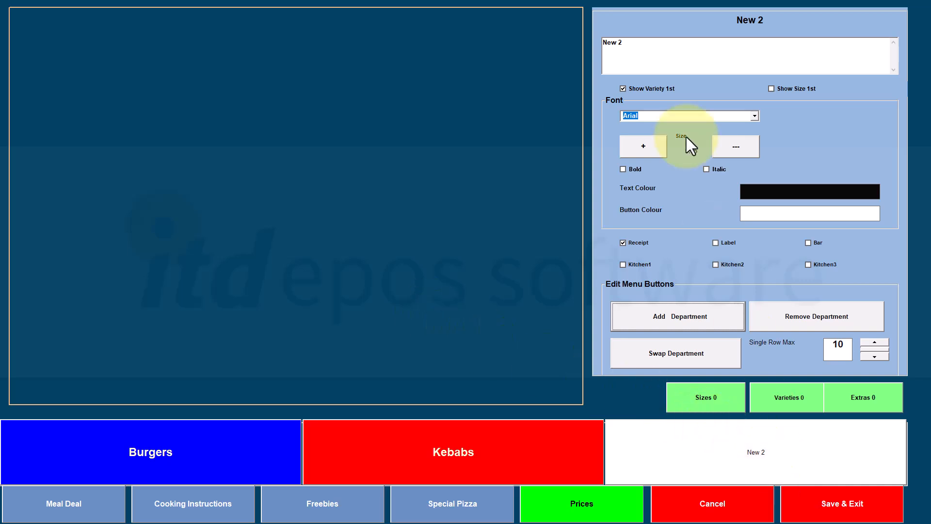
drag(621, 43, 570, 45)
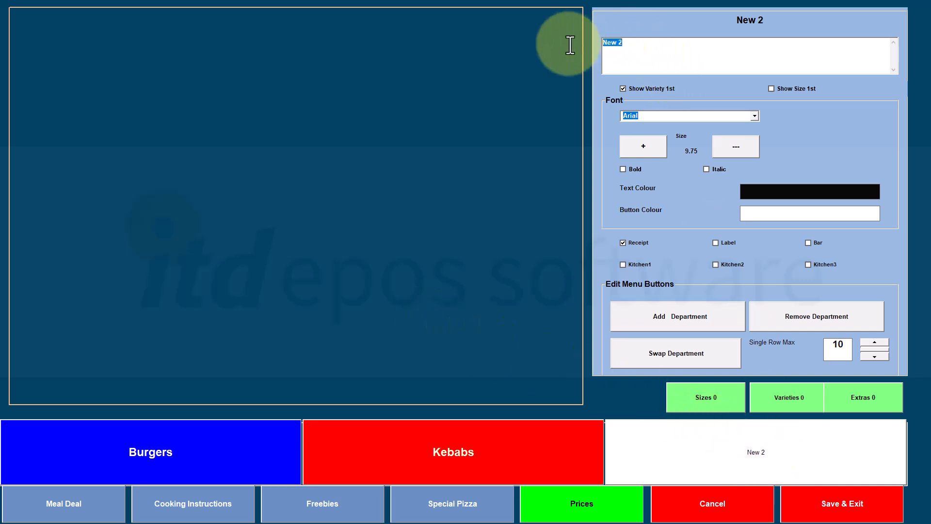
text(Beverages)
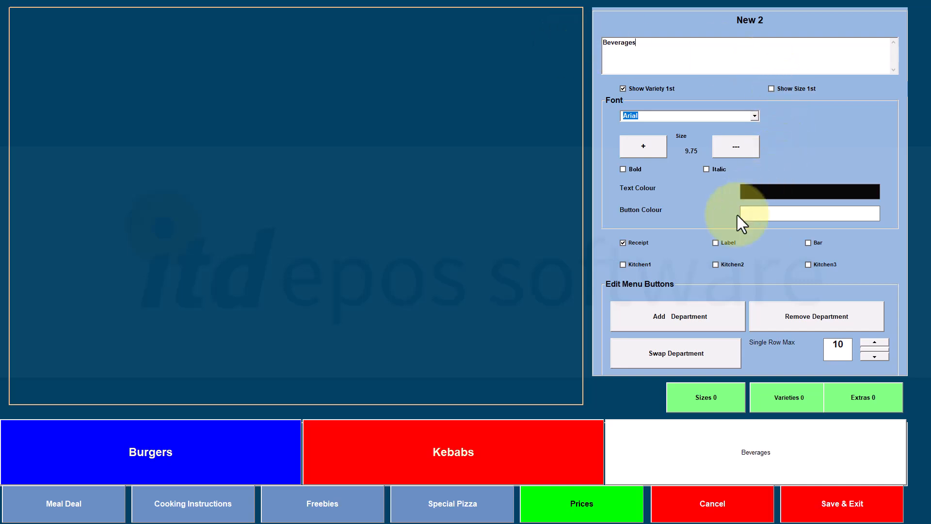
Step: Increase the Beverages department's font size to 12.75 and check the font settings of the Burgers department
click(643, 145)
click(643, 146)
click(643, 146)
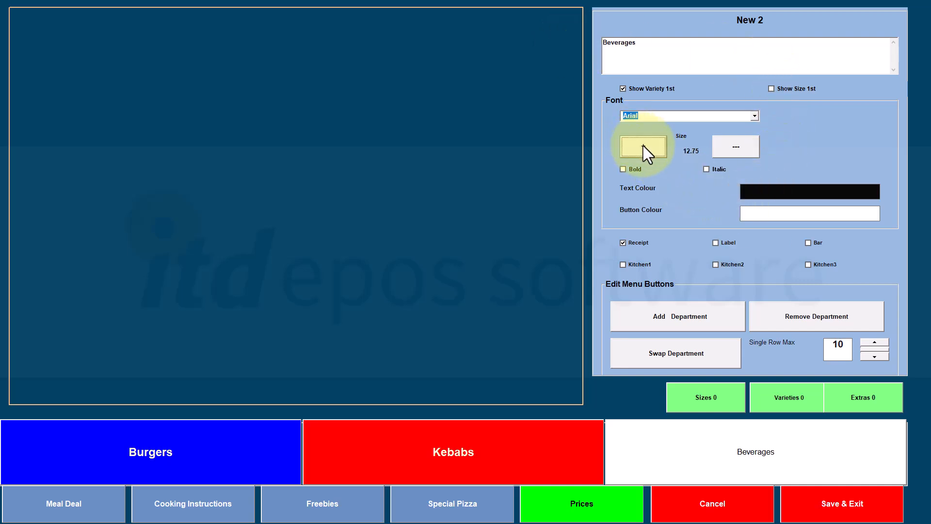
click(196, 460)
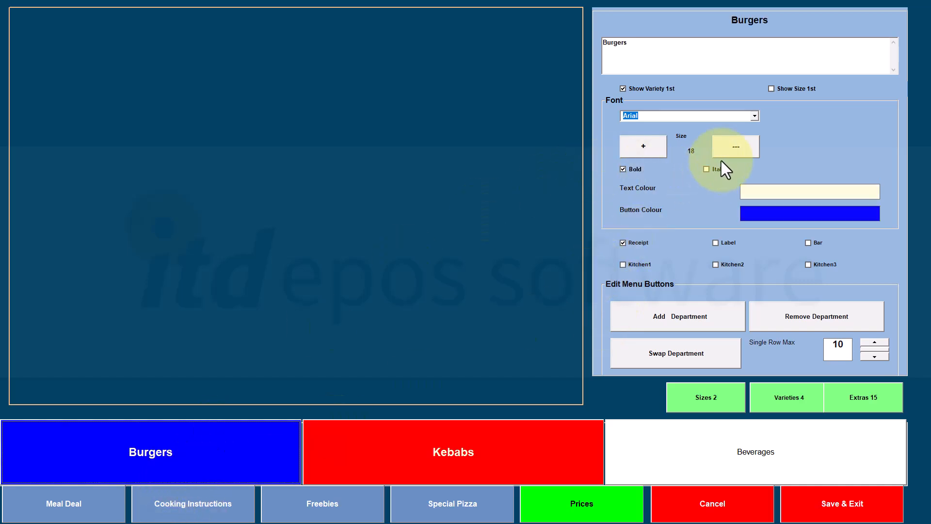
click(698, 445)
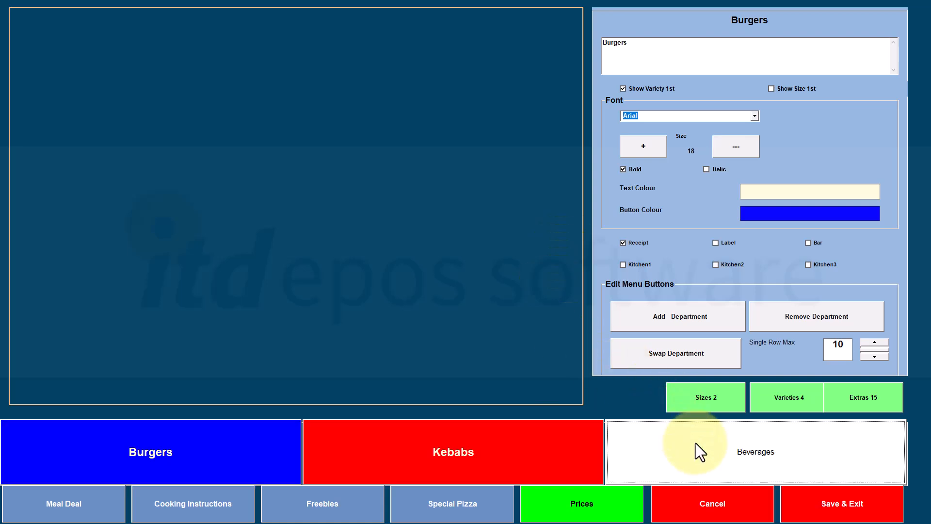
Step: Reduce the font size of the Beverages department button to 2
click(732, 149)
click(733, 149)
click(733, 149)
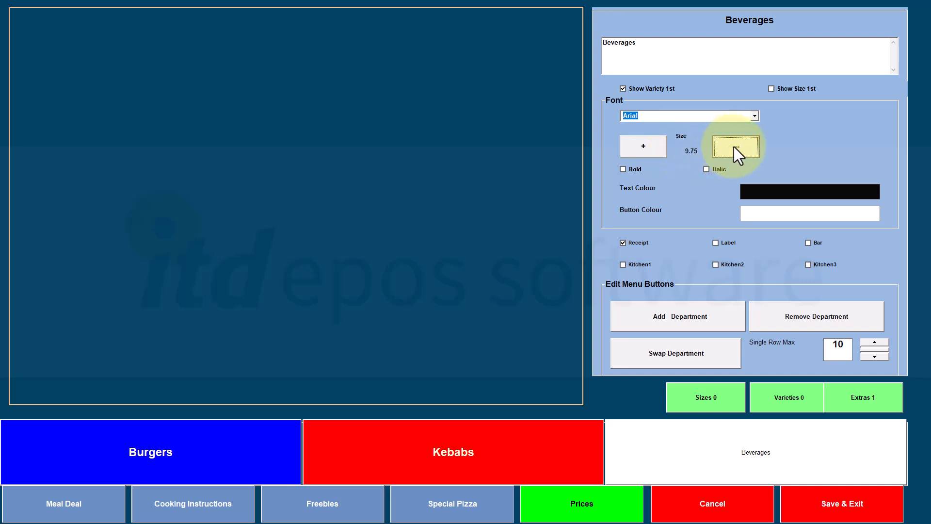
click(735, 146)
click(734, 146)
click(733, 146)
click(734, 147)
click(734, 146)
click(734, 146)
click(734, 146)
click(733, 147)
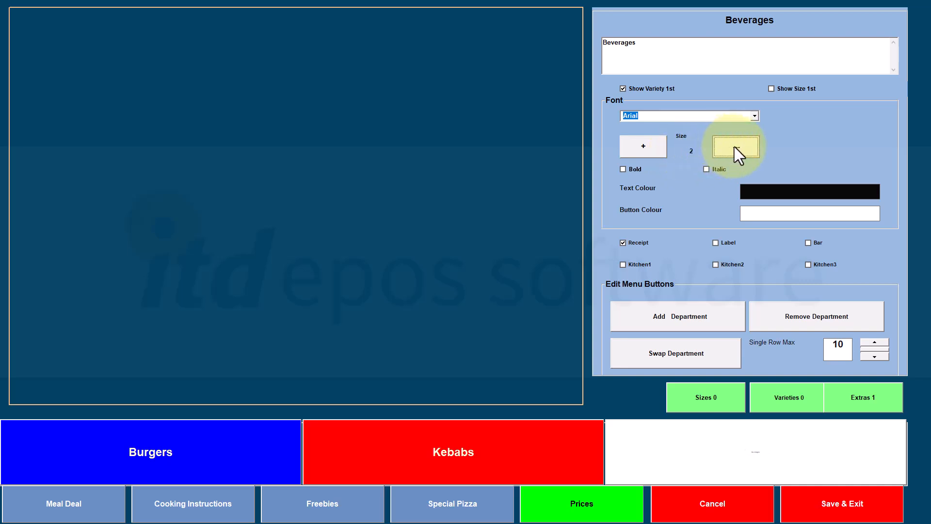
Step: Set the Beverages department button's font size to 18 and make its text bold
click(642, 147)
click(643, 147)
click(642, 147)
click(642, 147)
click(642, 147)
click(643, 147)
click(642, 147)
click(642, 148)
click(642, 147)
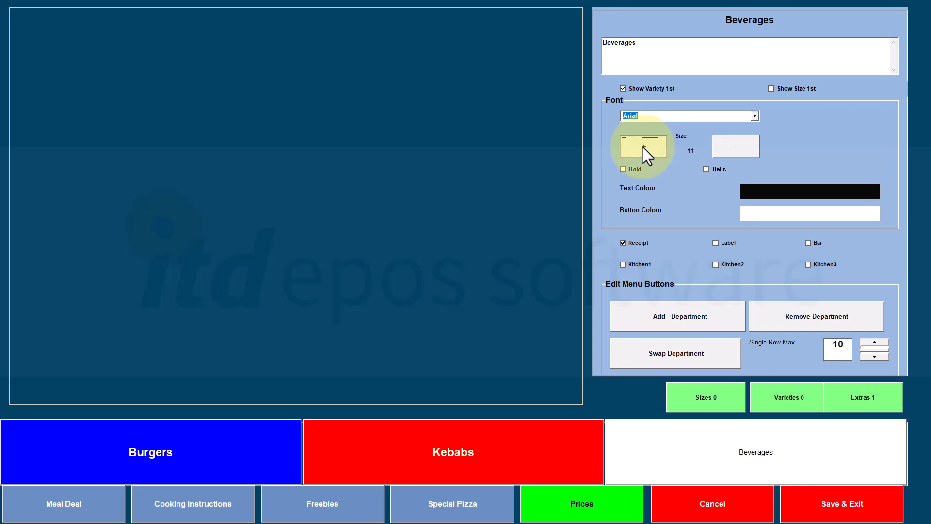
click(643, 147)
click(642, 148)
click(642, 148)
click(643, 147)
click(643, 147)
click(643, 147)
click(642, 147)
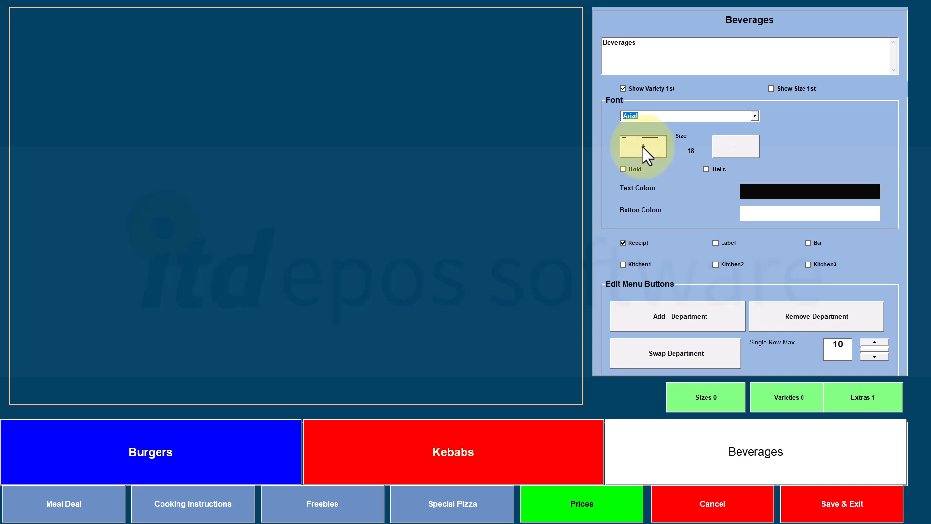
click(623, 169)
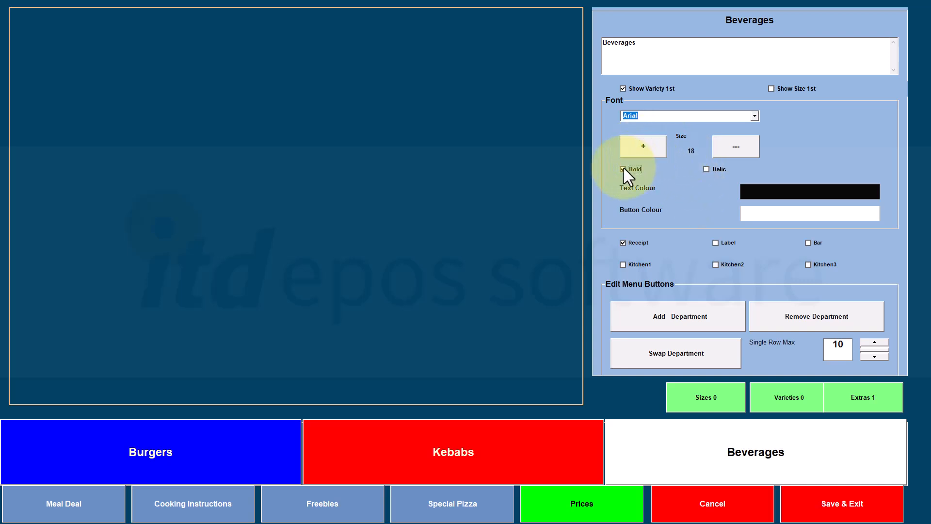
Step: Review the font settings of the Kebabs and Burgers departments
click(459, 455)
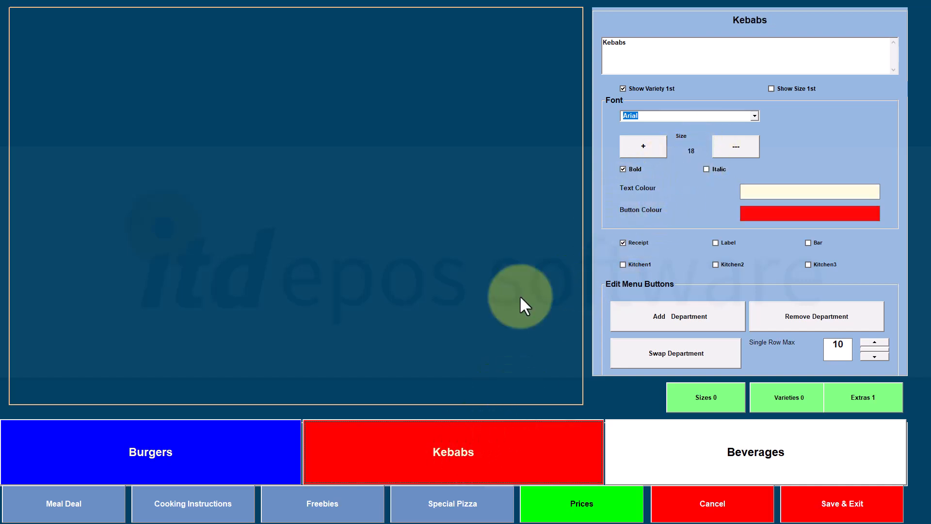
click(252, 456)
click(433, 459)
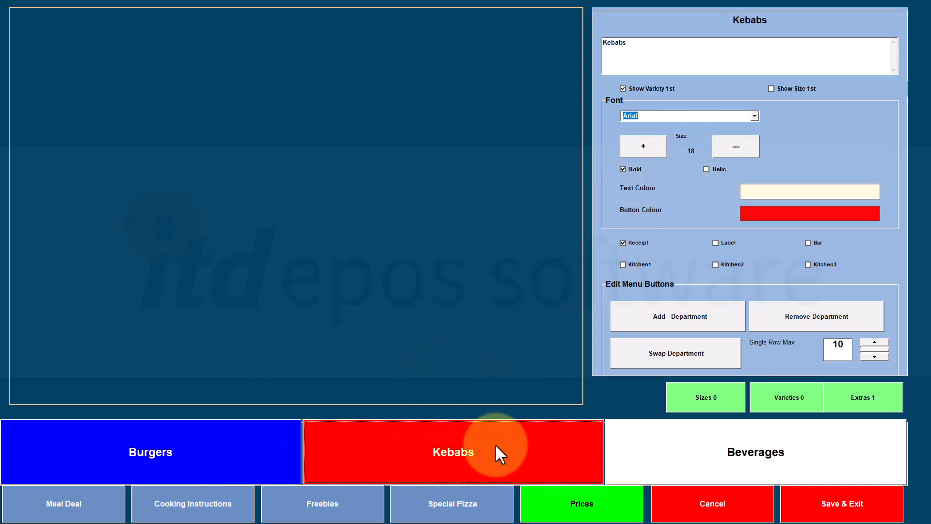
Step: Add Beverages varieties for Pepsi, Diet Pepsi, Fanta, 7Up, Vimto and Rubicon cans, Water, and Pepsi, Diet Pepsi, Fanta and Coke bottles
click(645, 445)
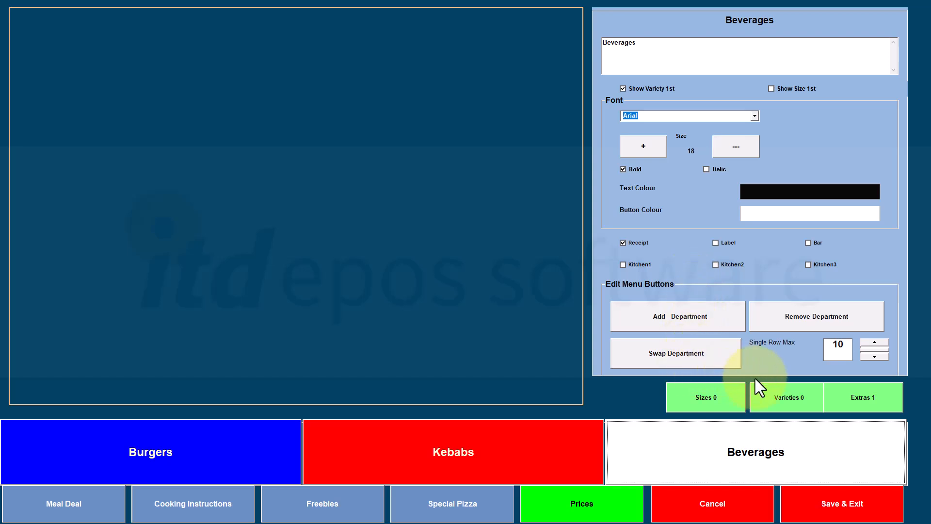
click(784, 401)
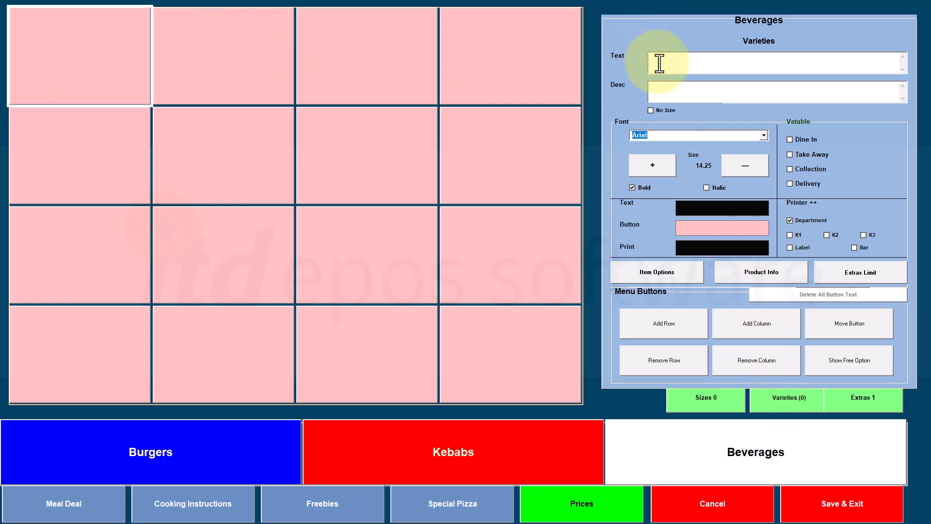
text(Pepsi Cans)
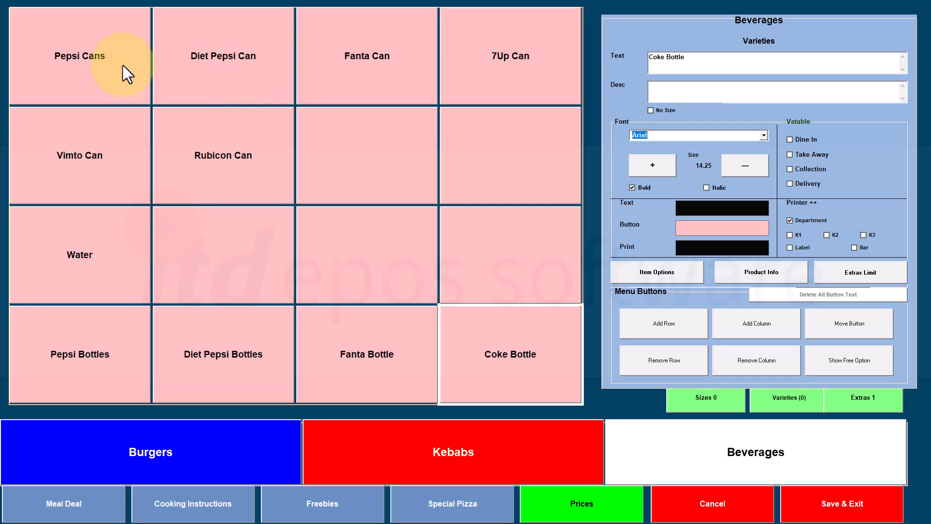
Step: Review the Water, Pepsi Bottles, Diet Pepsi Bottles, Fanta Bottle and Coke Bottle varieties
click(86, 273)
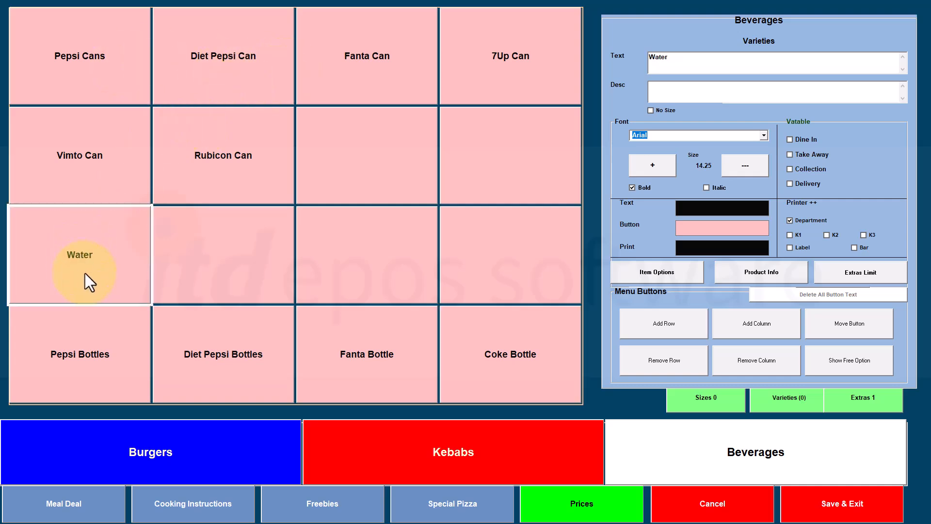
click(109, 364)
click(220, 382)
click(349, 378)
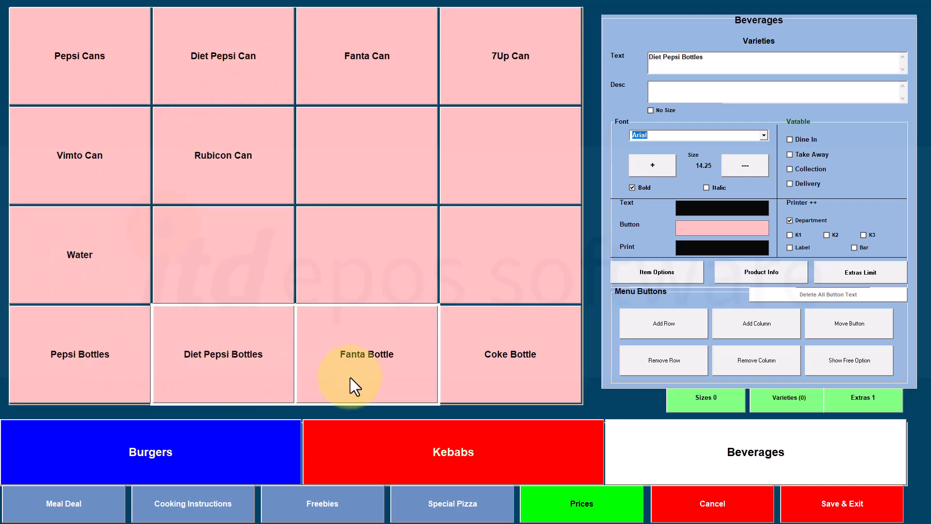
click(559, 387)
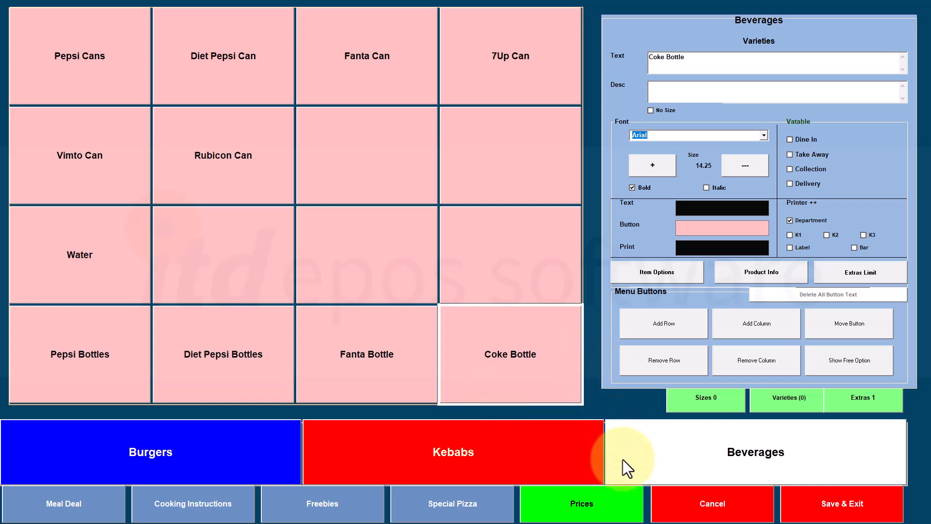
Step: Open the Beverages variety prices, set price A of Pepsi Cans to 1.20 and fill it down the column
click(595, 511)
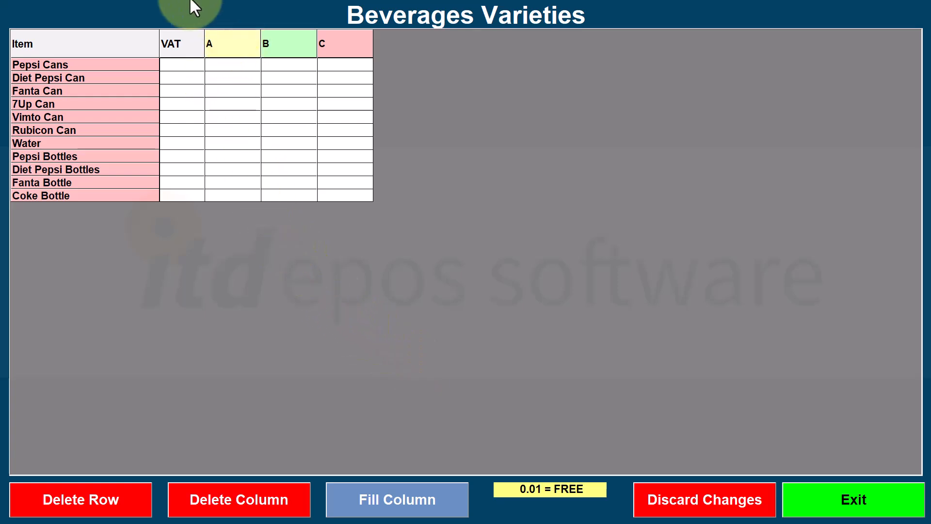
click(230, 63)
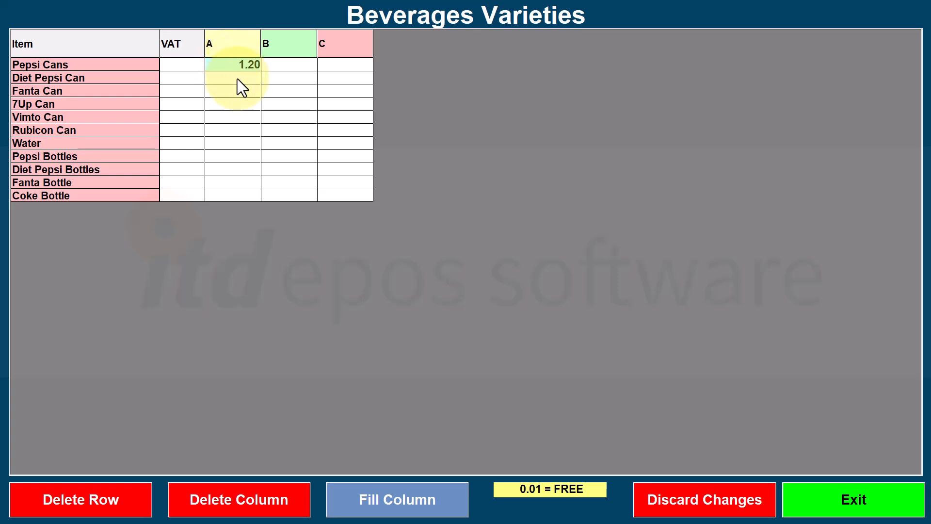
double_click(239, 67)
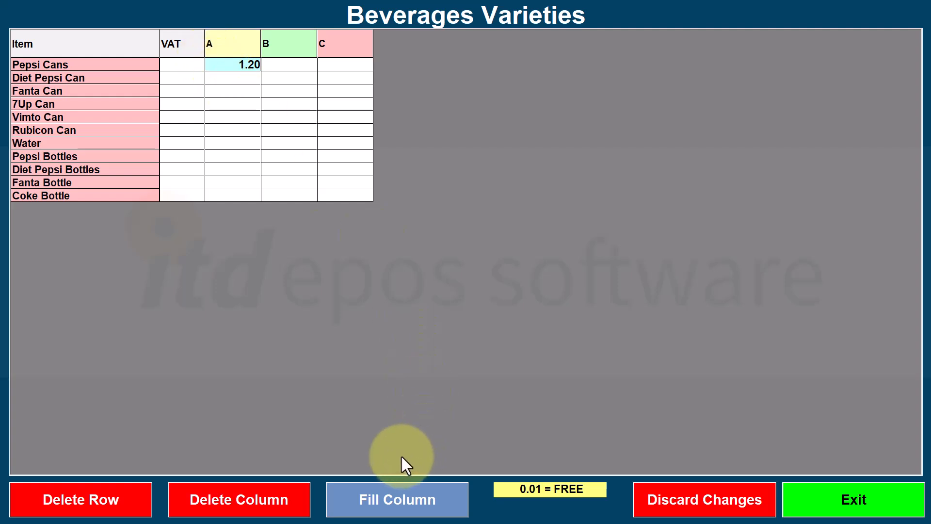
click(408, 505)
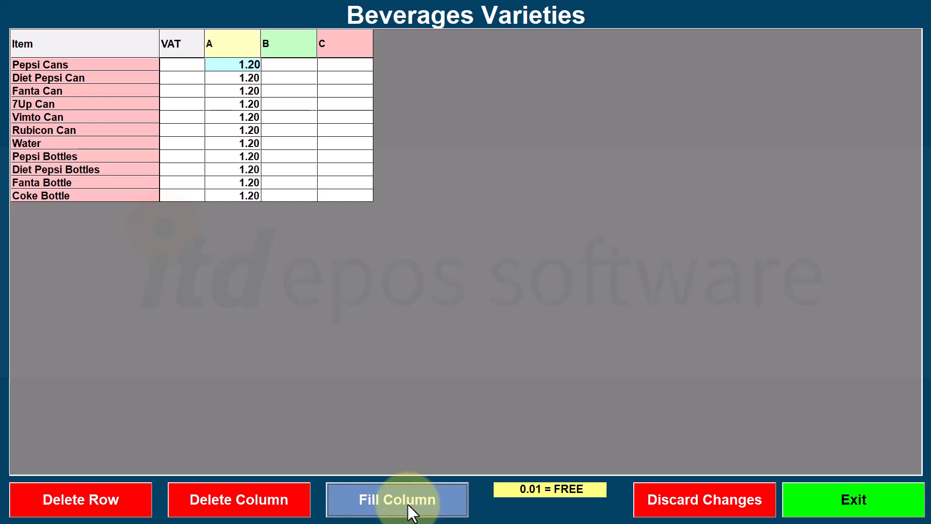
Step: Clear price A for Pepsi Bottles, Diet Pepsi Bottles, Fanta Bottle and Coke Bottle
click(243, 156)
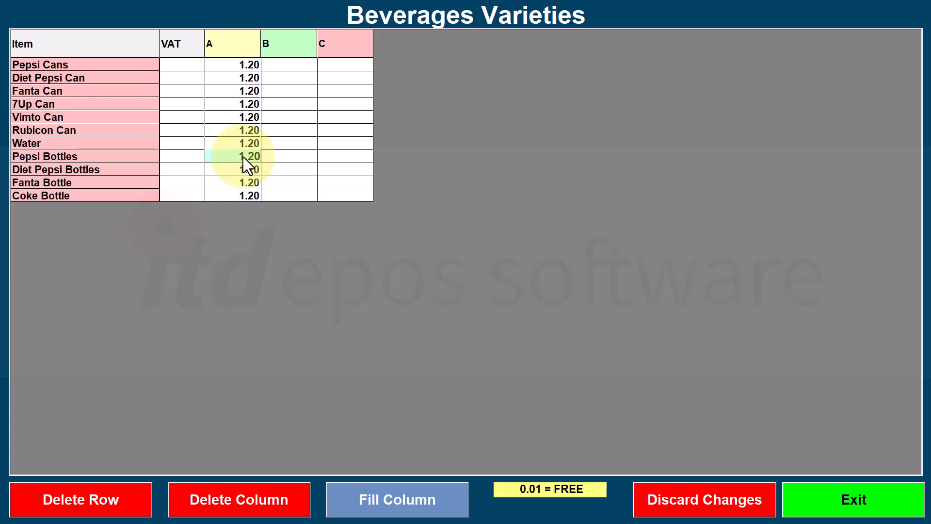
key(BackSpace)
key(BackSpace)
key(BackSpace)
key(BackSpace)
click(257, 174)
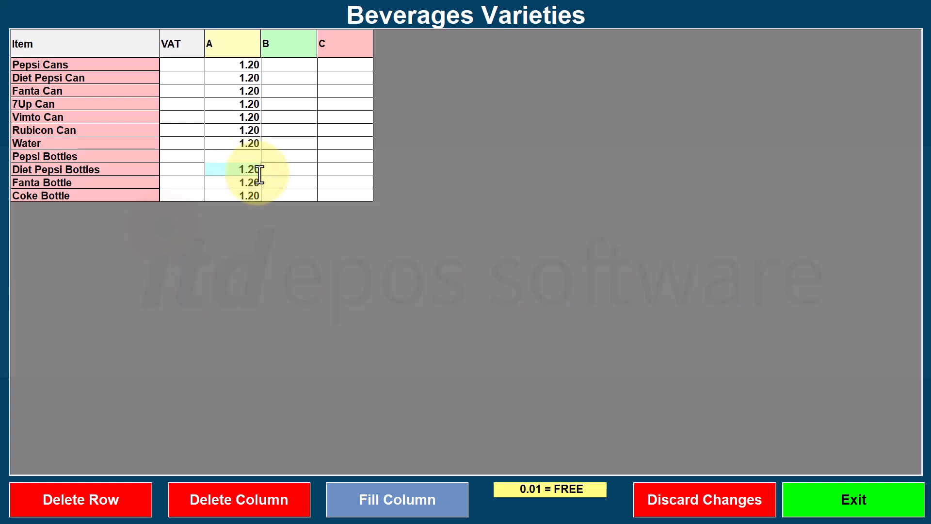
key(BackSpace)
key(BackSpace)
key(BackSpace)
key(BackSpace)
click(256, 182)
key(BackSpace)
key(BackSpace)
key(BackSpace)
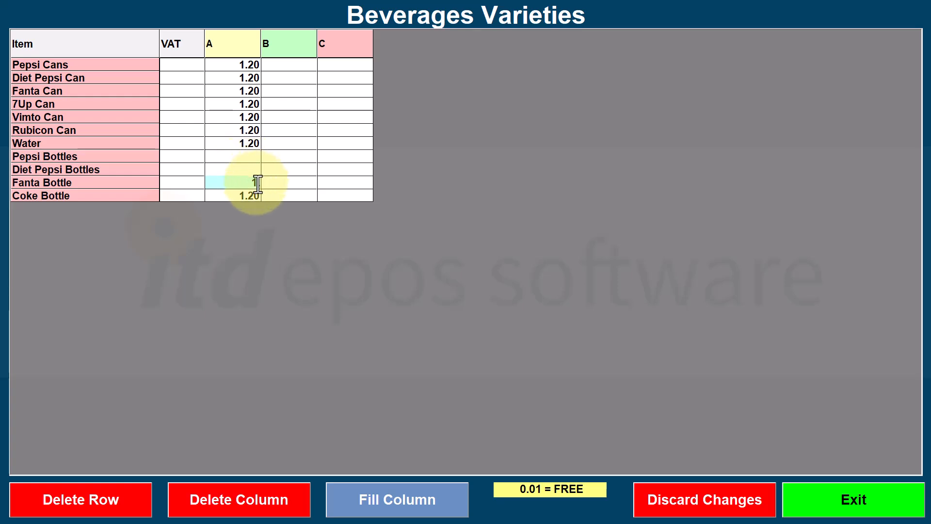
key(BackSpace)
click(256, 191)
key(BackSpace)
key(BackSpace)
key(BackSpace)
key(BackSpace)
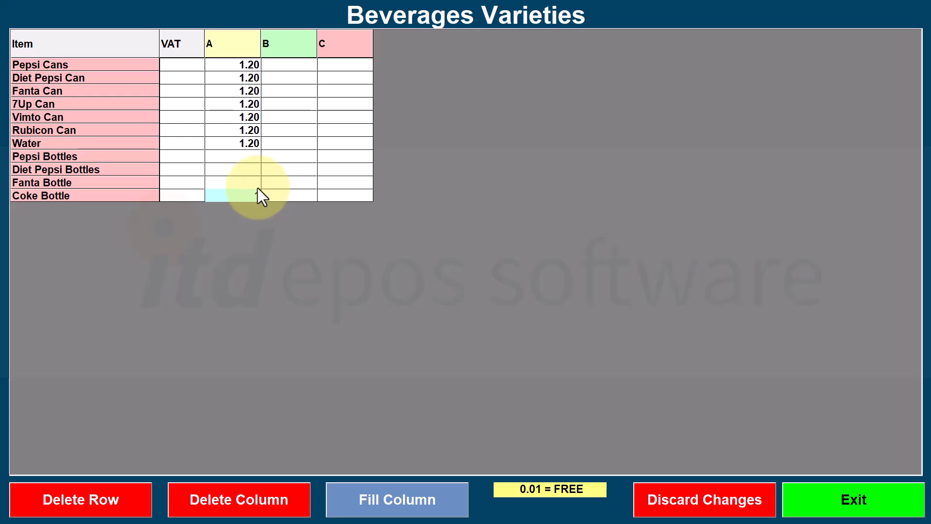
Step: Set price A of Pepsi Bottles to 3.20, fill it down to the other bottles, and save the menu
click(248, 158)
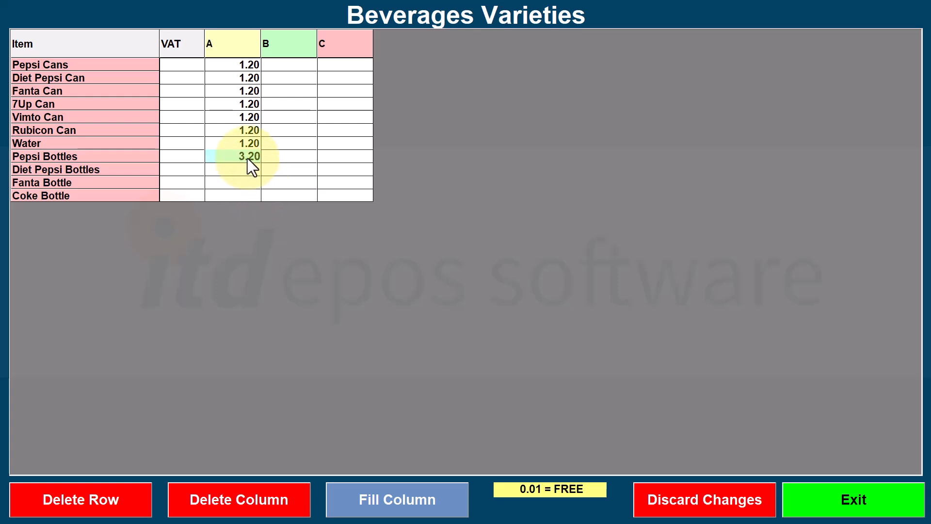
click(398, 499)
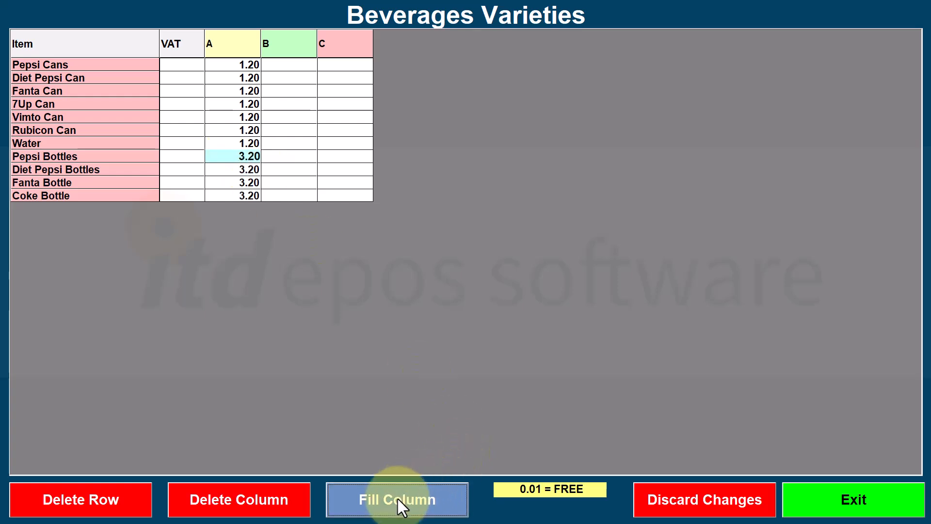
click(833, 502)
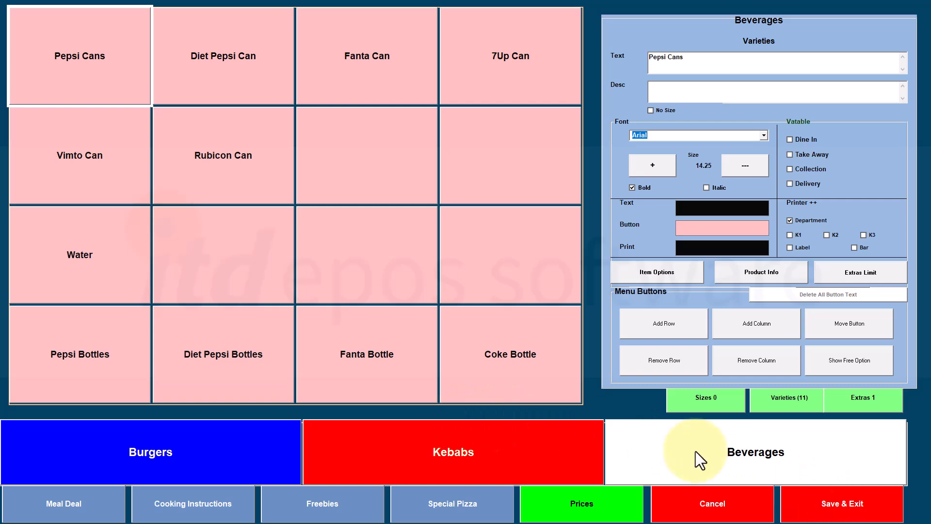
click(841, 507)
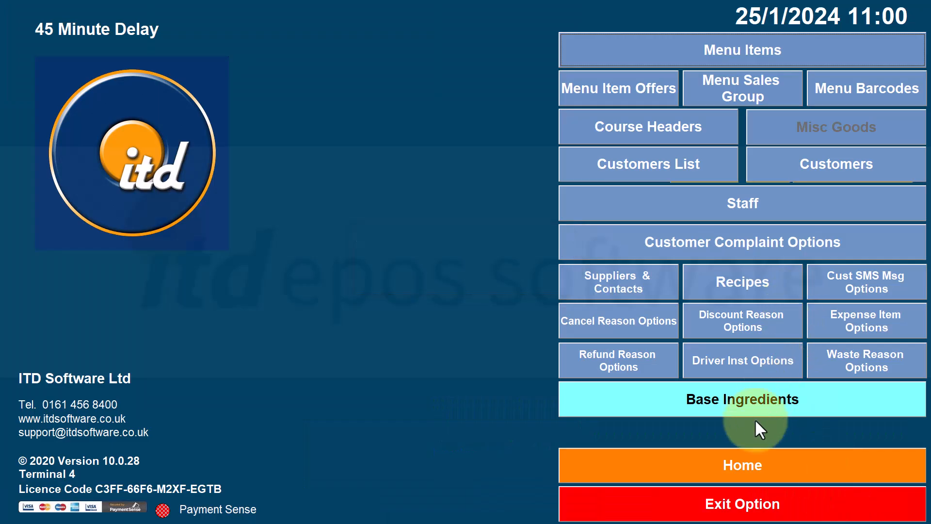
Step: Start a Take Away order and add five Pepsi Cans from the Beverages department
click(757, 464)
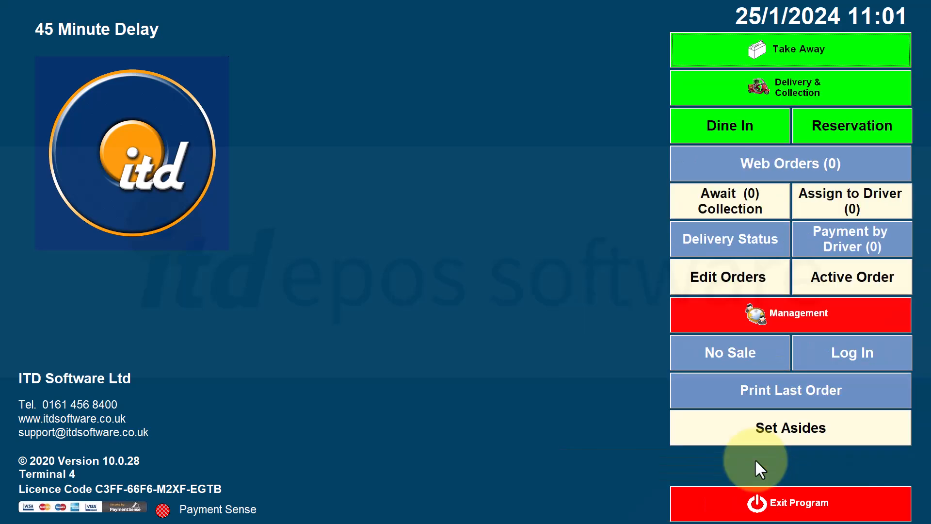
click(784, 54)
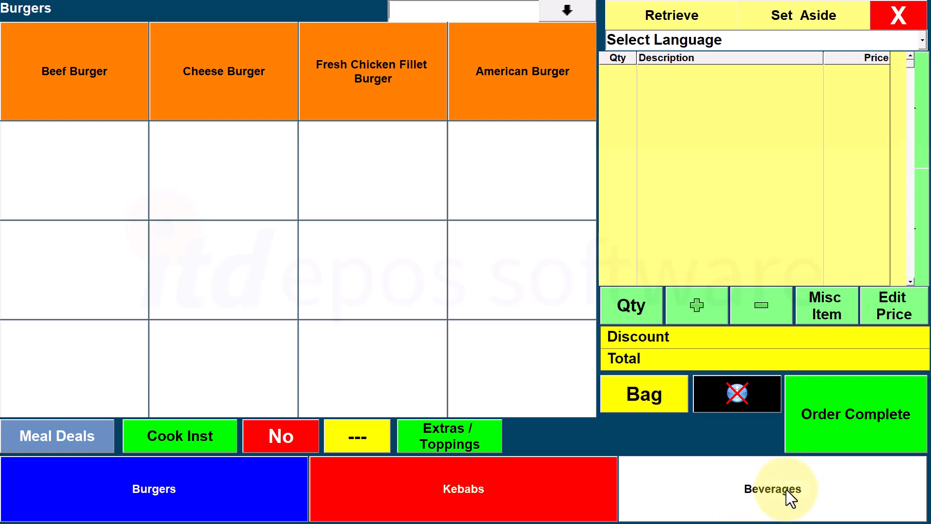
click(787, 492)
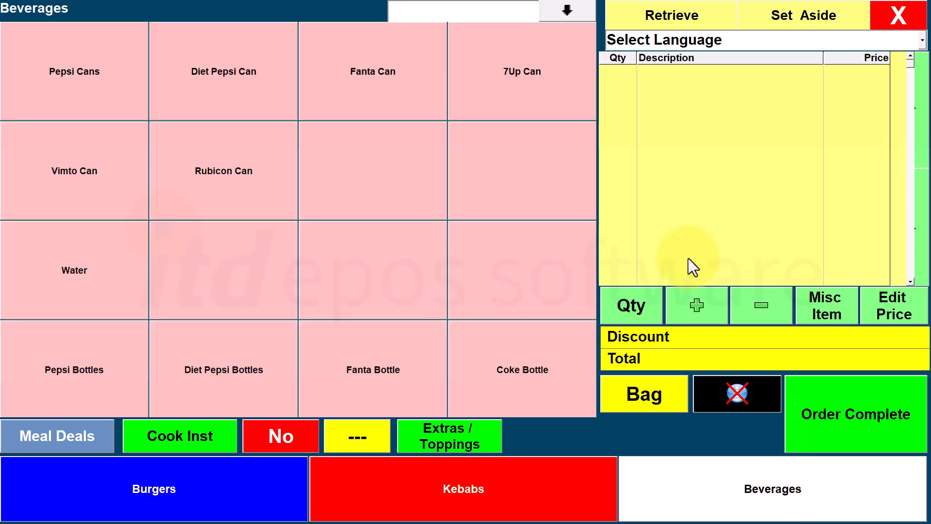
click(95, 79)
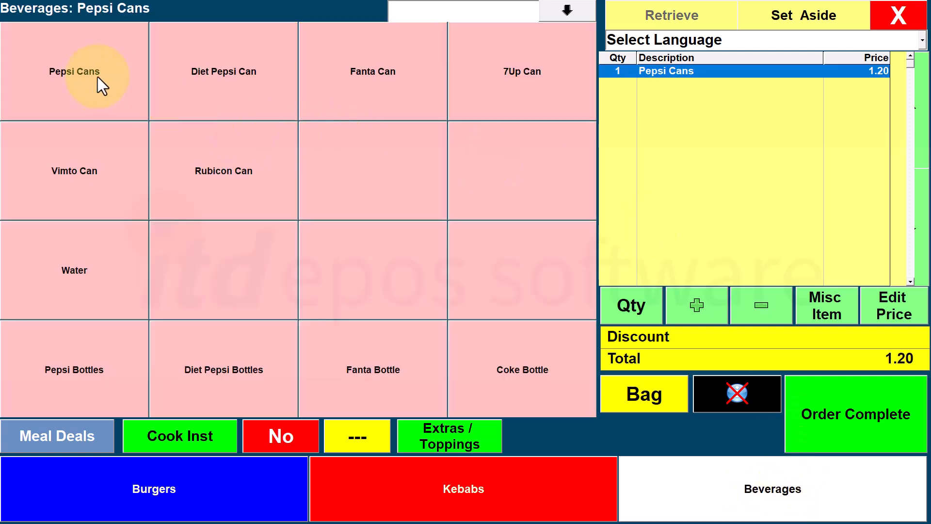
click(686, 316)
click(686, 316)
click(686, 316)
click(686, 316)
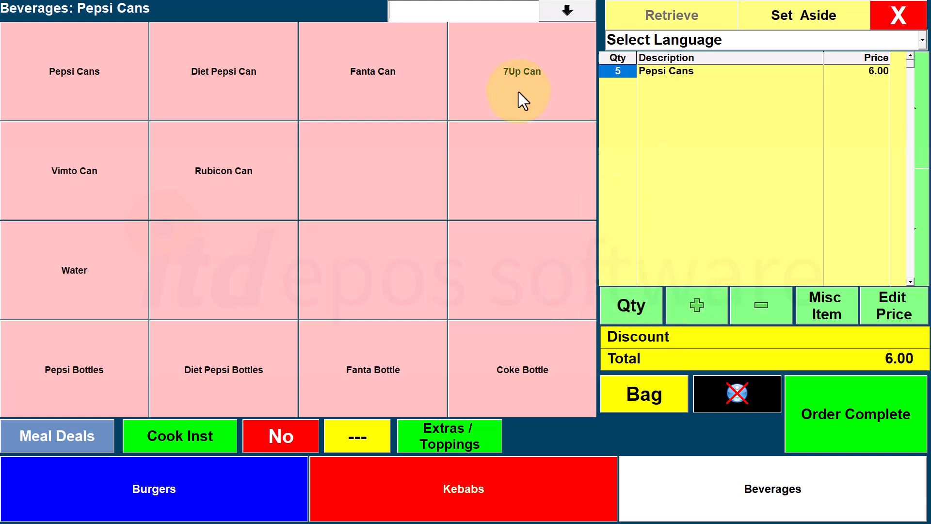
Step: Add five 7Up Cans to the Take Away order
click(520, 95)
click(686, 311)
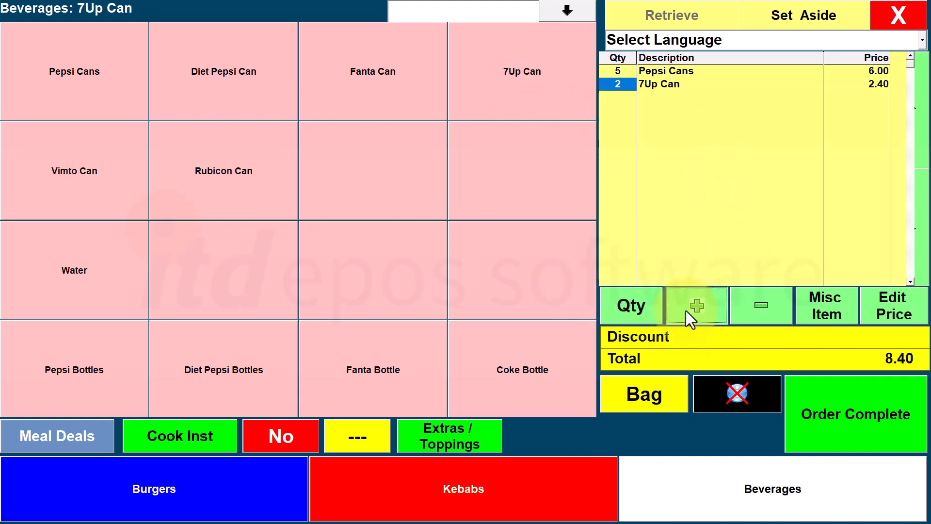
click(686, 311)
click(686, 311)
click(685, 310)
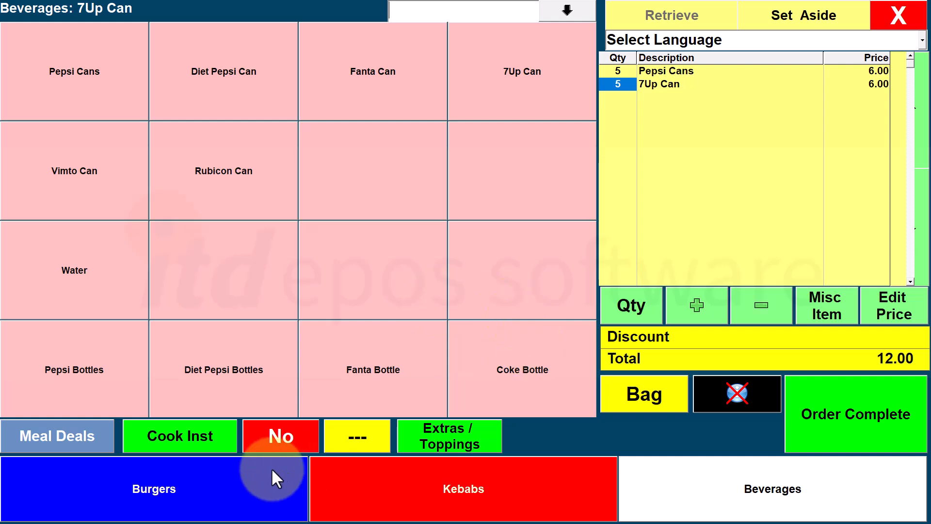
Step: Add a 1/2 American Burger with Coleslaw to the order and set the order aside
click(246, 482)
click(515, 93)
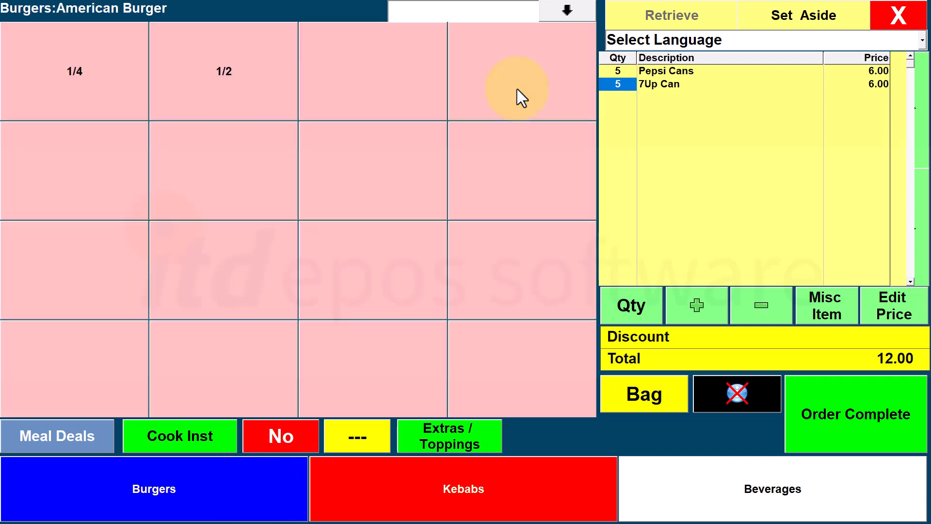
click(193, 82)
click(479, 140)
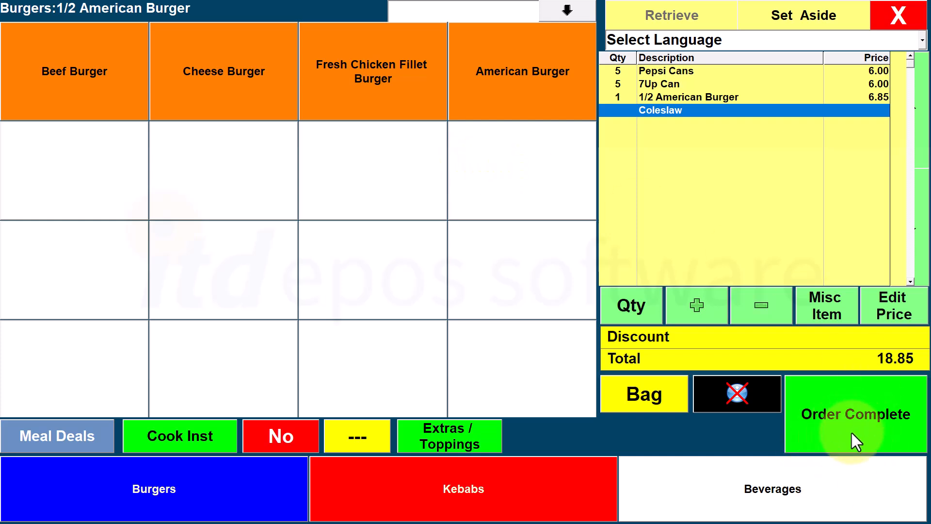
click(805, 20)
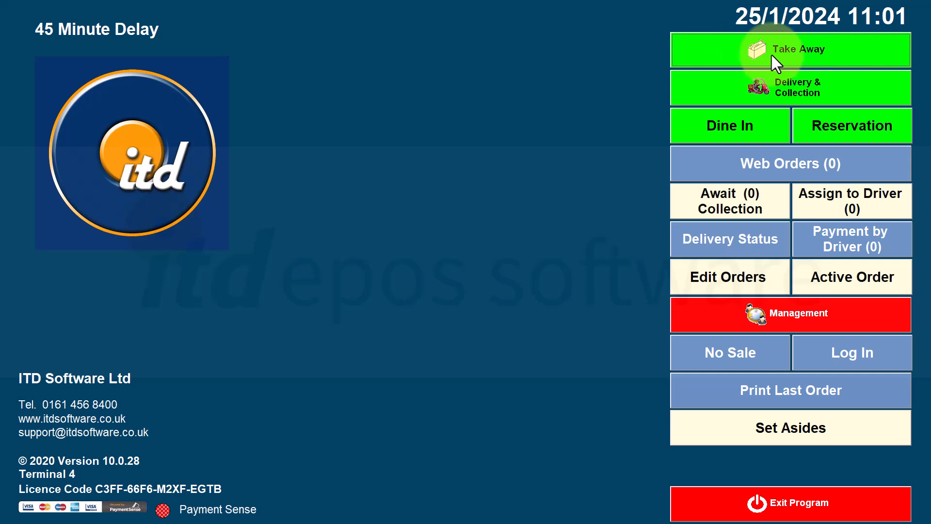
Step: Open a new Take Away order and retrieve the set-aside order into it
click(804, 52)
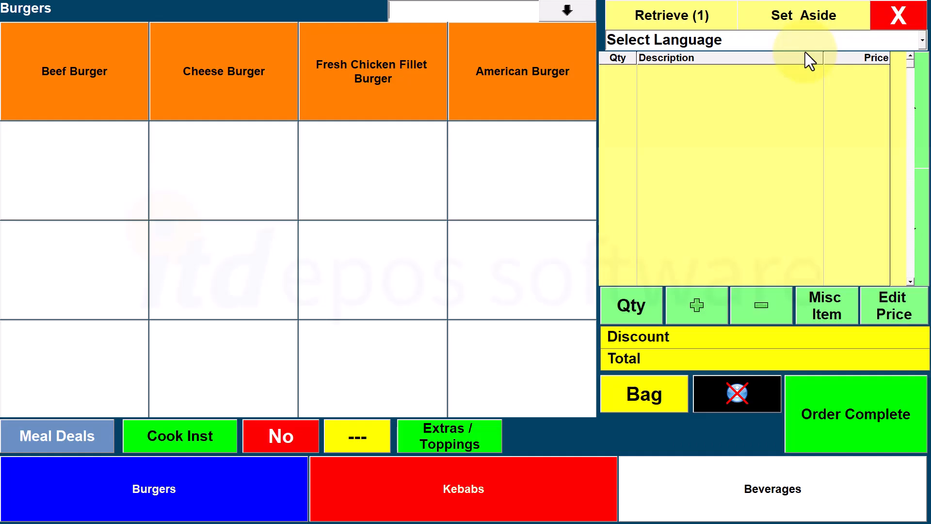
click(661, 18)
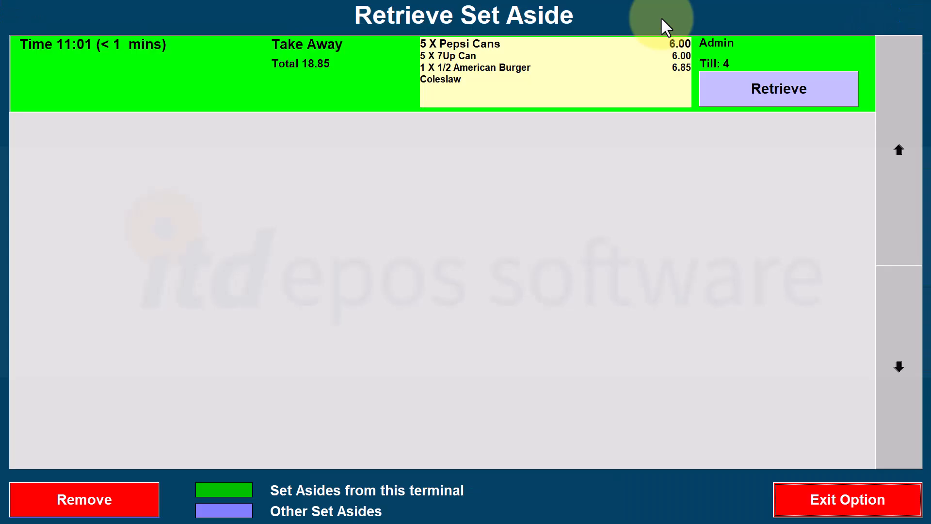
click(765, 92)
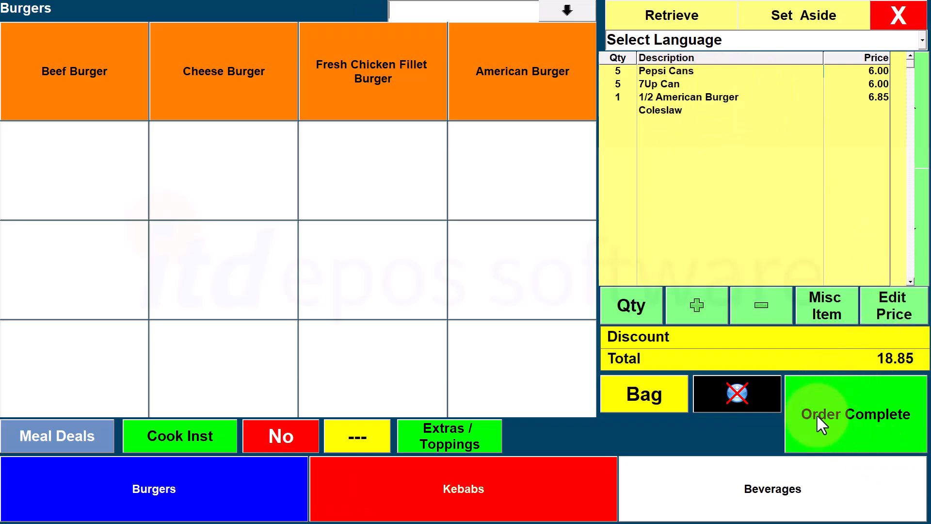
Step: Complete the retrieved order, pay its full amount in cash, and exit the payment screen
click(837, 414)
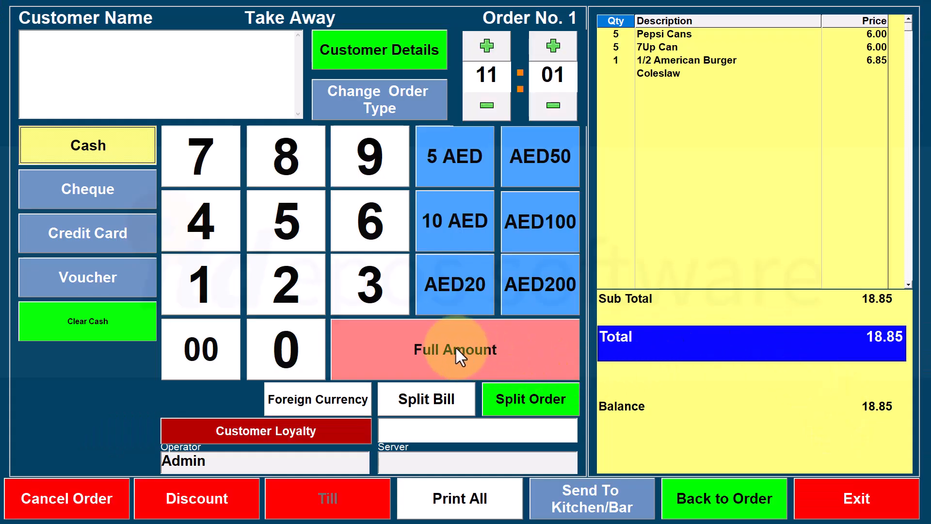
click(454, 345)
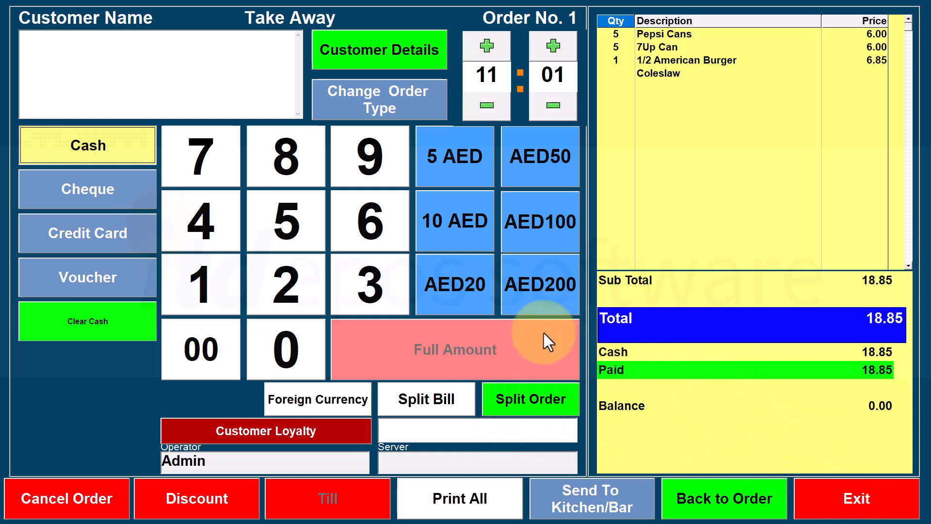
click(856, 504)
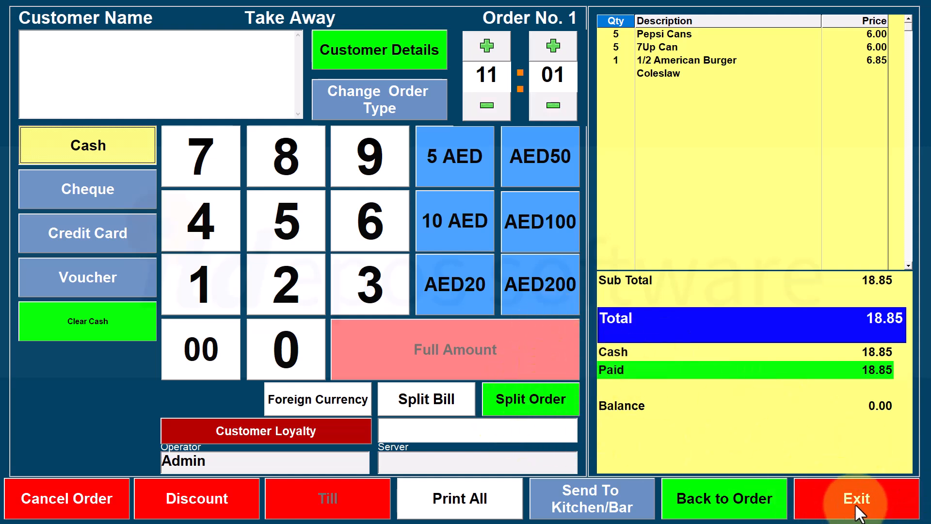
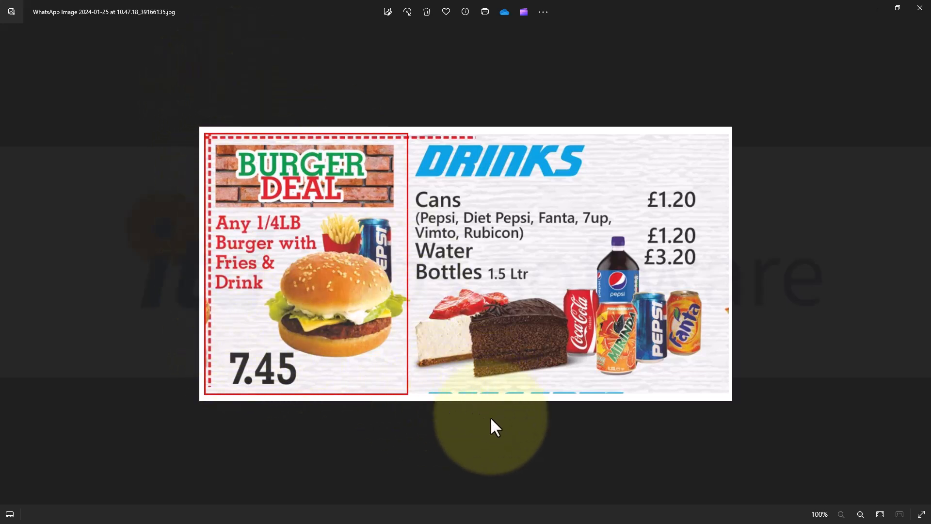
Step: Switch to the EPOS menu editor and add Fries as the first meal deal misc item
key(alt+Tab)
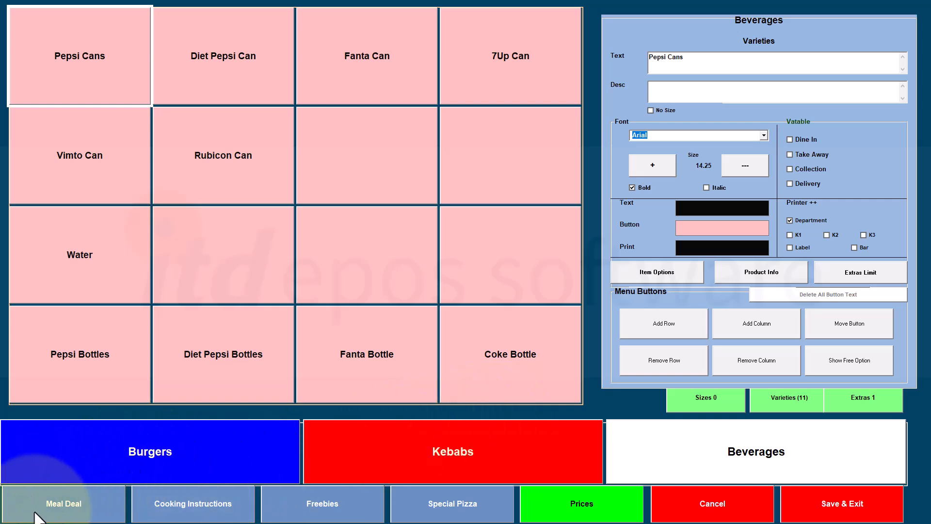
click(74, 515)
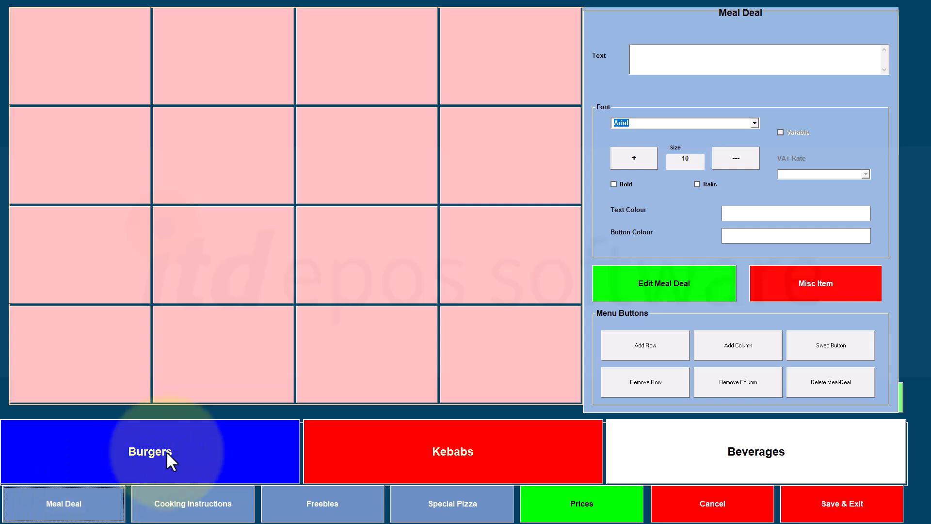
click(811, 286)
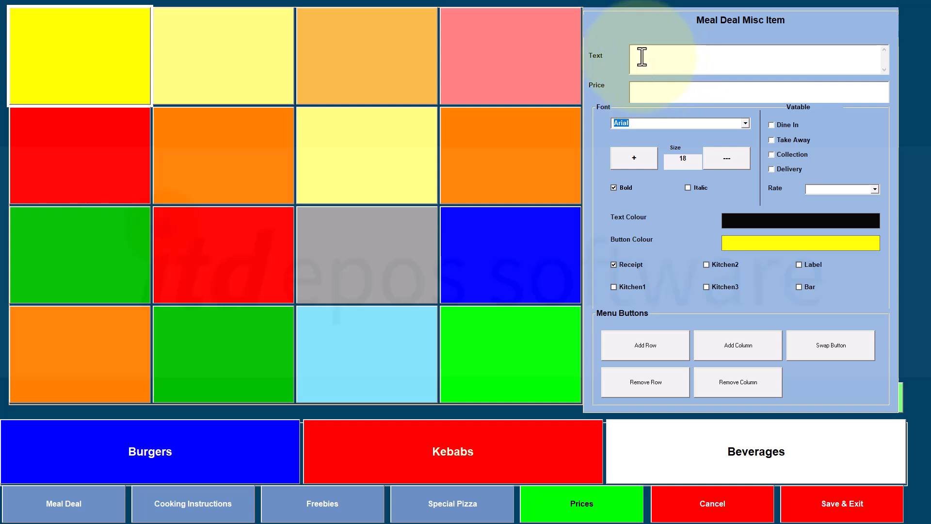
text(Fries)
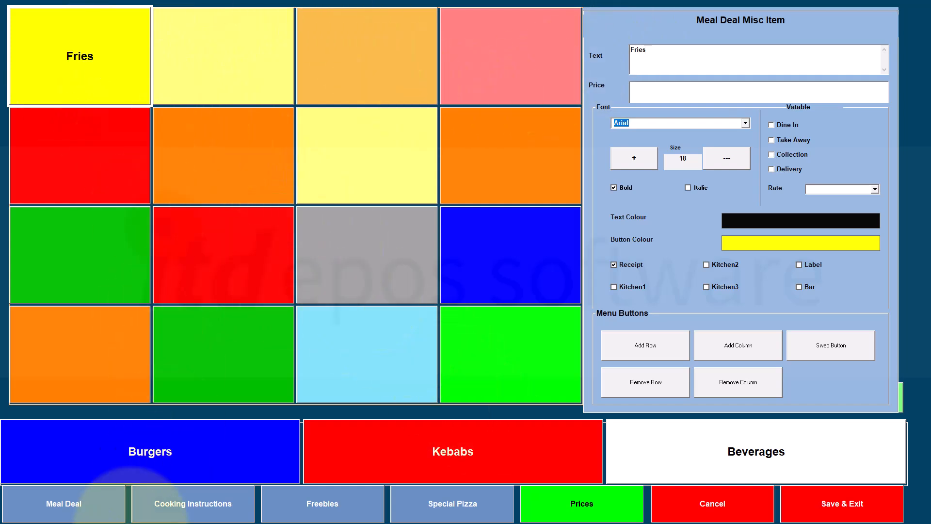
Step: Name the first meal deal button Burger Deal and open it for editing as a standard meal deal
click(79, 508)
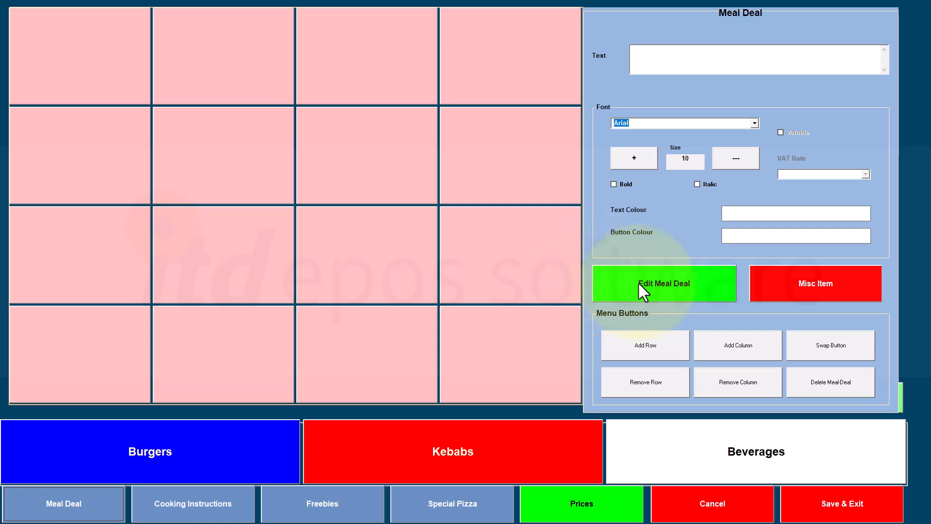
click(662, 290)
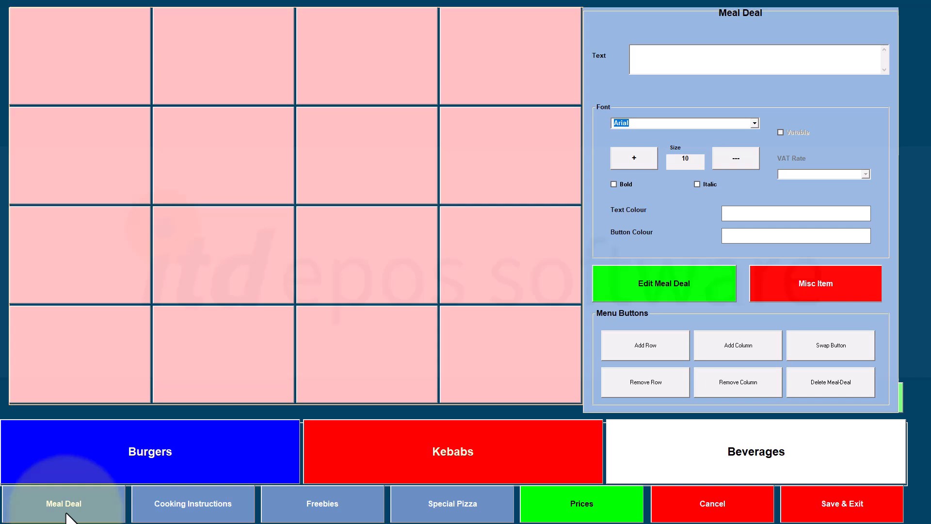
click(99, 91)
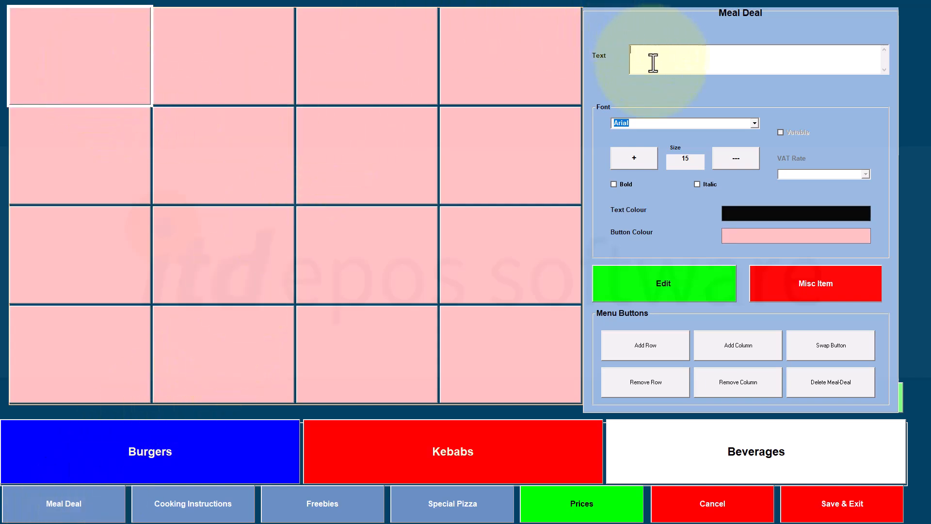
text(Burger)
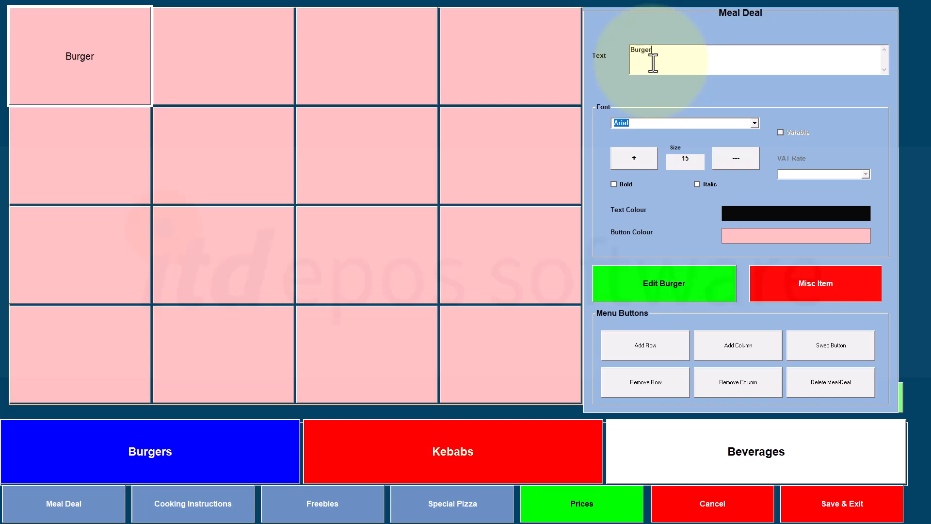
text( Deal)
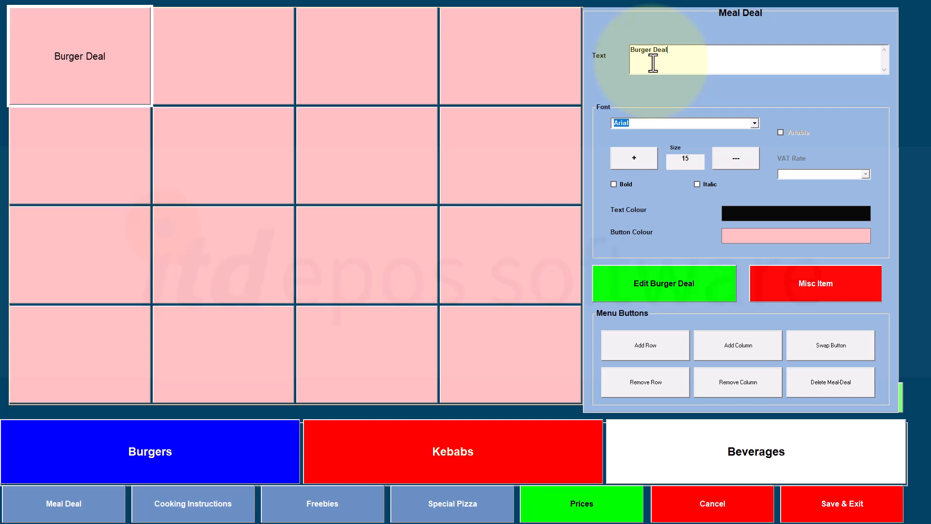
click(654, 283)
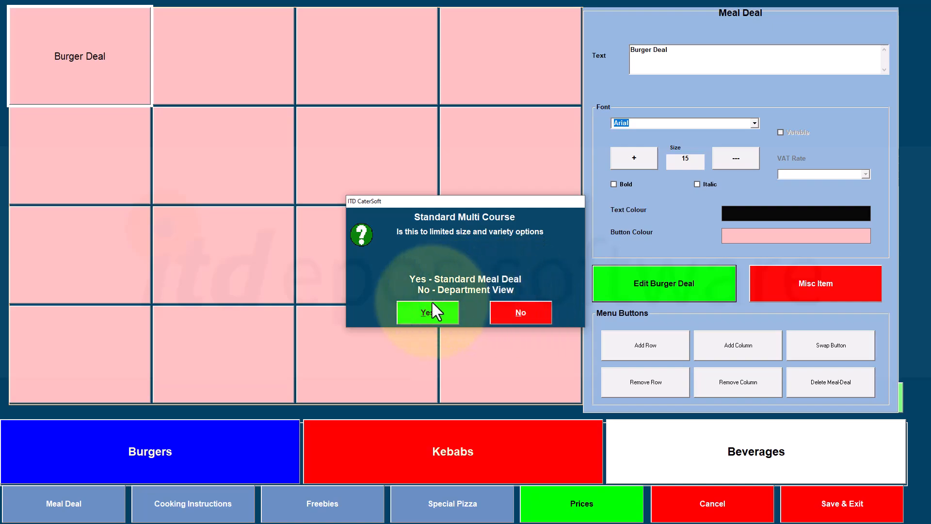
click(425, 315)
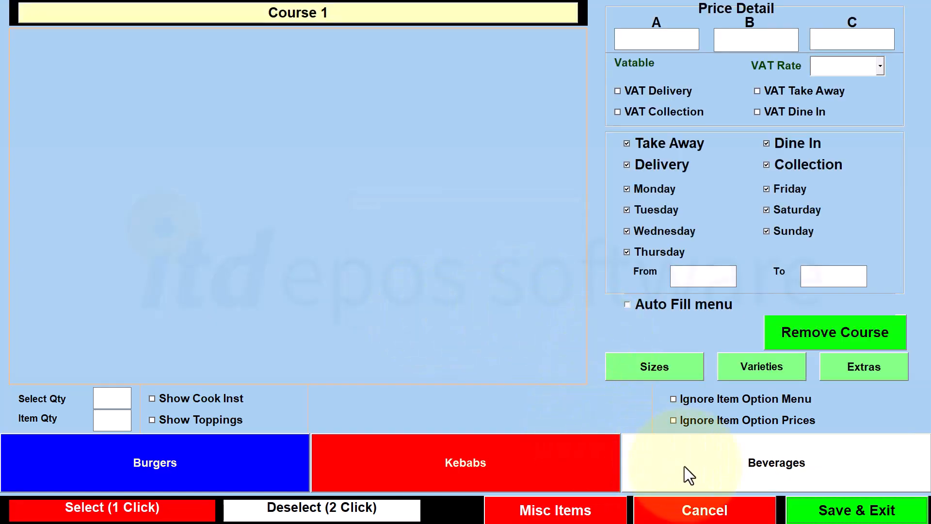
Step: Set the Burger Deal's price A to 7.45 and its availability from 1200 to 2200
click(635, 40)
text(7.45)
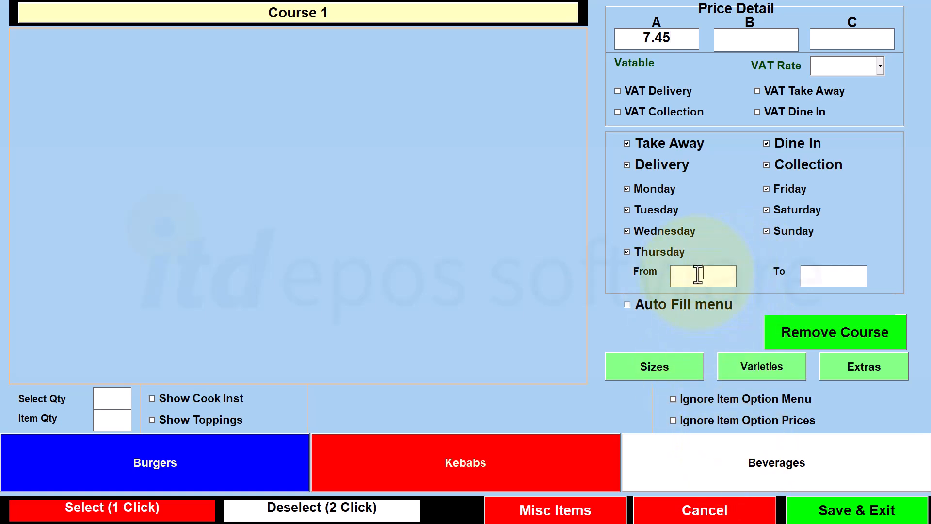
click(816, 272)
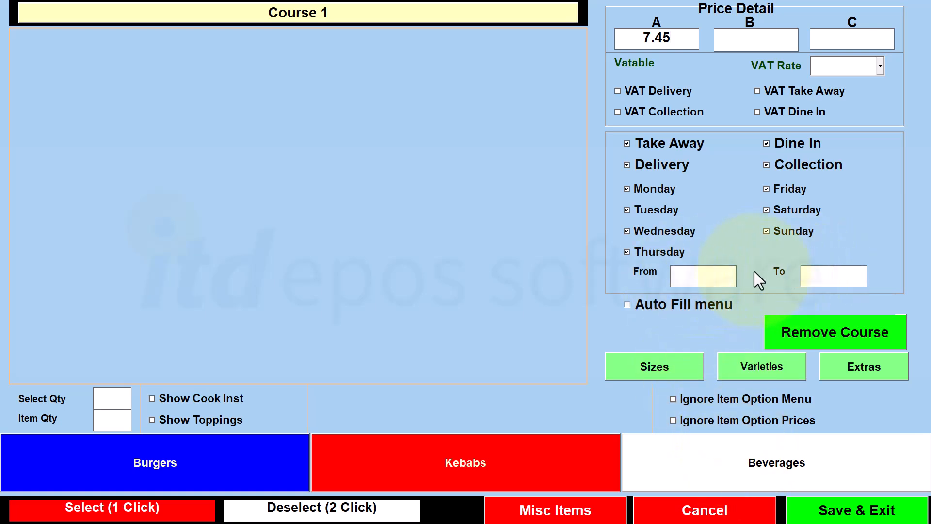
click(703, 274)
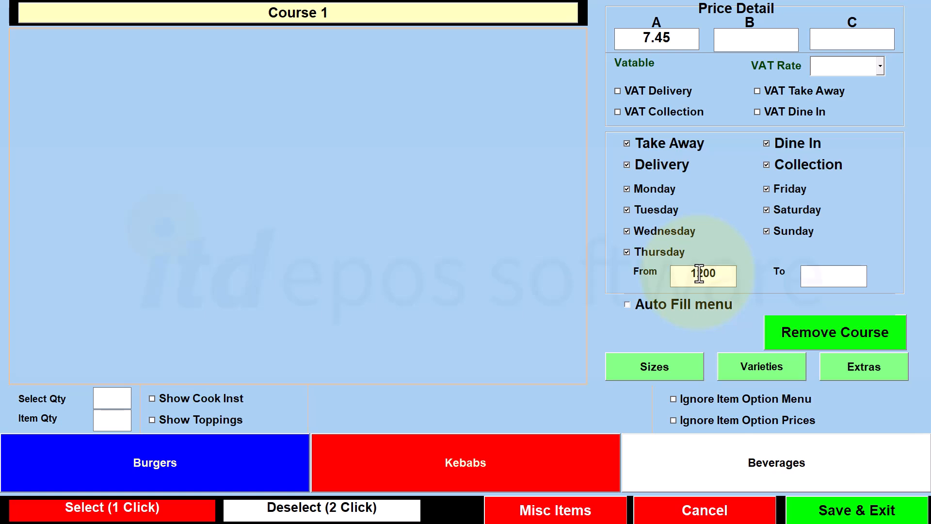
click(812, 275)
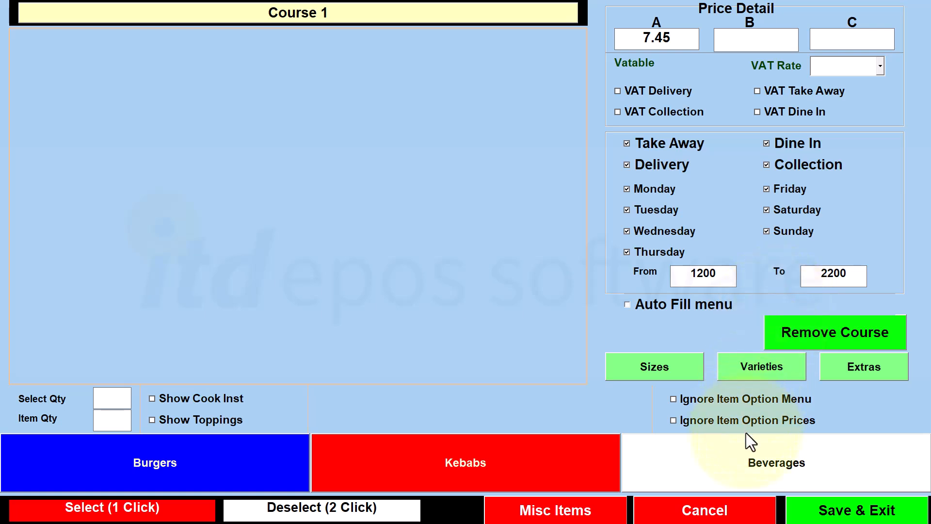
Step: Offer the 1/4 size of Beef, Cheese, Fresh Chicken Fillet and American Burger in the Burger Deal's Course 1
click(167, 468)
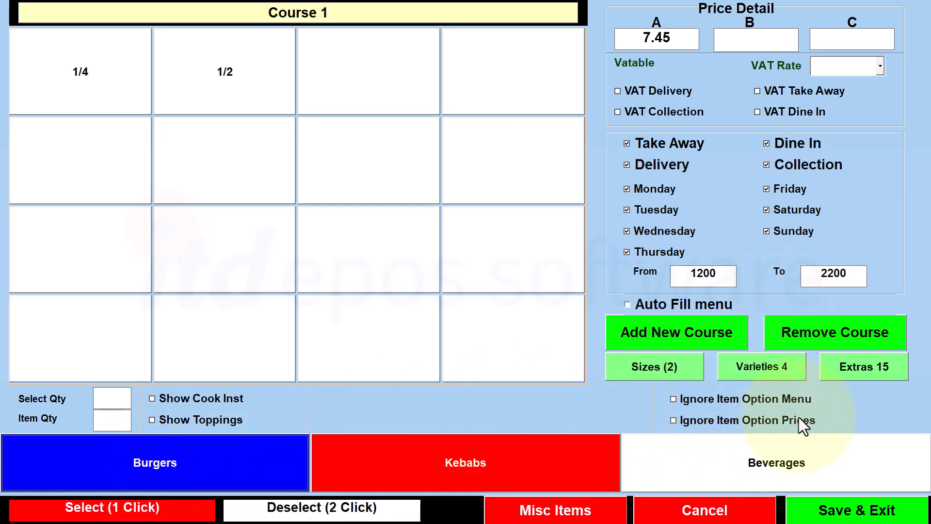
click(81, 81)
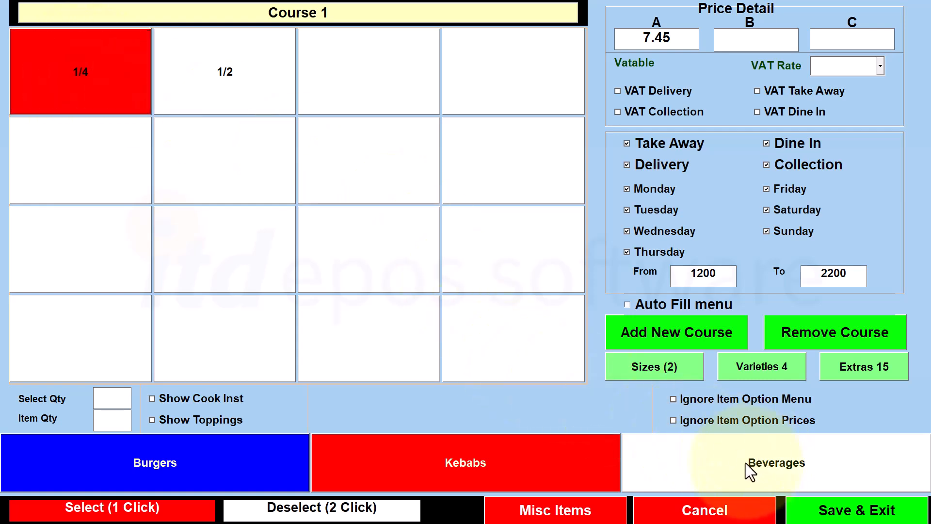
click(749, 371)
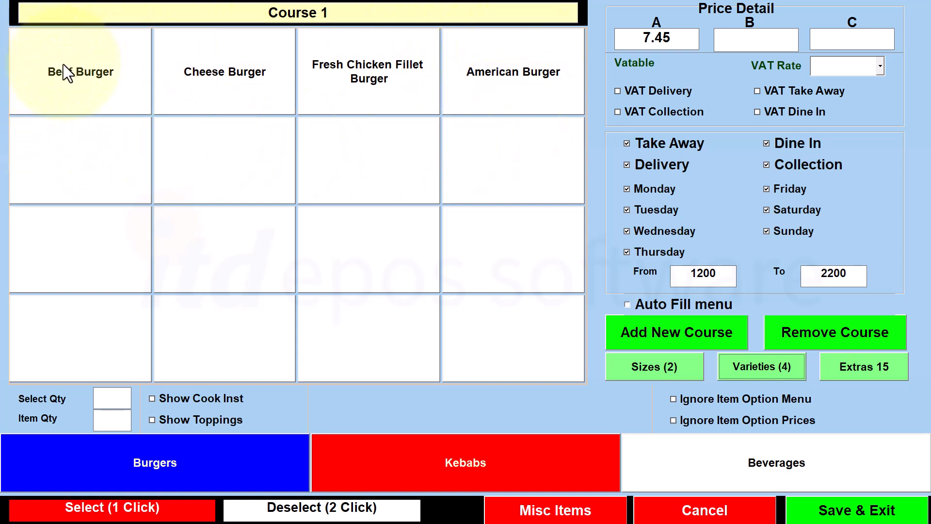
click(112, 93)
click(208, 96)
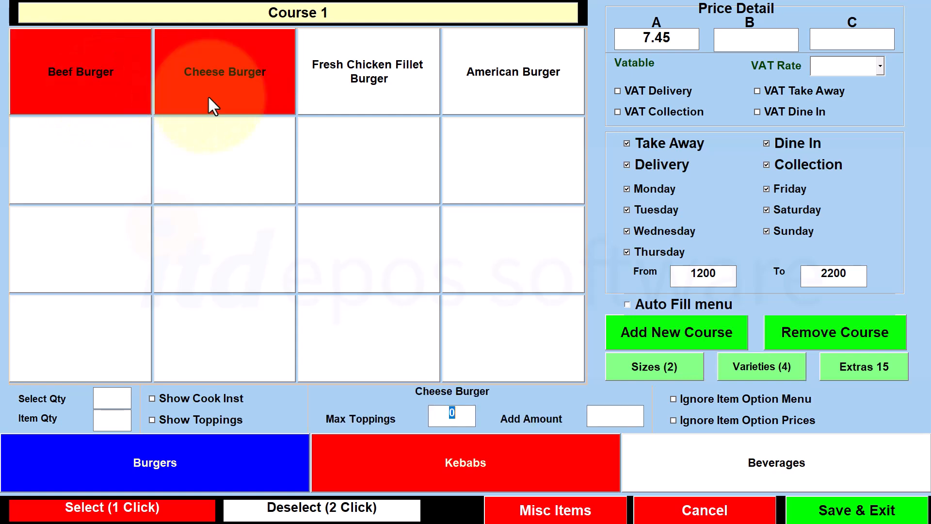
click(345, 93)
click(470, 86)
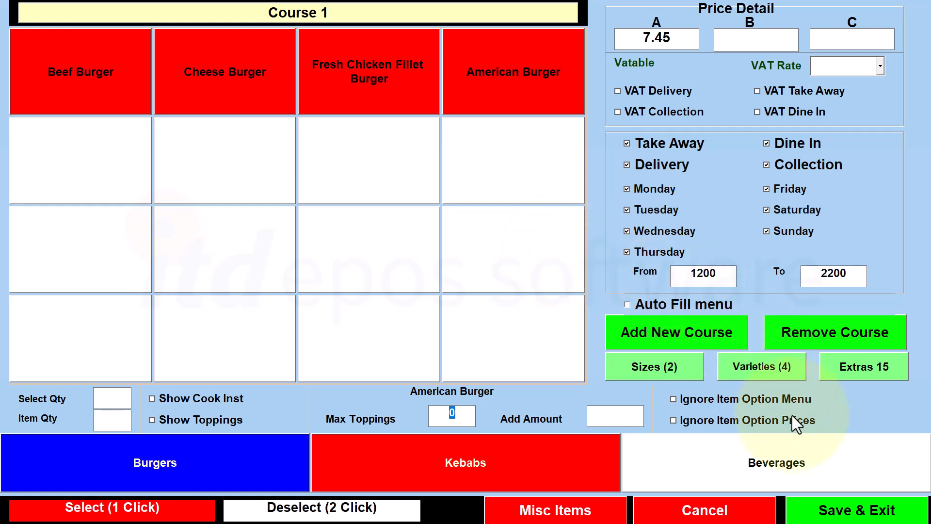
click(748, 465)
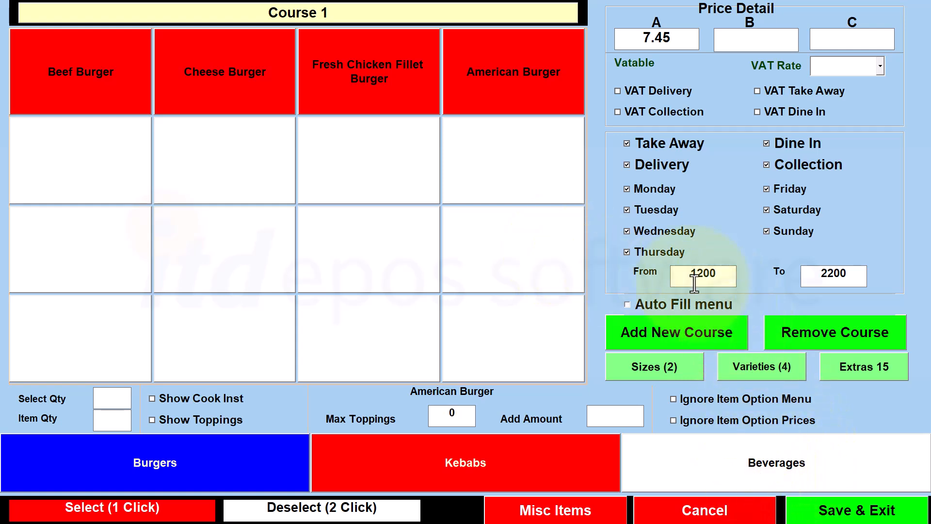
Step: Add Course 2 with the misc item Fries, and add an empty Course 3
click(668, 338)
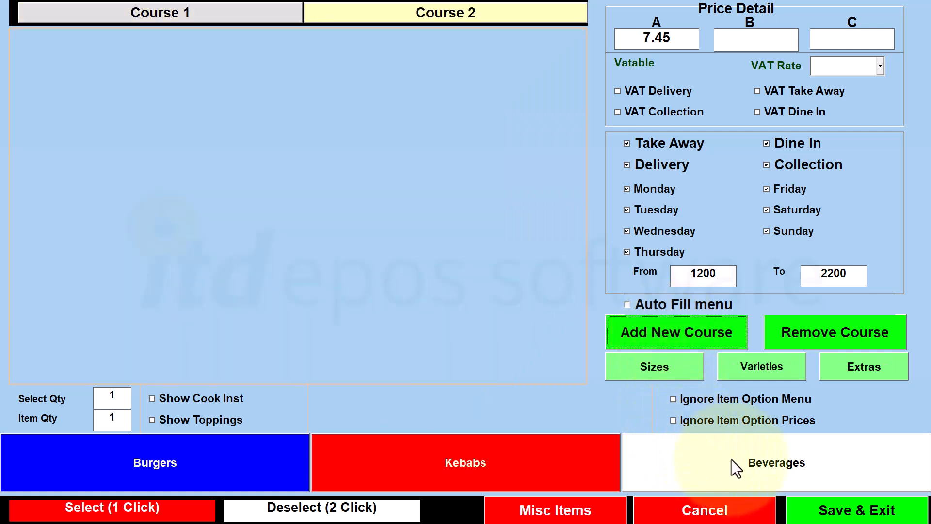
click(587, 515)
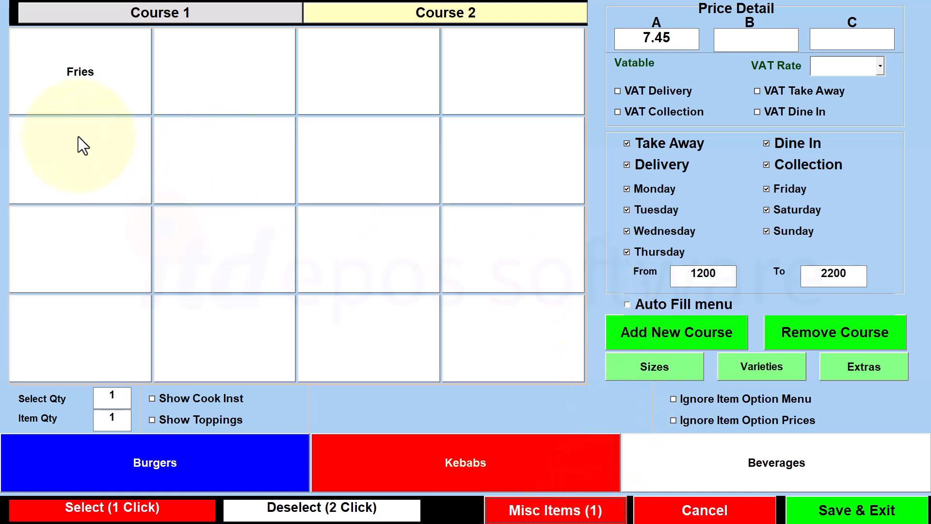
click(80, 79)
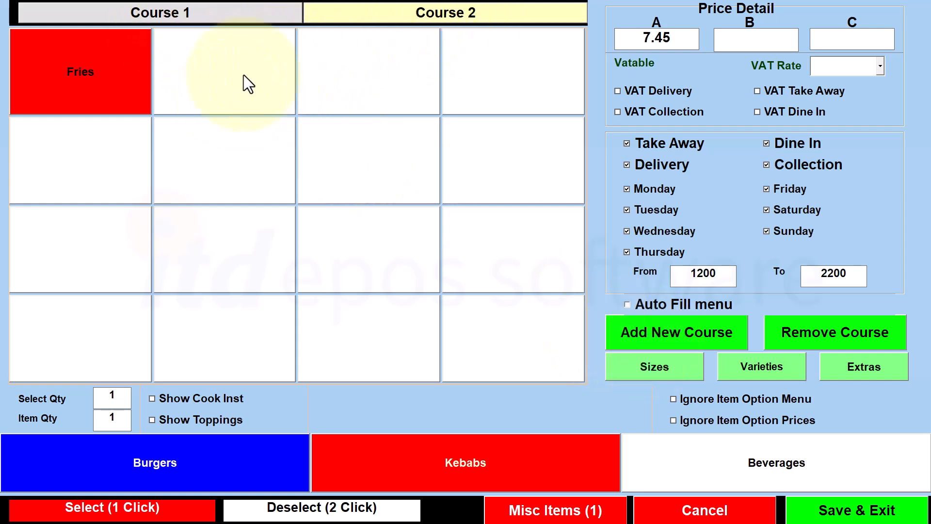
click(626, 332)
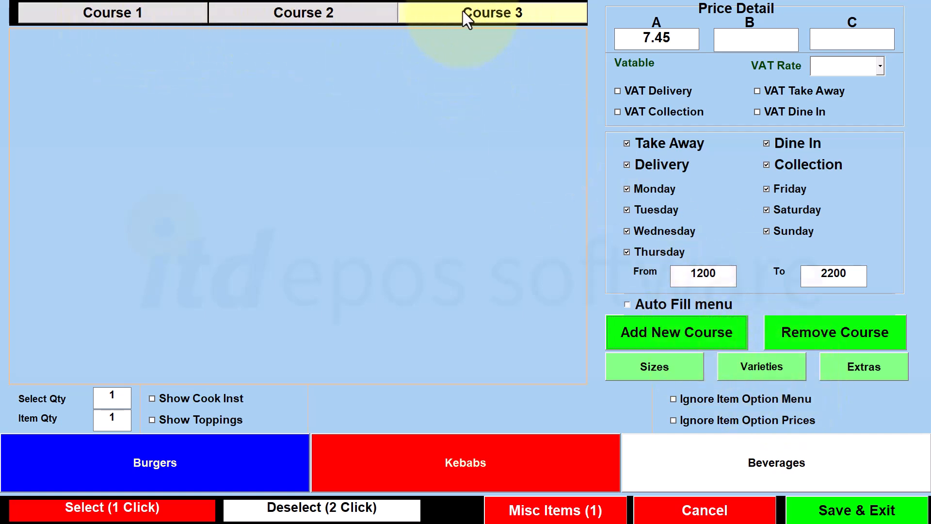
Step: Select the Pepsi, Diet Pepsi, Fanta, 7Up, Vimto and Rubicon cans from Beverages for Course 2
click(301, 13)
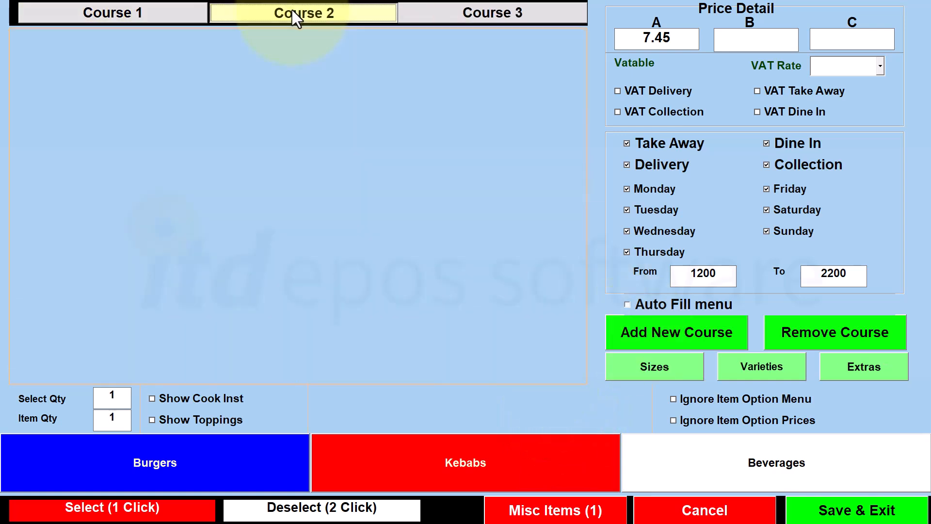
click(292, 10)
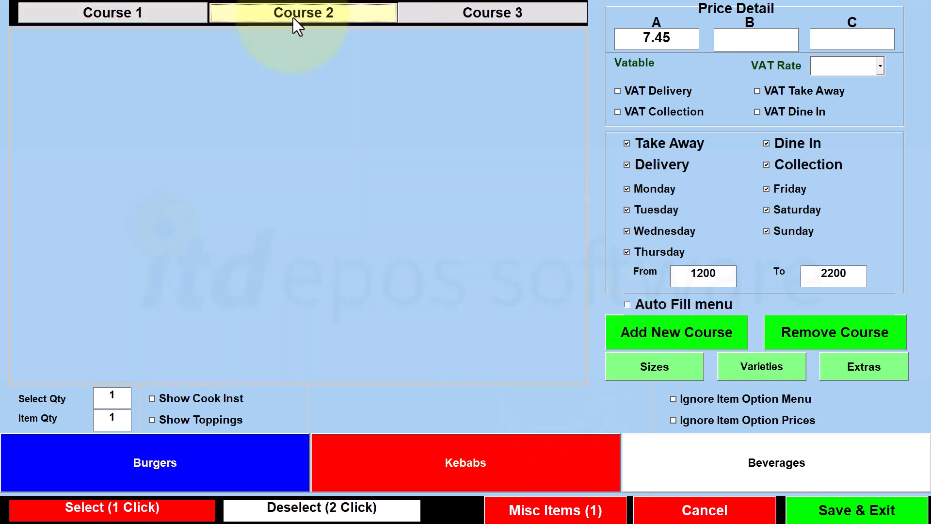
click(684, 460)
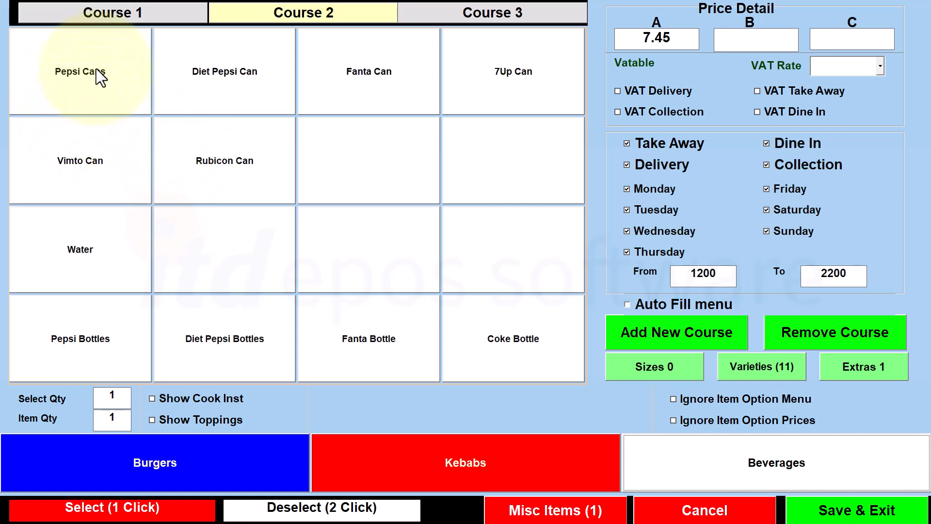
click(77, 80)
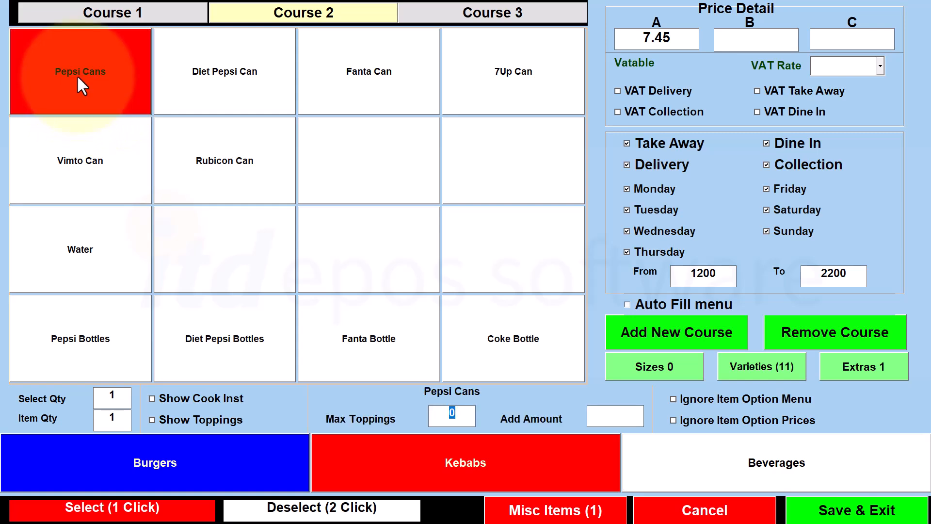
click(582, 418)
click(225, 95)
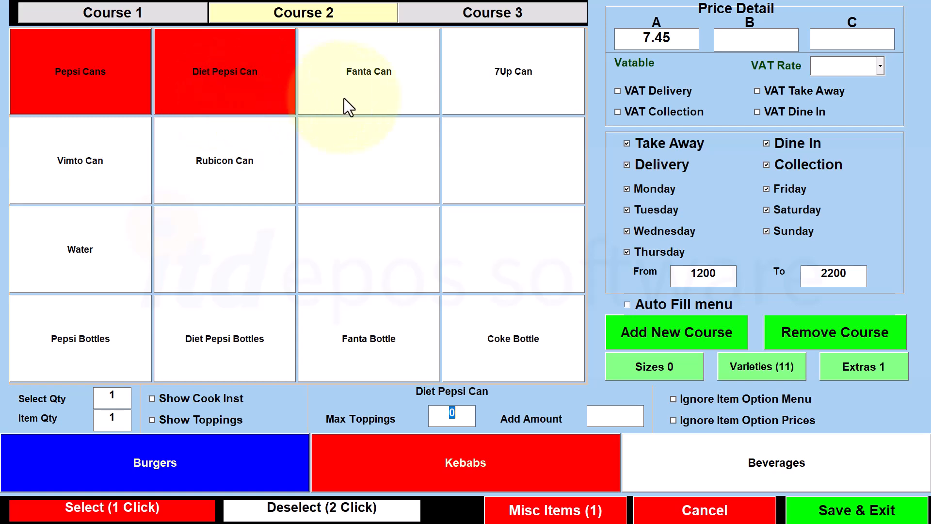
click(361, 96)
click(514, 89)
click(127, 167)
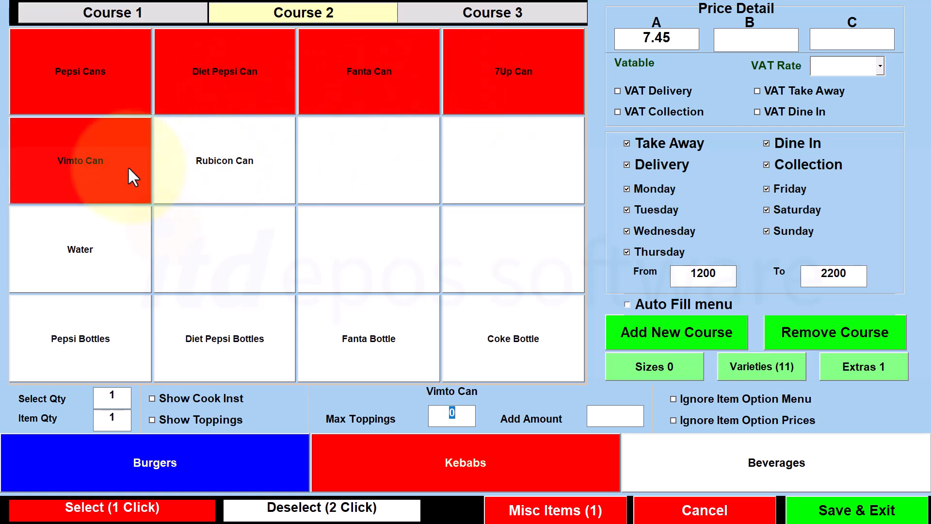
click(201, 171)
click(583, 420)
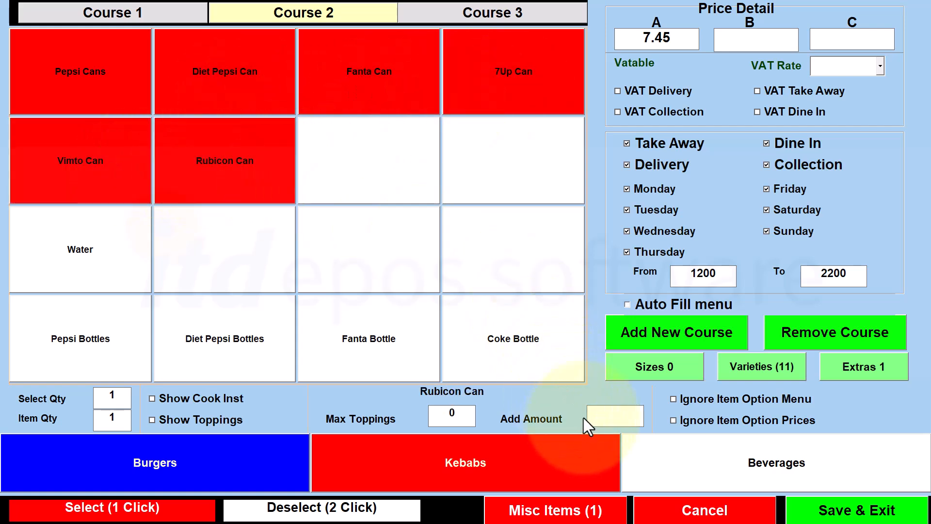
Step: Enable Show Toppings for Course 1 and save the Burger Deal and the menu
click(115, 11)
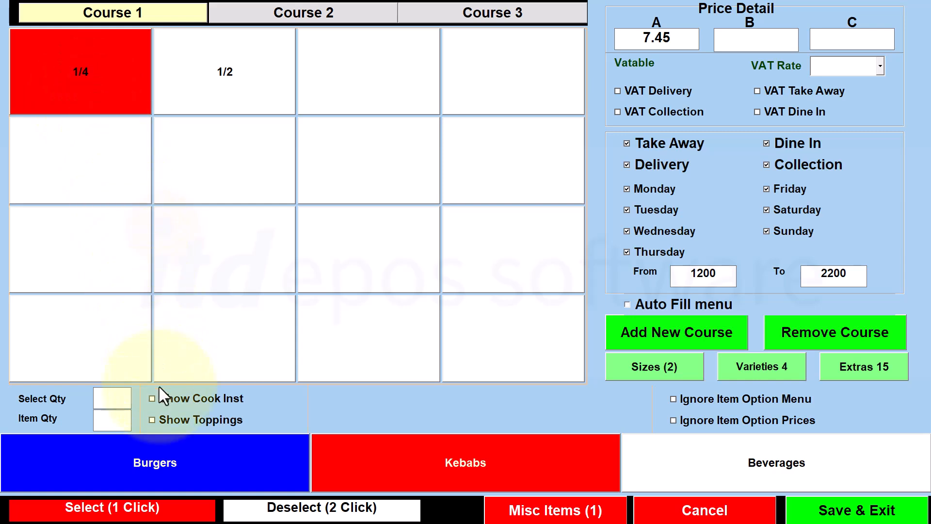
click(152, 420)
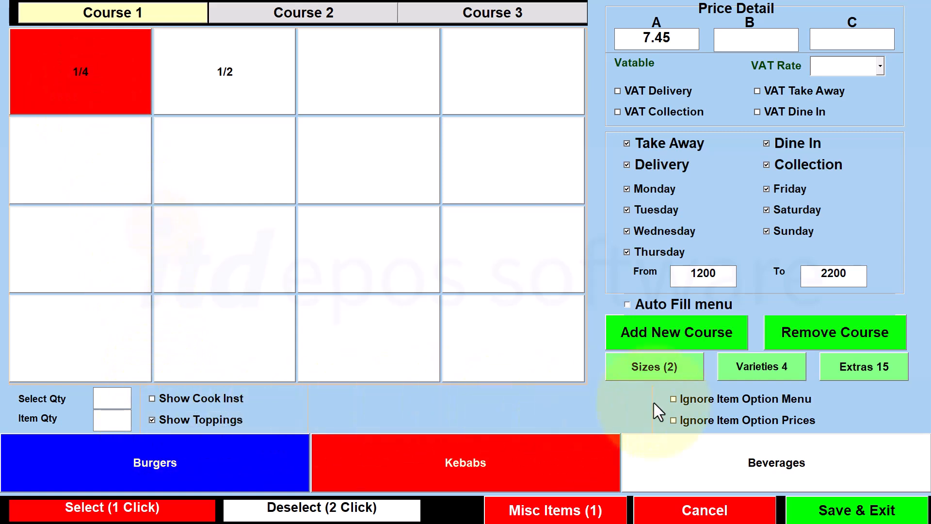
click(844, 517)
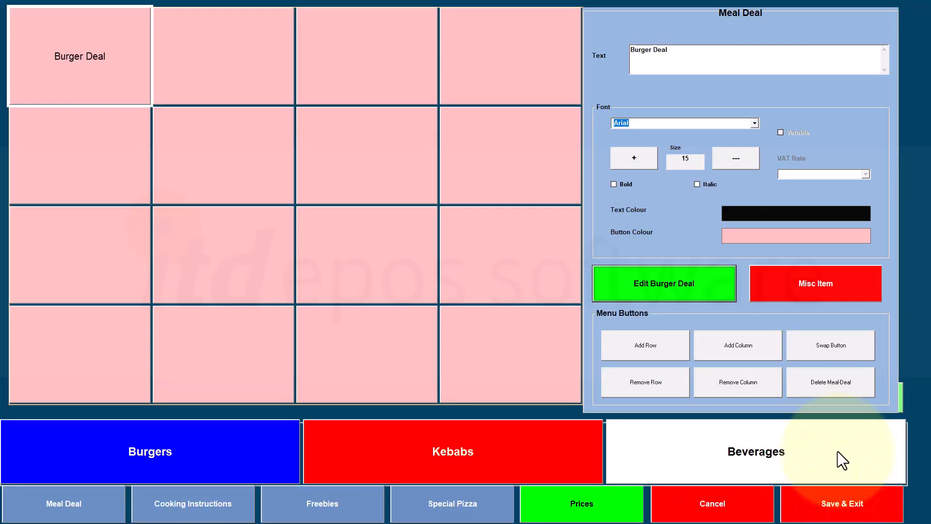
click(822, 514)
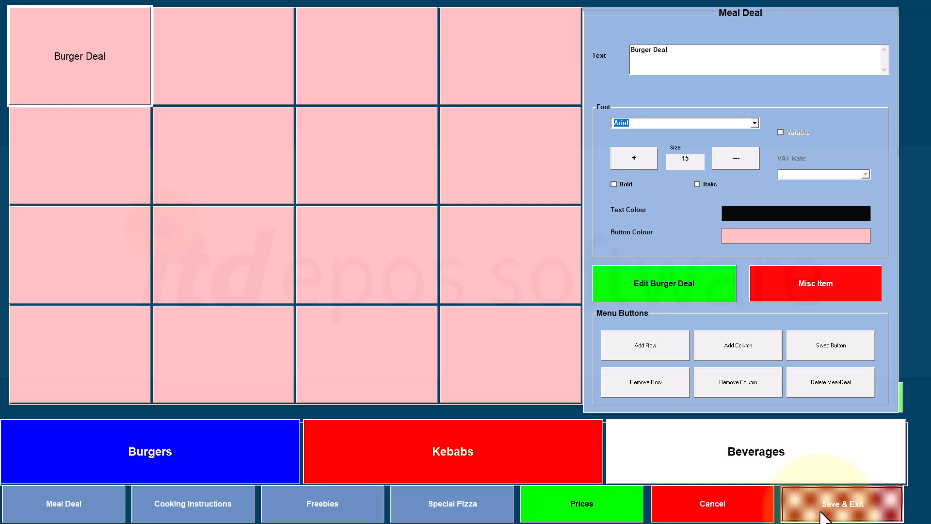
Step: Start a new order from the home screen and add a Burger Deal with a 1/4 American Burger and Coleslaw
click(781, 465)
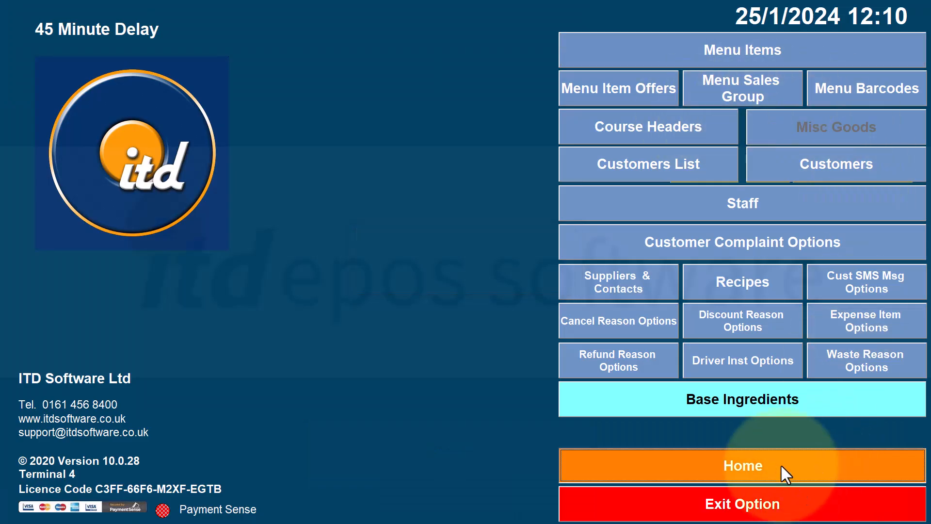
click(774, 56)
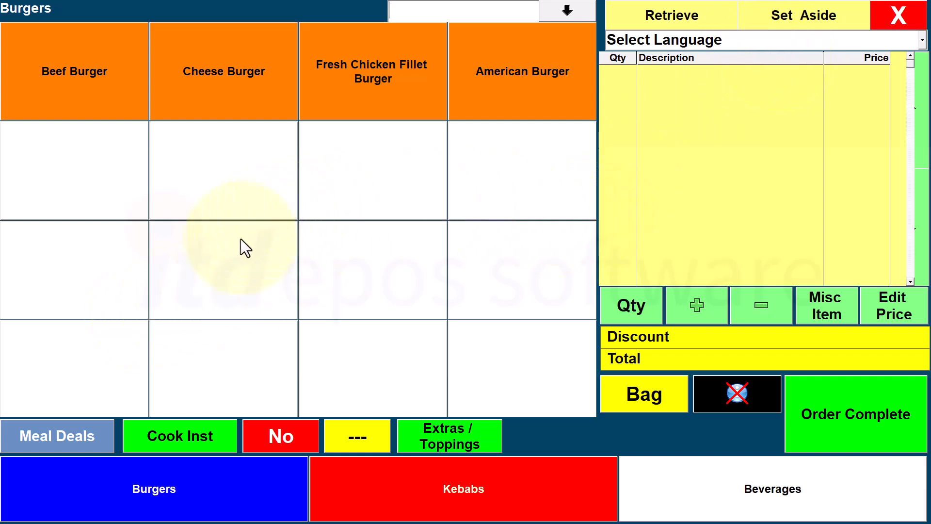
click(68, 441)
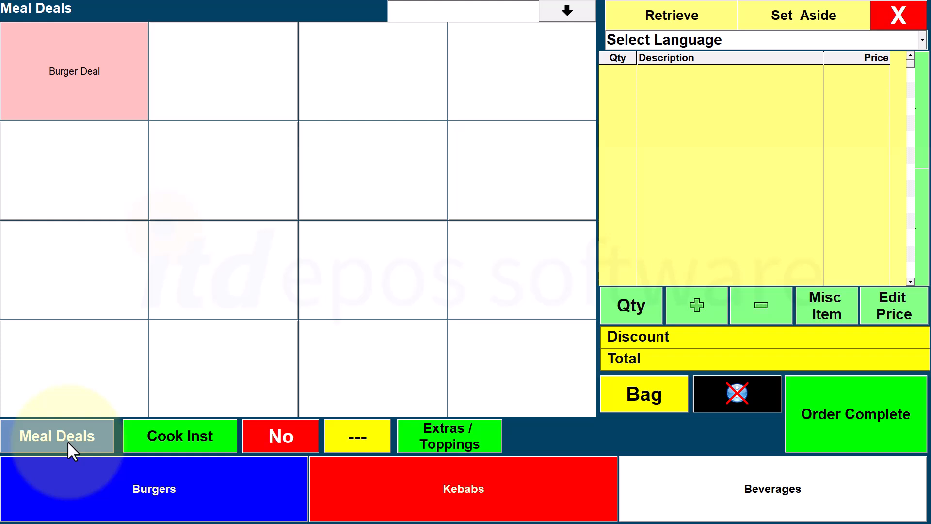
click(71, 82)
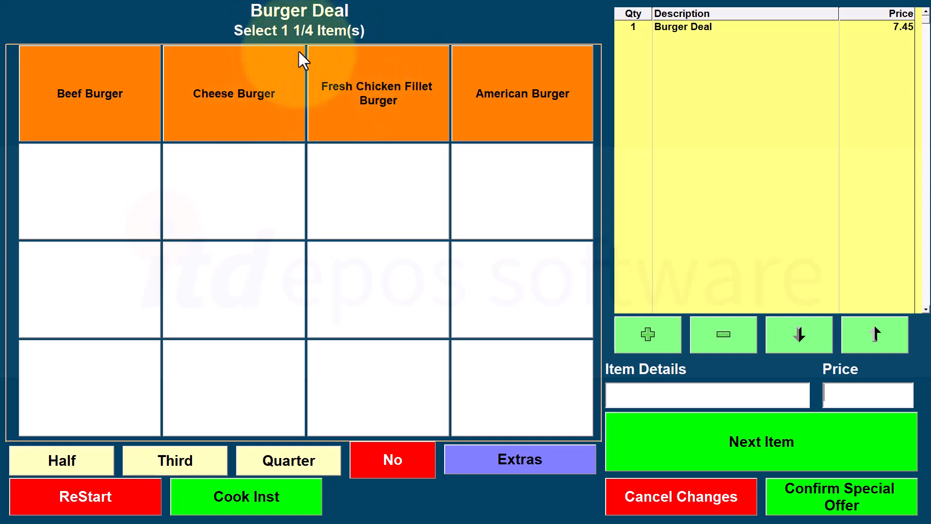
click(520, 95)
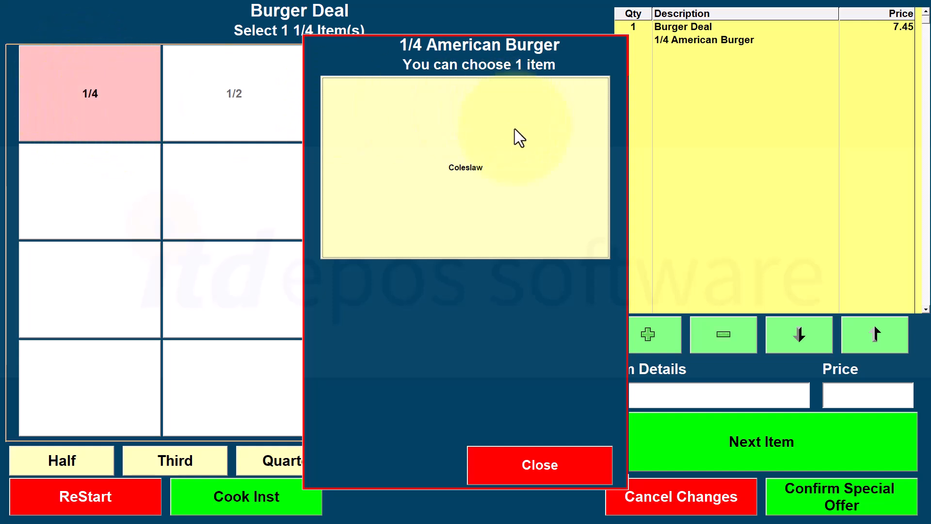
click(485, 181)
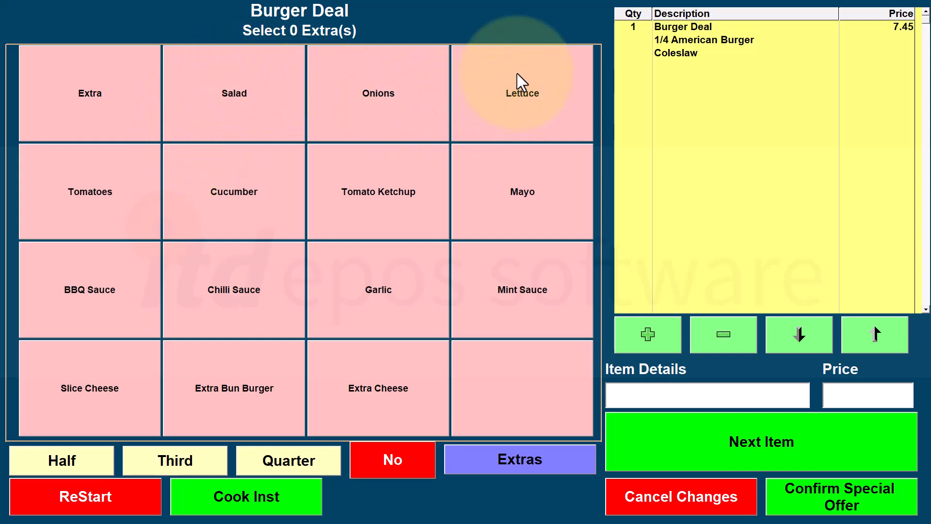
Step: Add Mayo, Tomato Ketchup, Onions and Lettuce extras to the burger and choose Diet Pepsi Can as the deal's drink
click(511, 455)
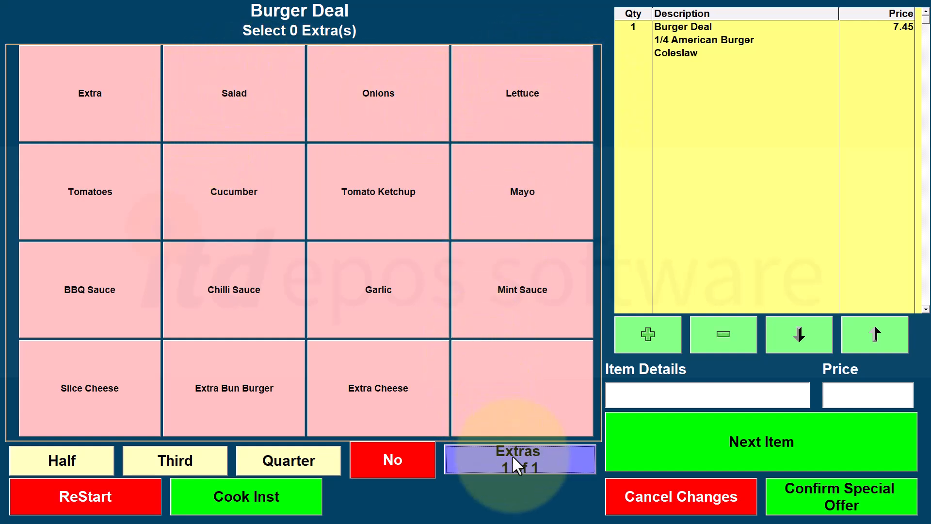
click(515, 209)
click(403, 202)
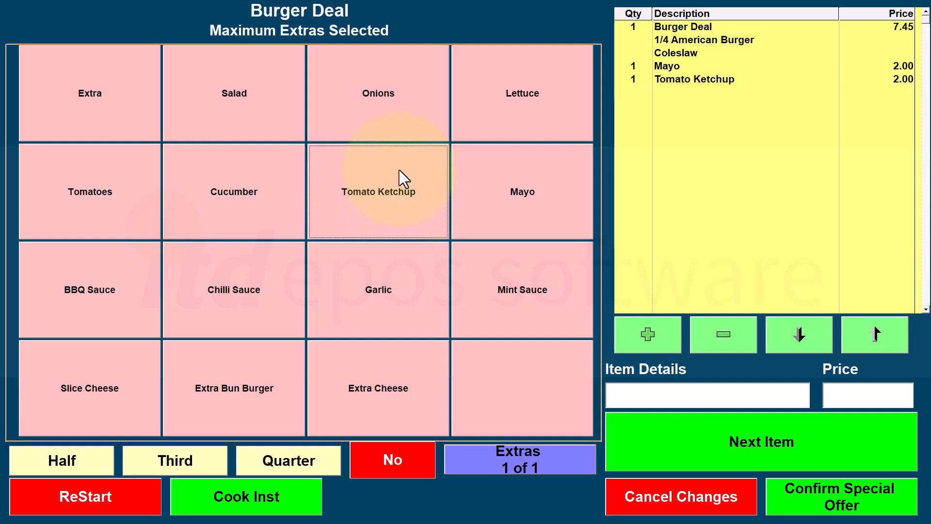
click(403, 119)
click(508, 106)
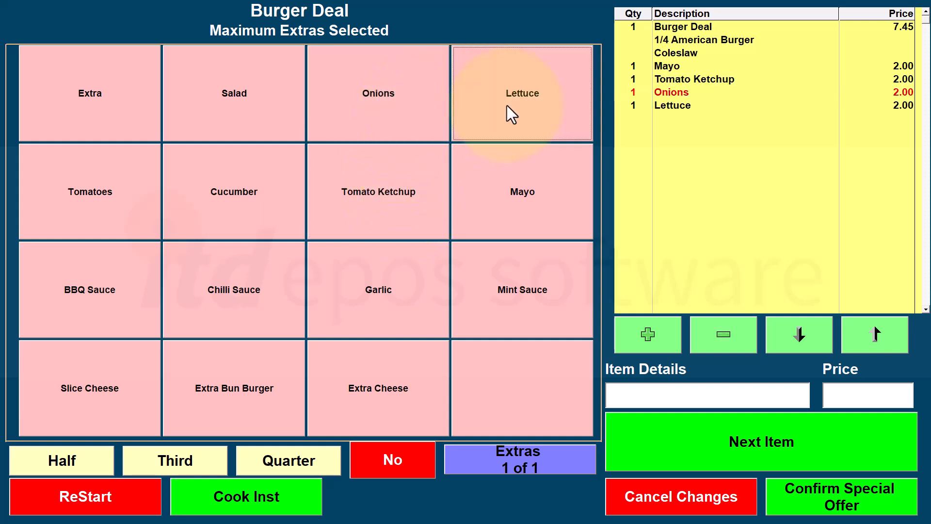
click(767, 441)
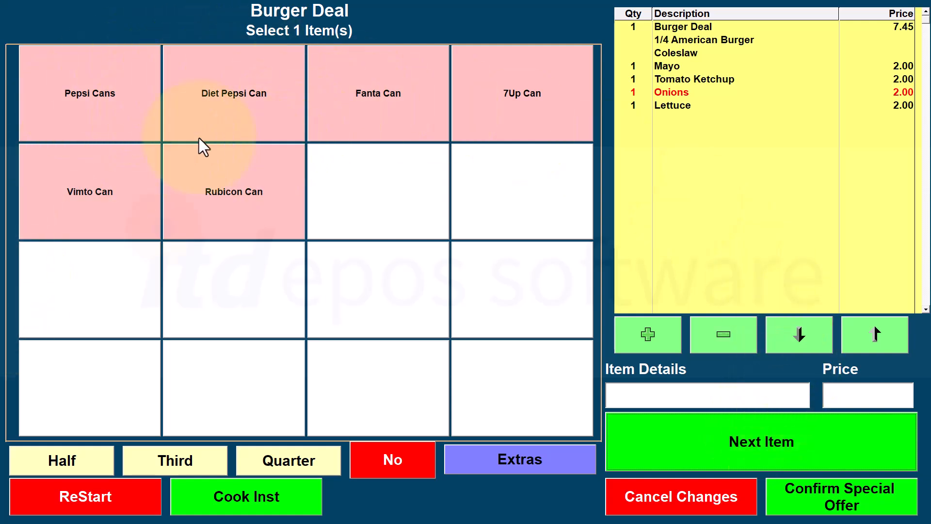
click(261, 109)
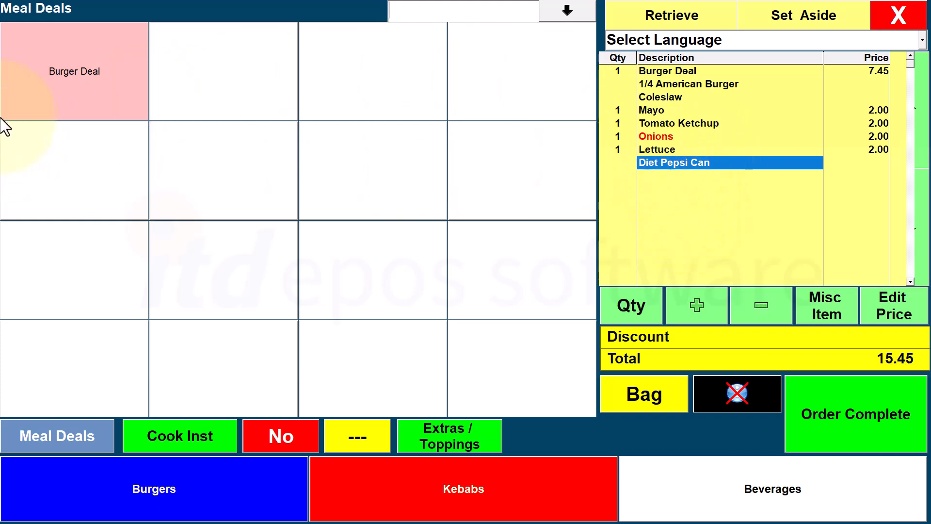
Step: Add a second Burger Deal to the order with a 1/4 Cheese Burger and Cheese as its included choice
click(79, 86)
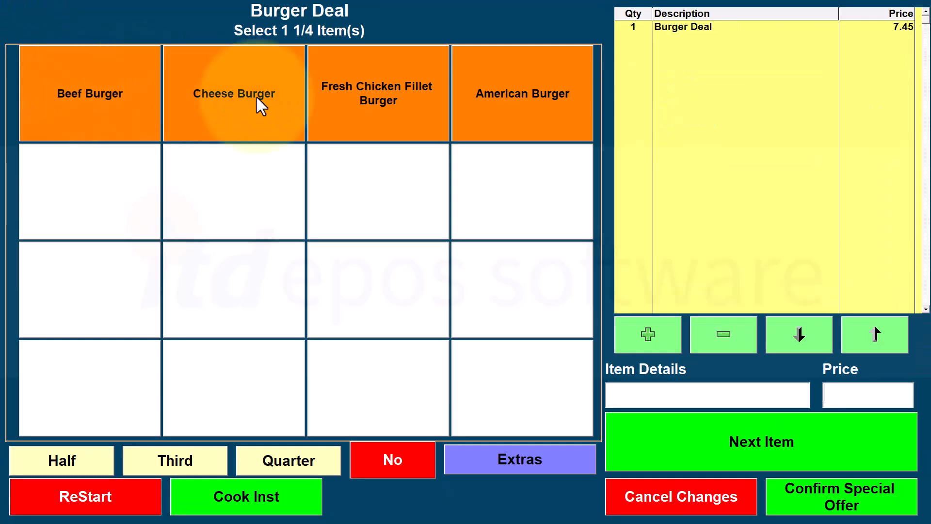
click(243, 130)
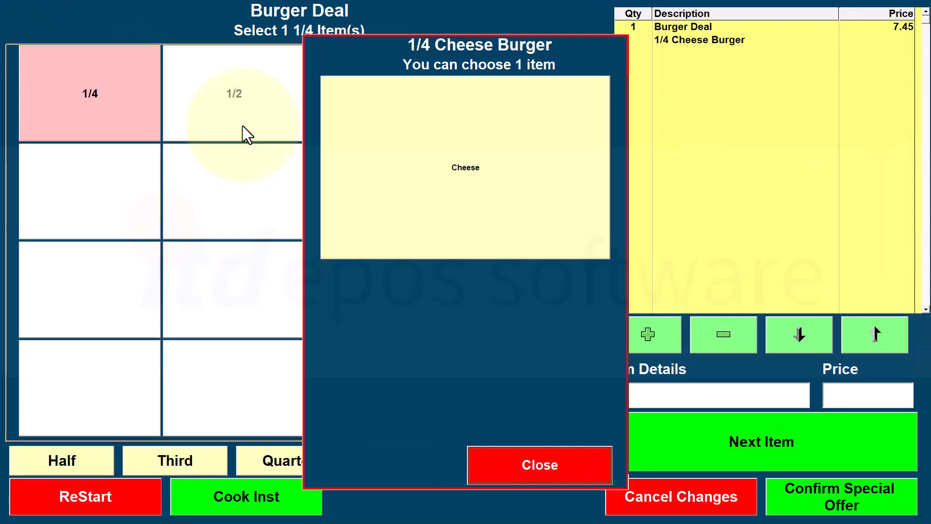
click(61, 106)
click(442, 173)
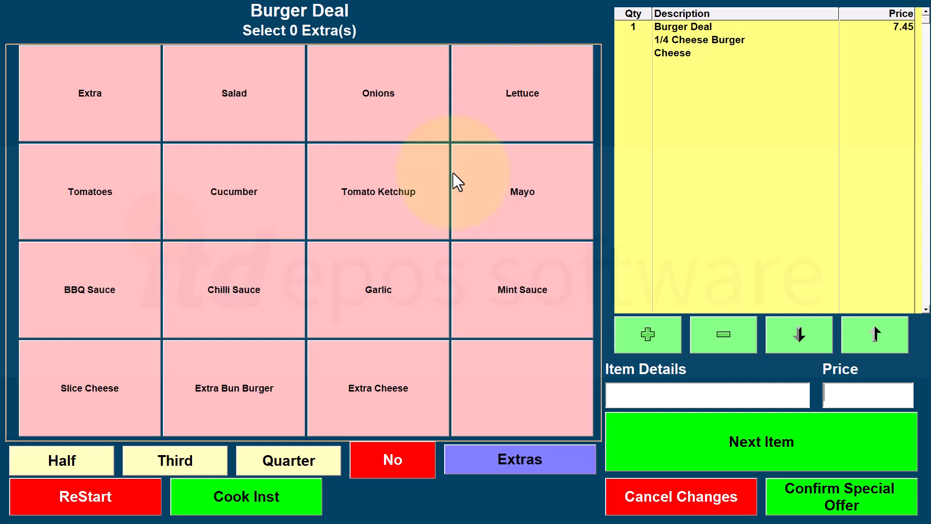
Step: Add Mint Sauce and Garlic extras to the cheese burger and choose 7Up Can as the deal's drink
click(525, 453)
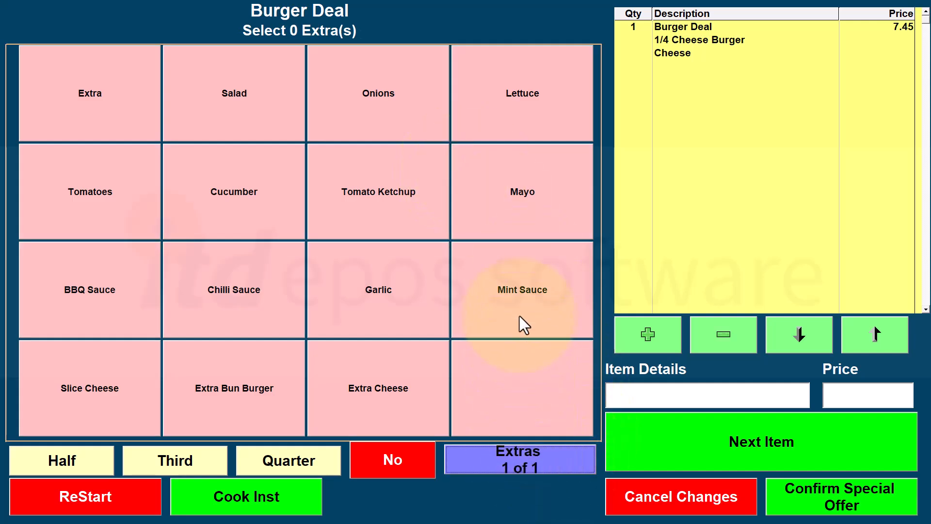
click(520, 316)
click(376, 296)
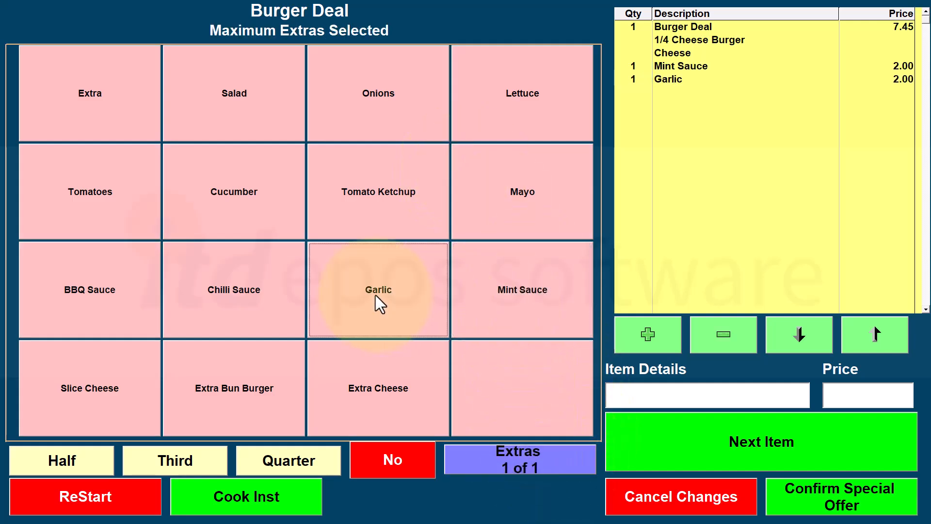
click(741, 435)
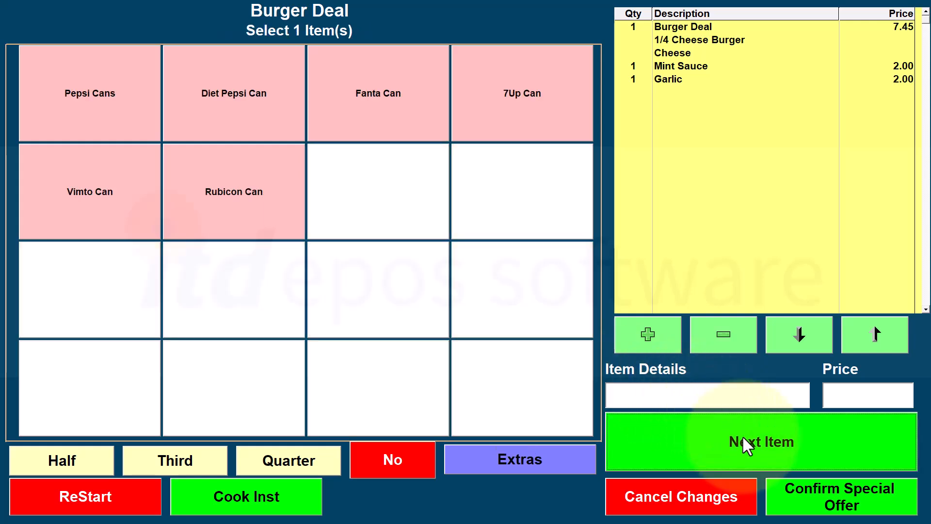
click(486, 117)
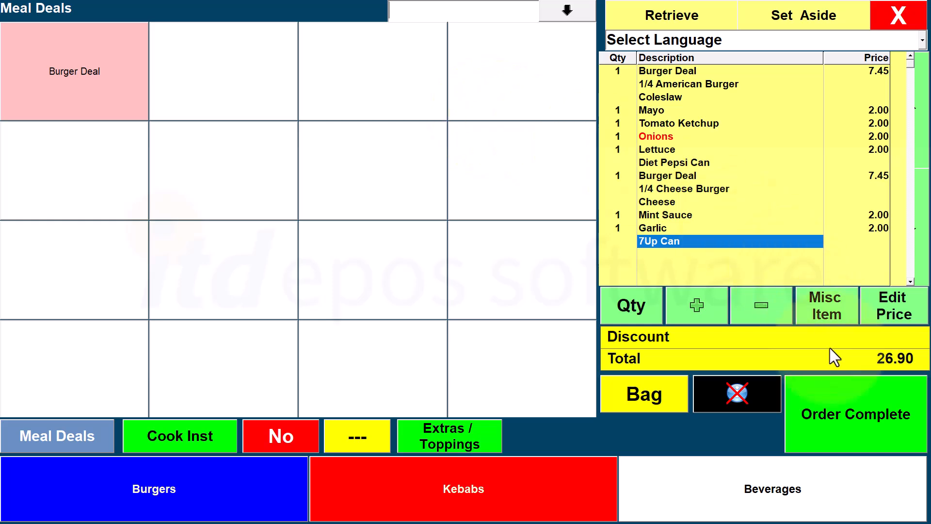
Step: Complete the order with a cash payment of the full amount and exit the payment screen
click(844, 426)
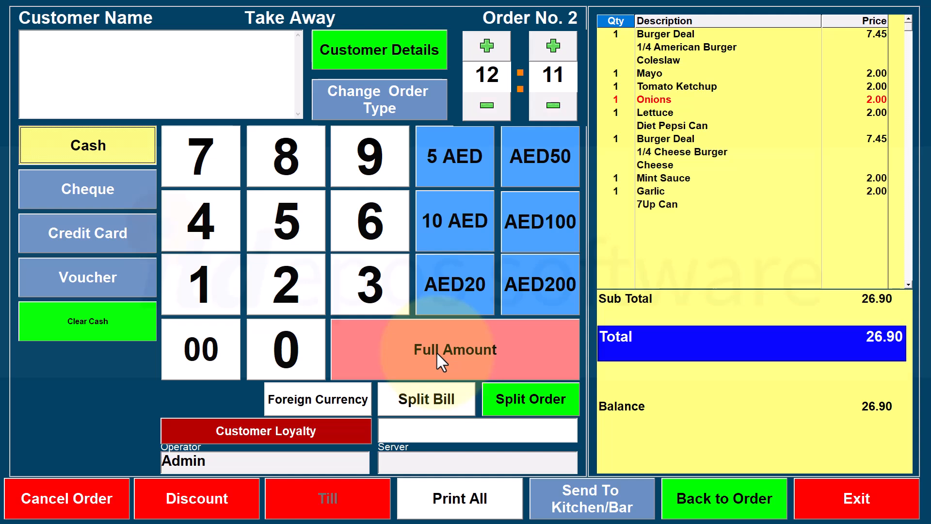
click(435, 351)
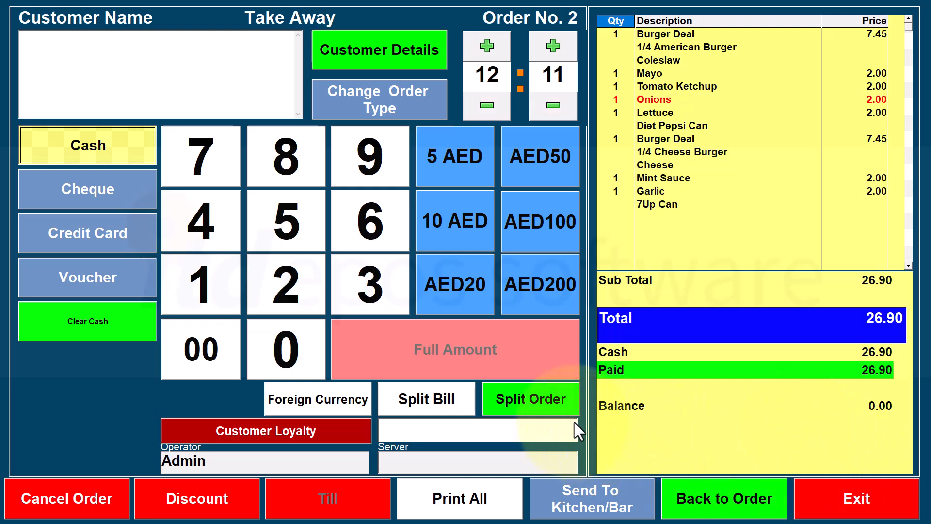
click(843, 503)
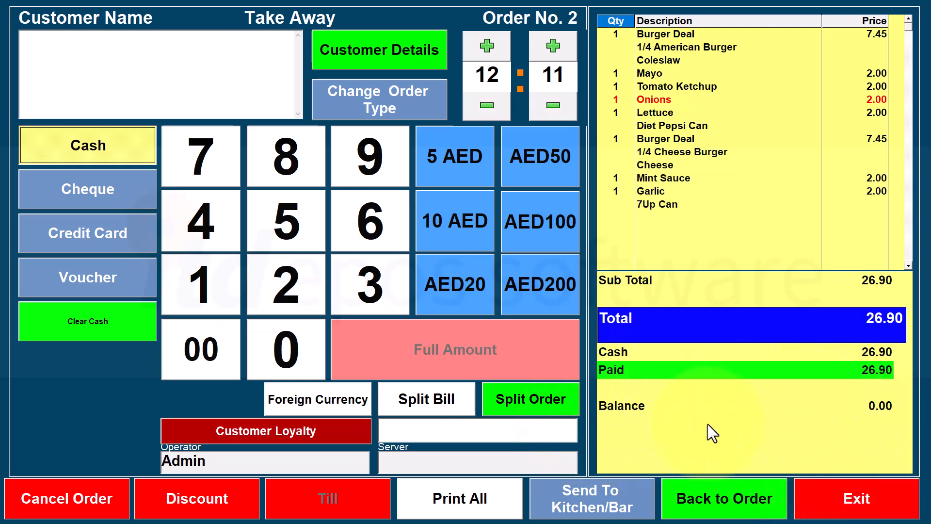